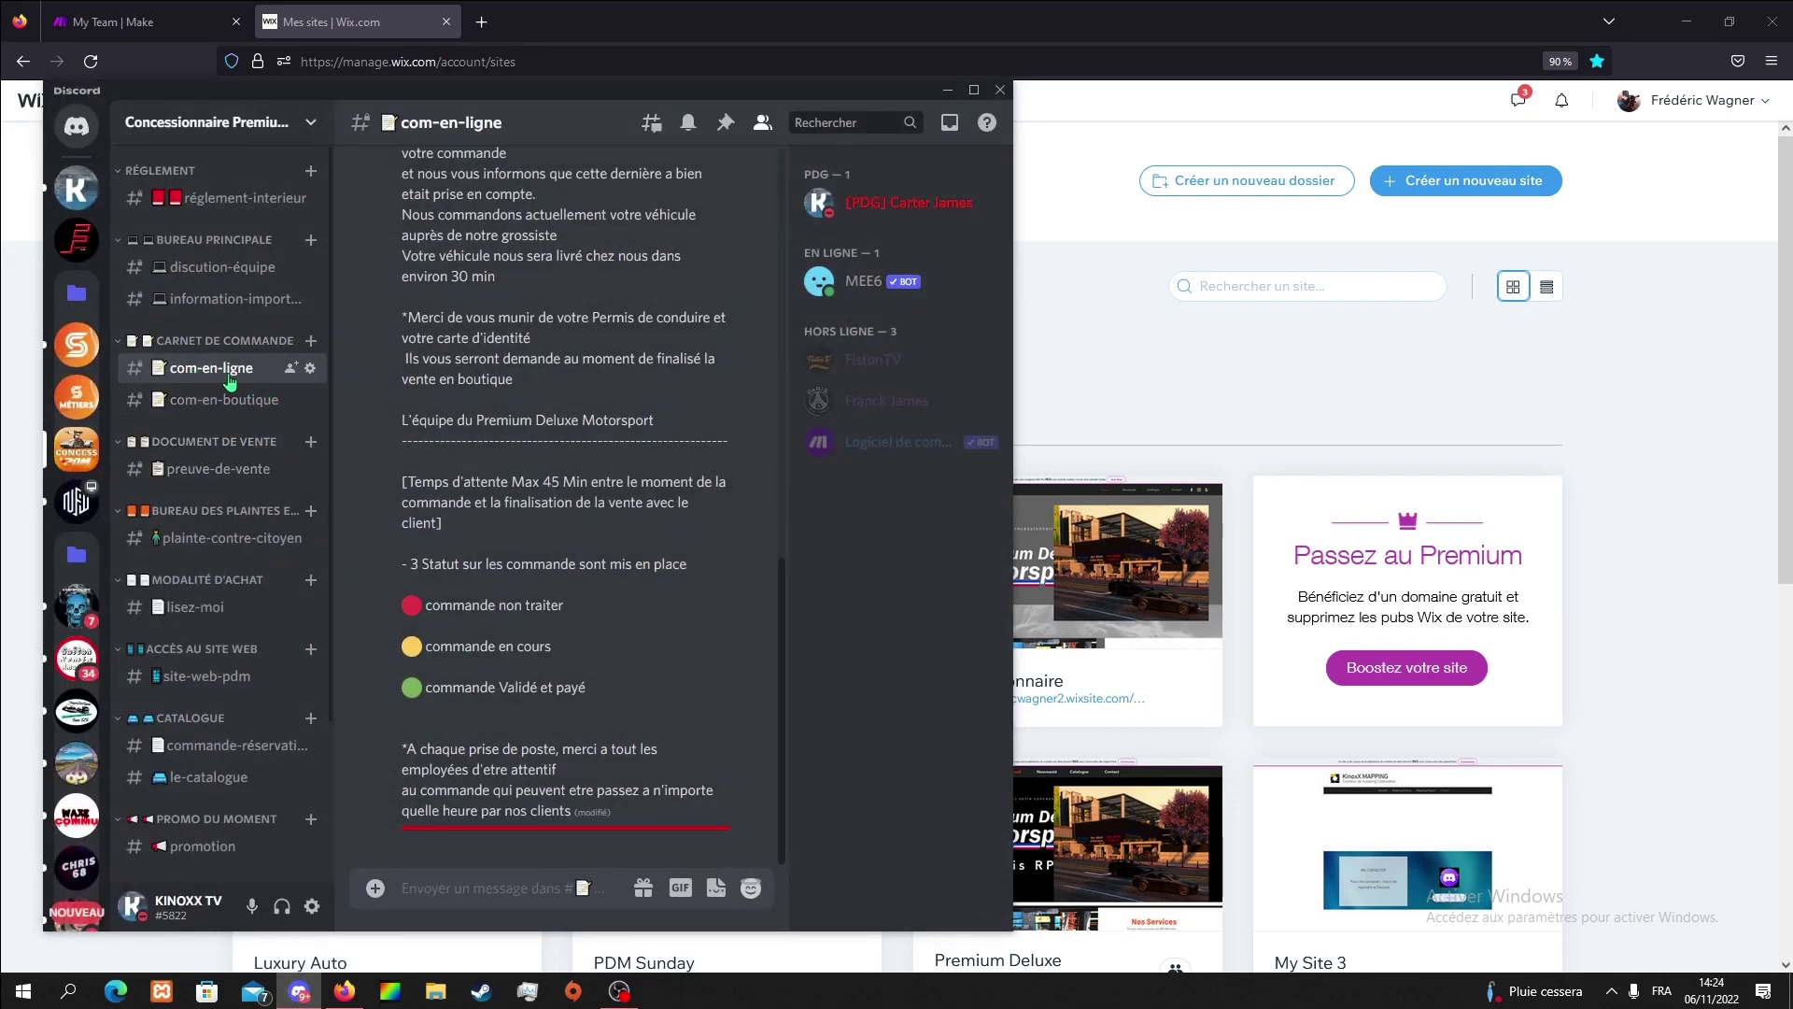
Create a new webhook for the com-en-ligne channel and copy its URL
right_click(244, 379)
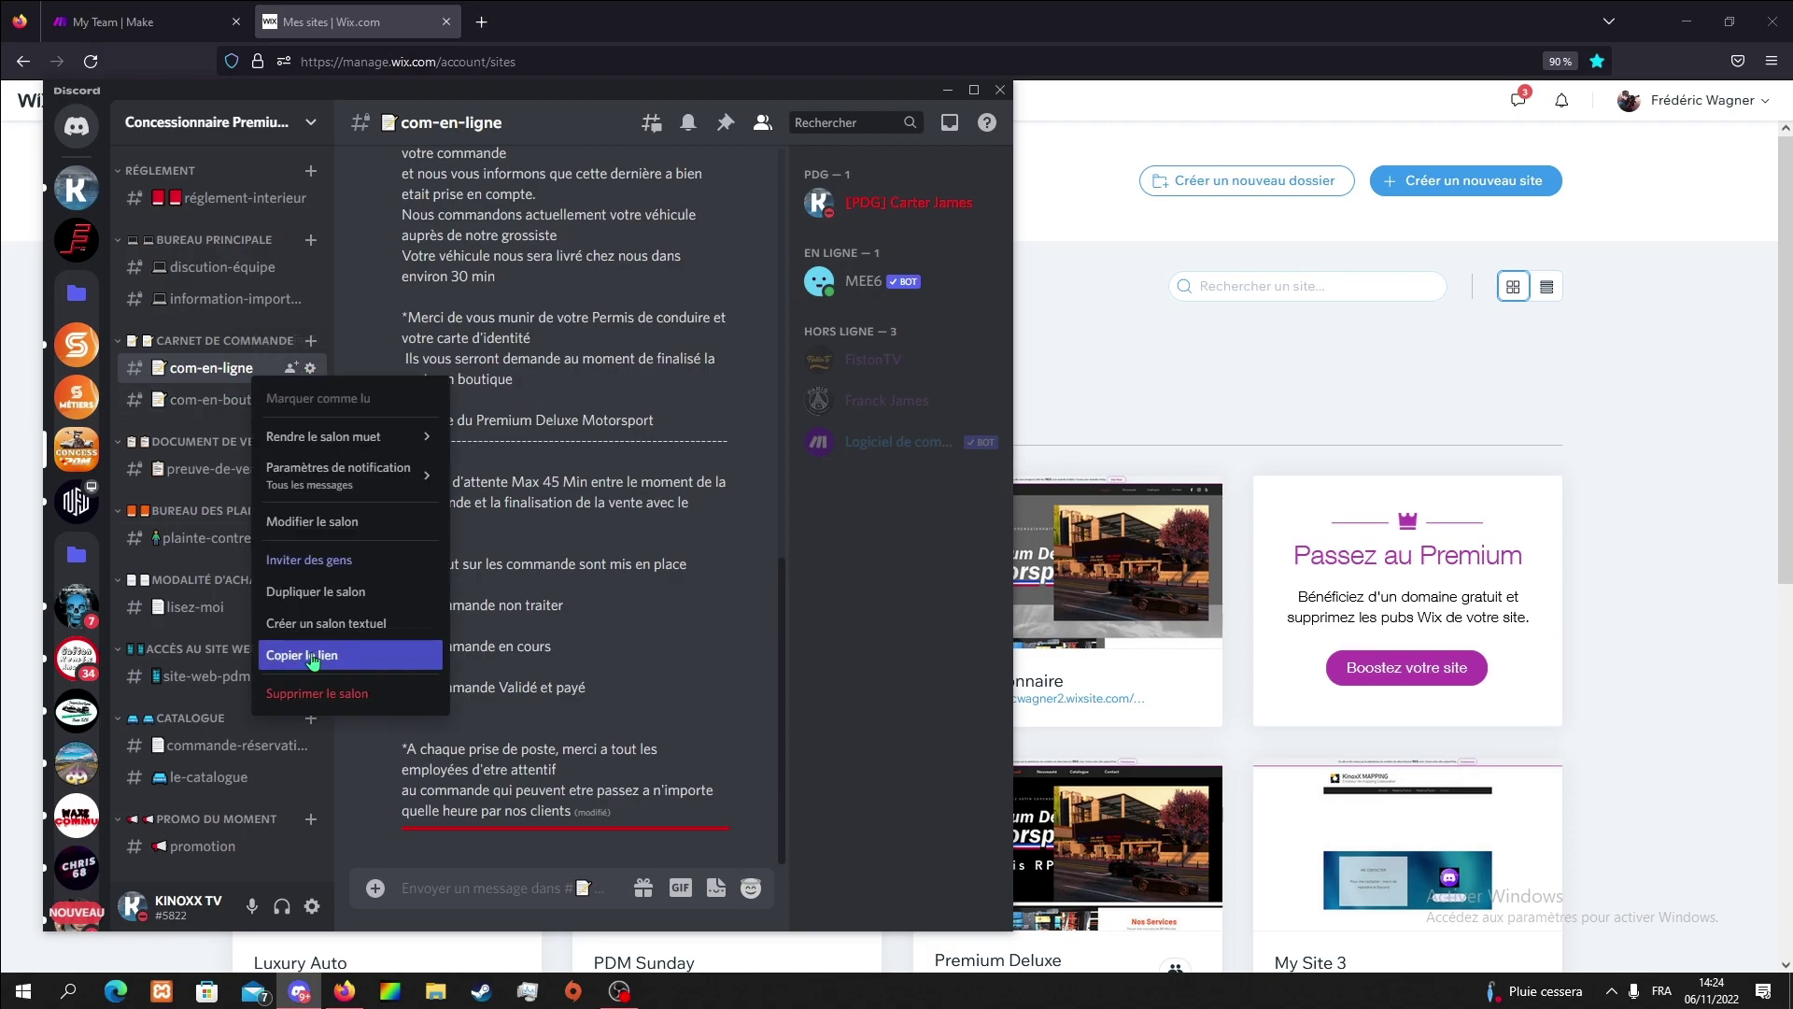
click(308, 521)
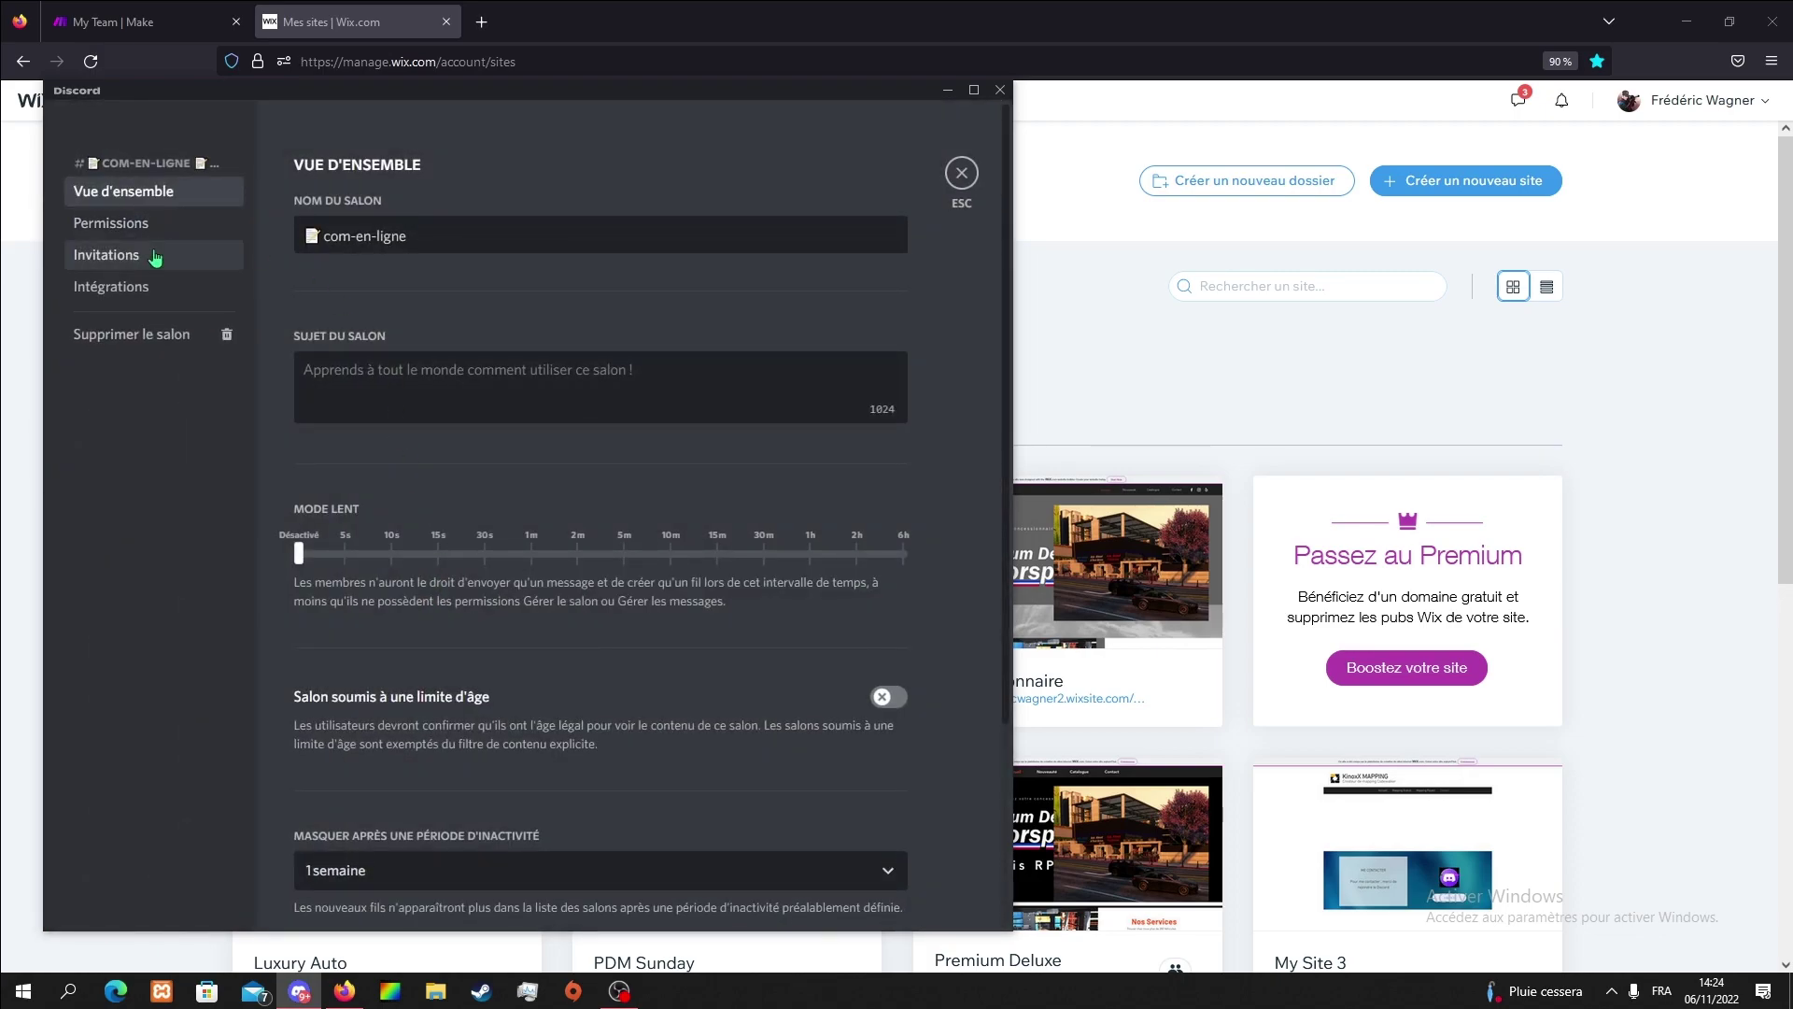
click(142, 288)
click(399, 346)
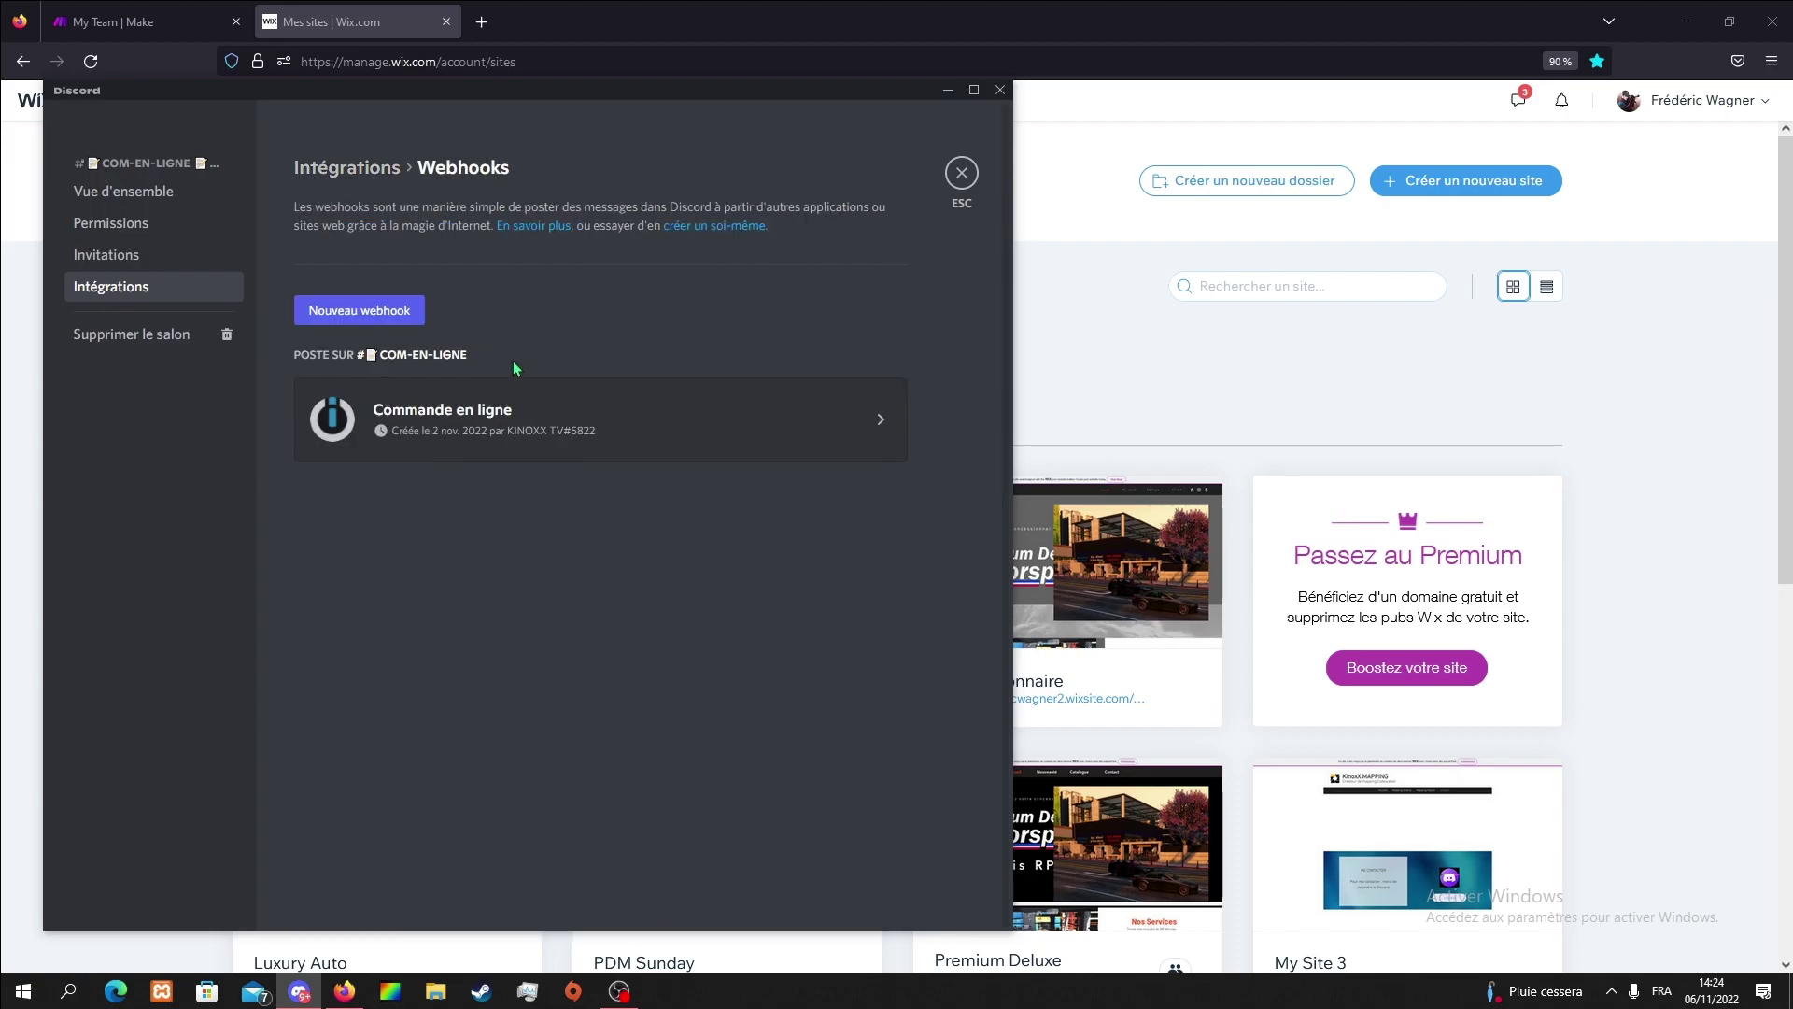
click(361, 320)
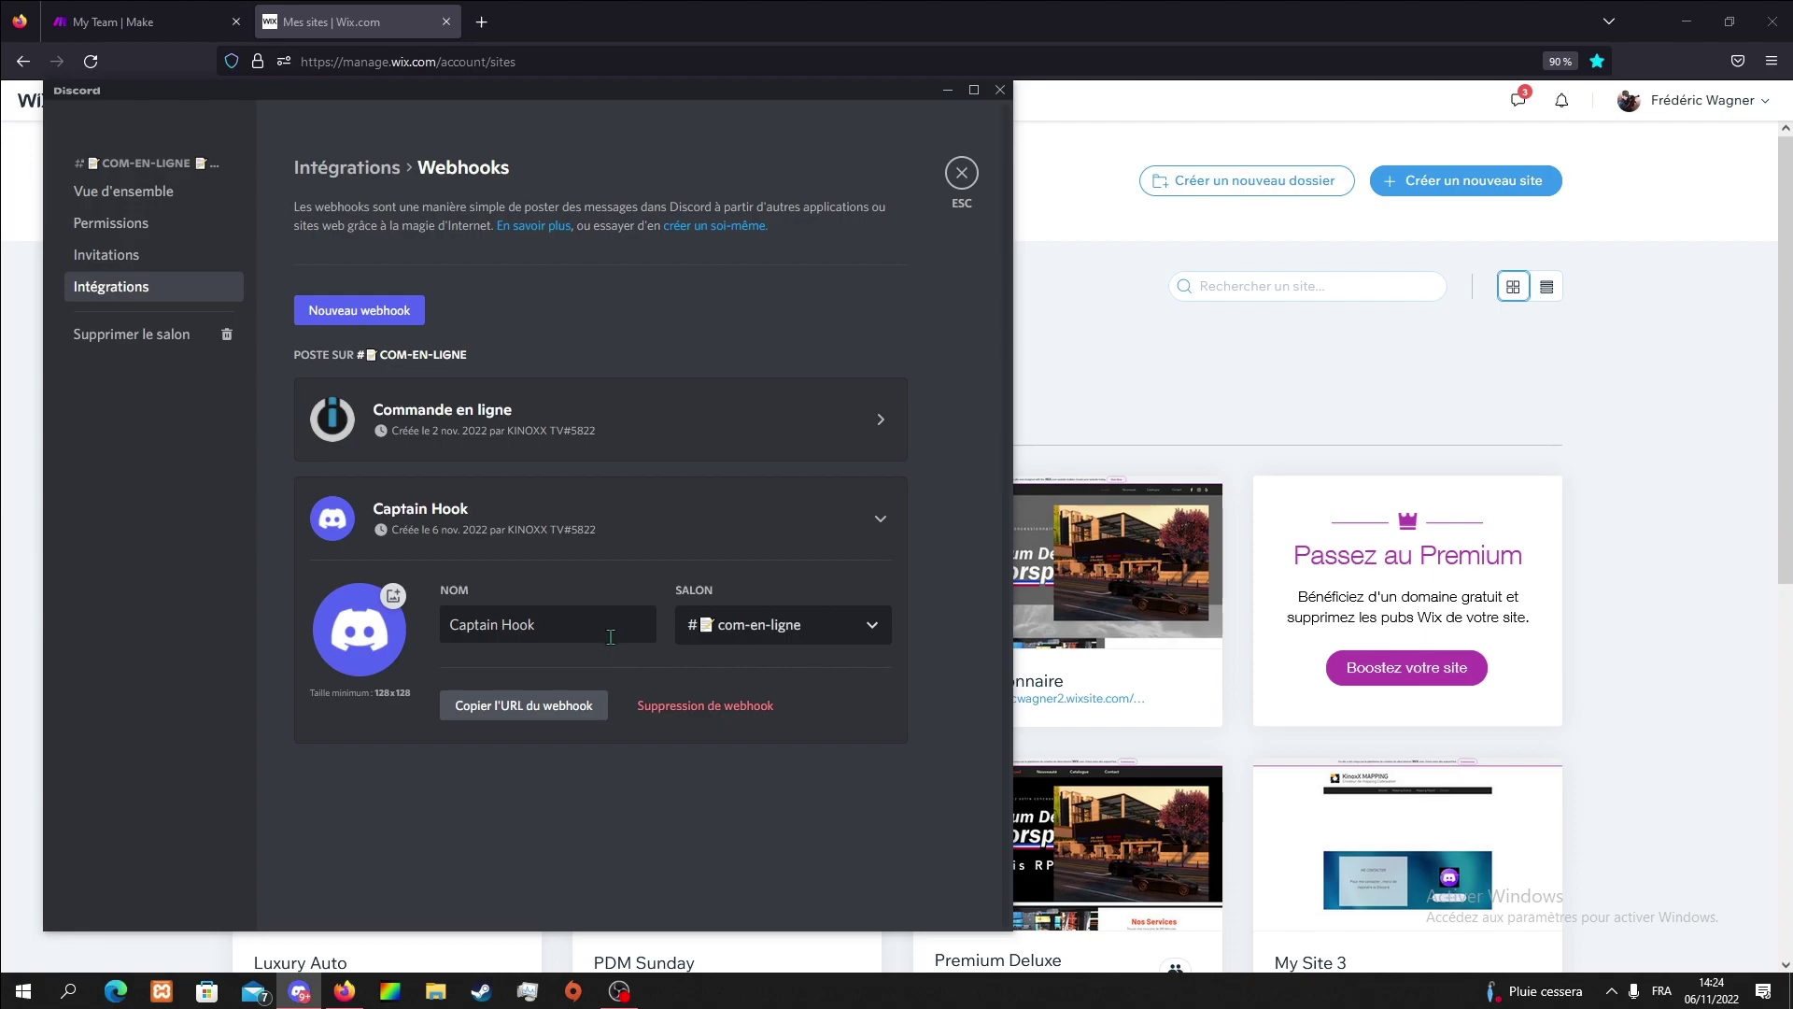
click(559, 717)
click(880, 518)
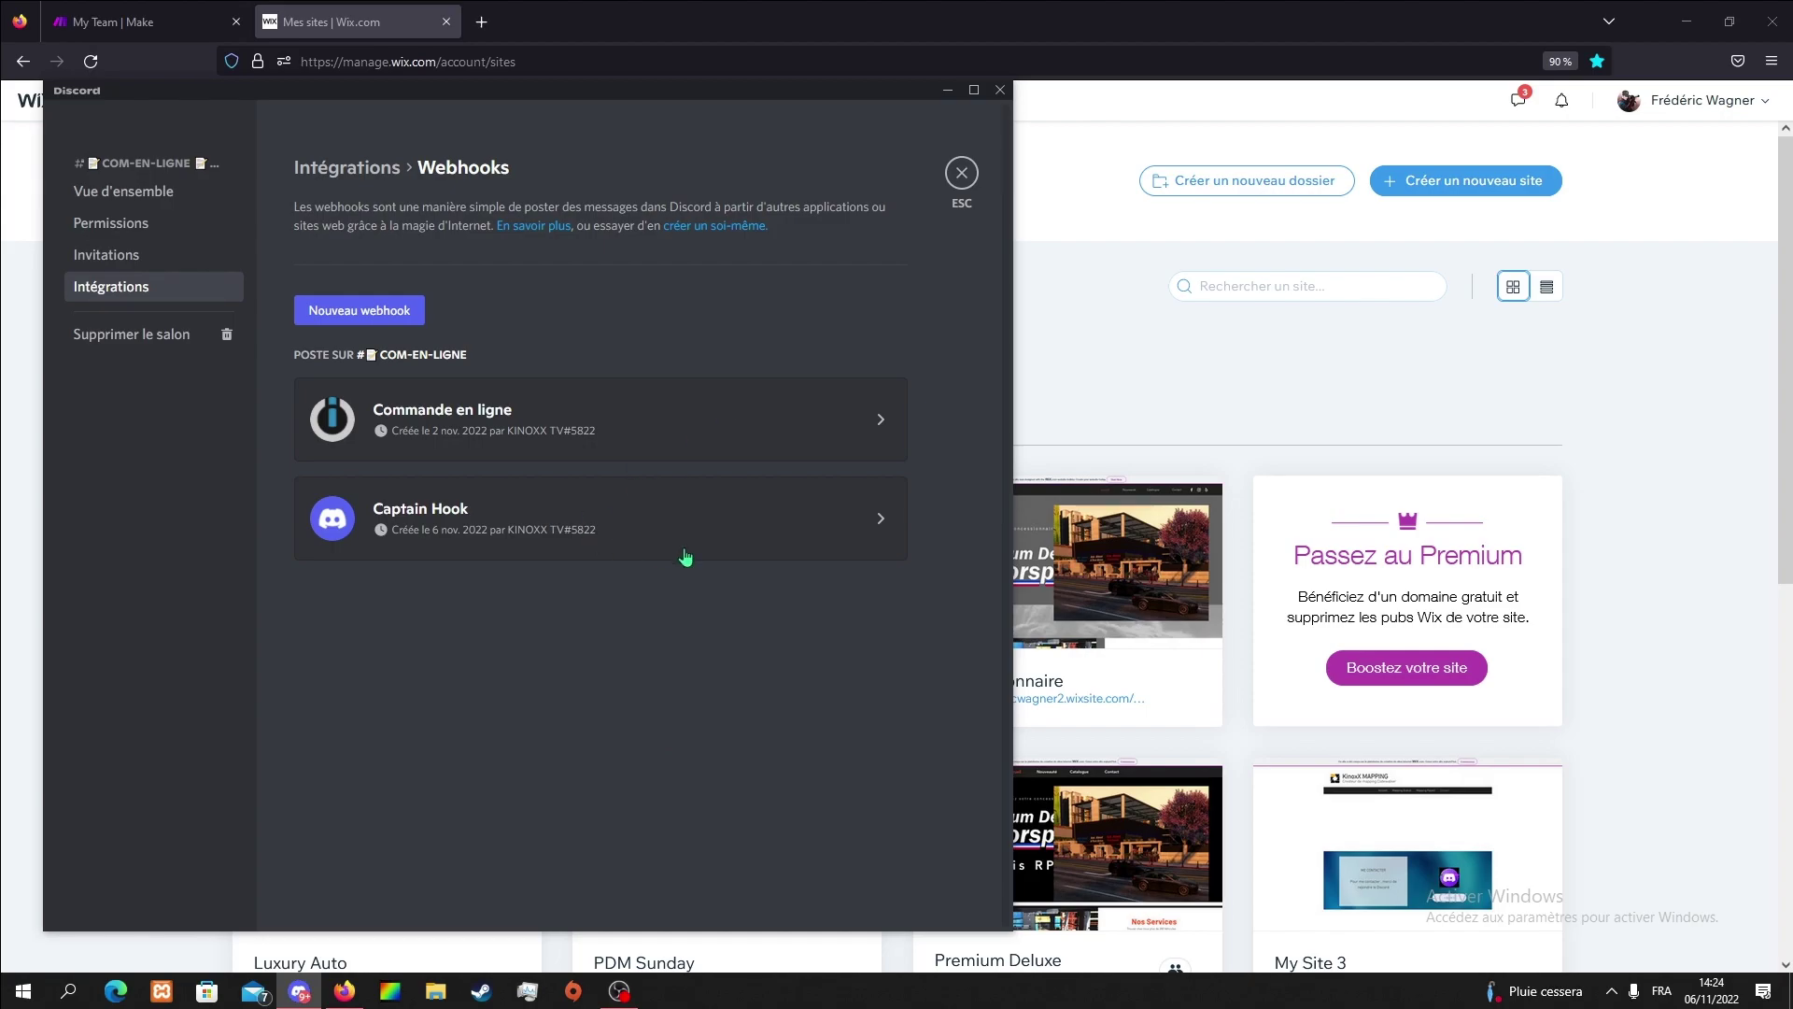
Delete the newly created Captain Hook webhook and leave the channel settings
click(885, 522)
click(703, 707)
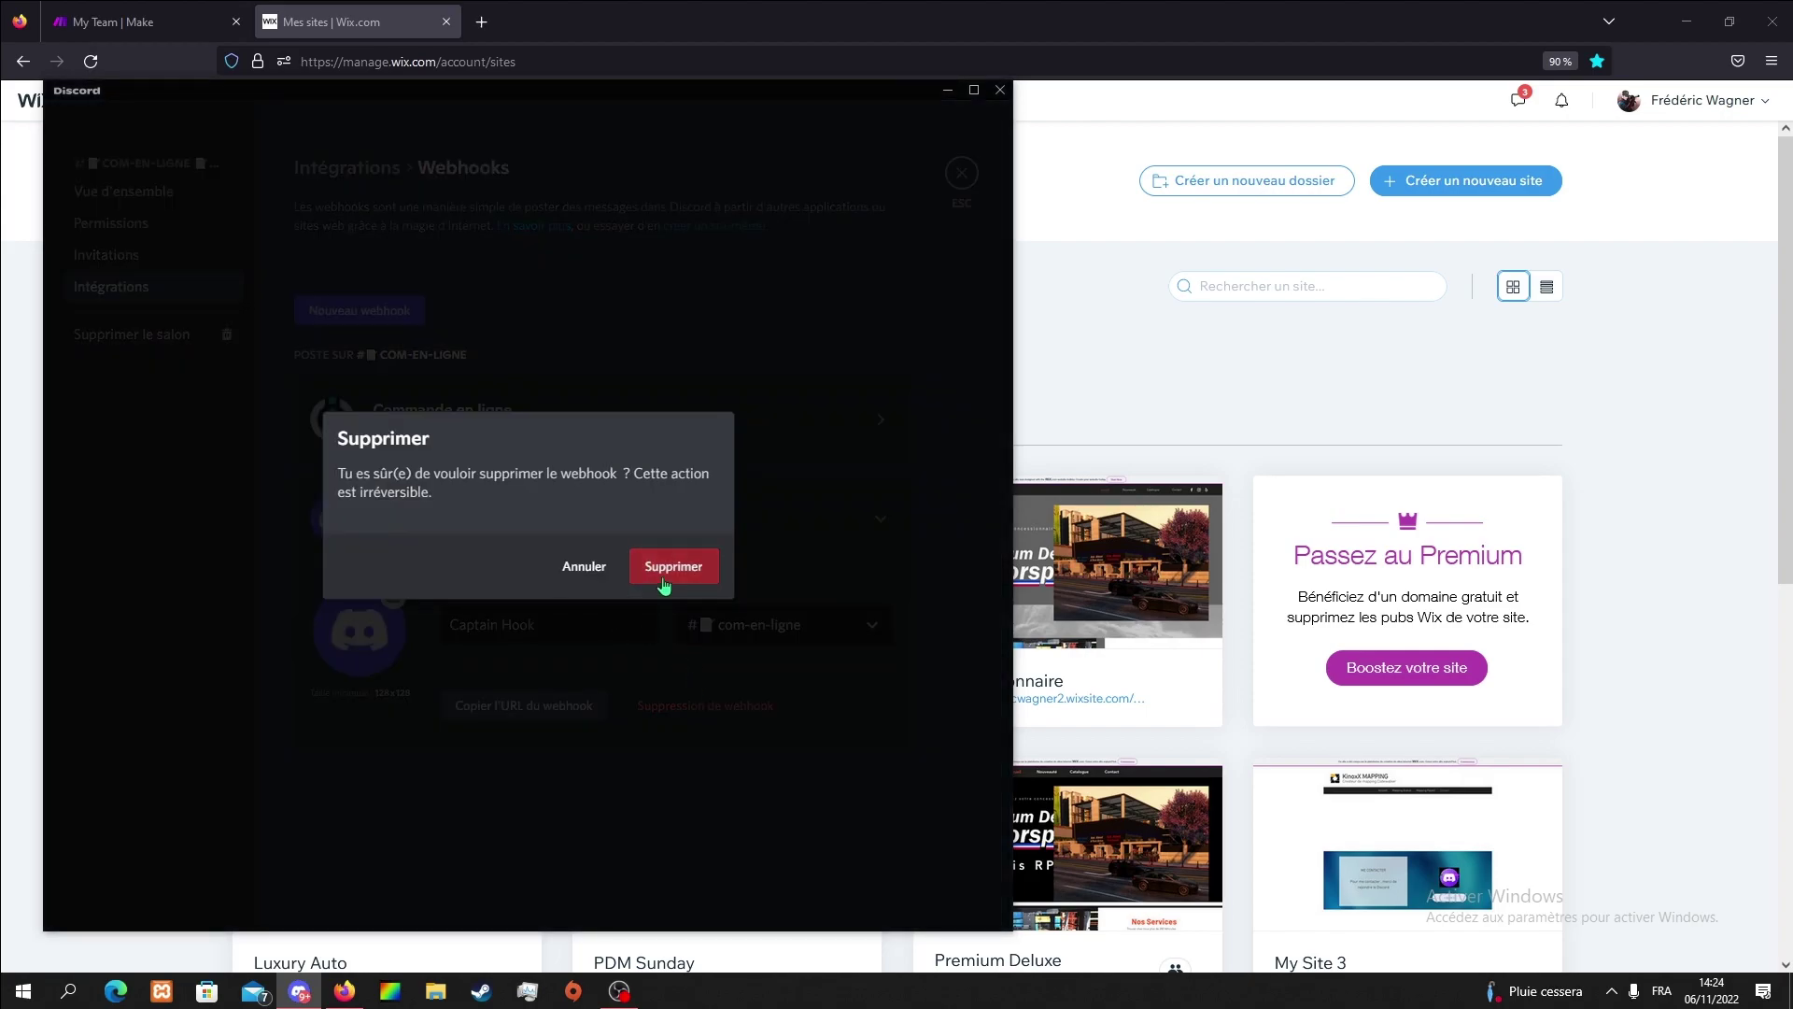
click(673, 572)
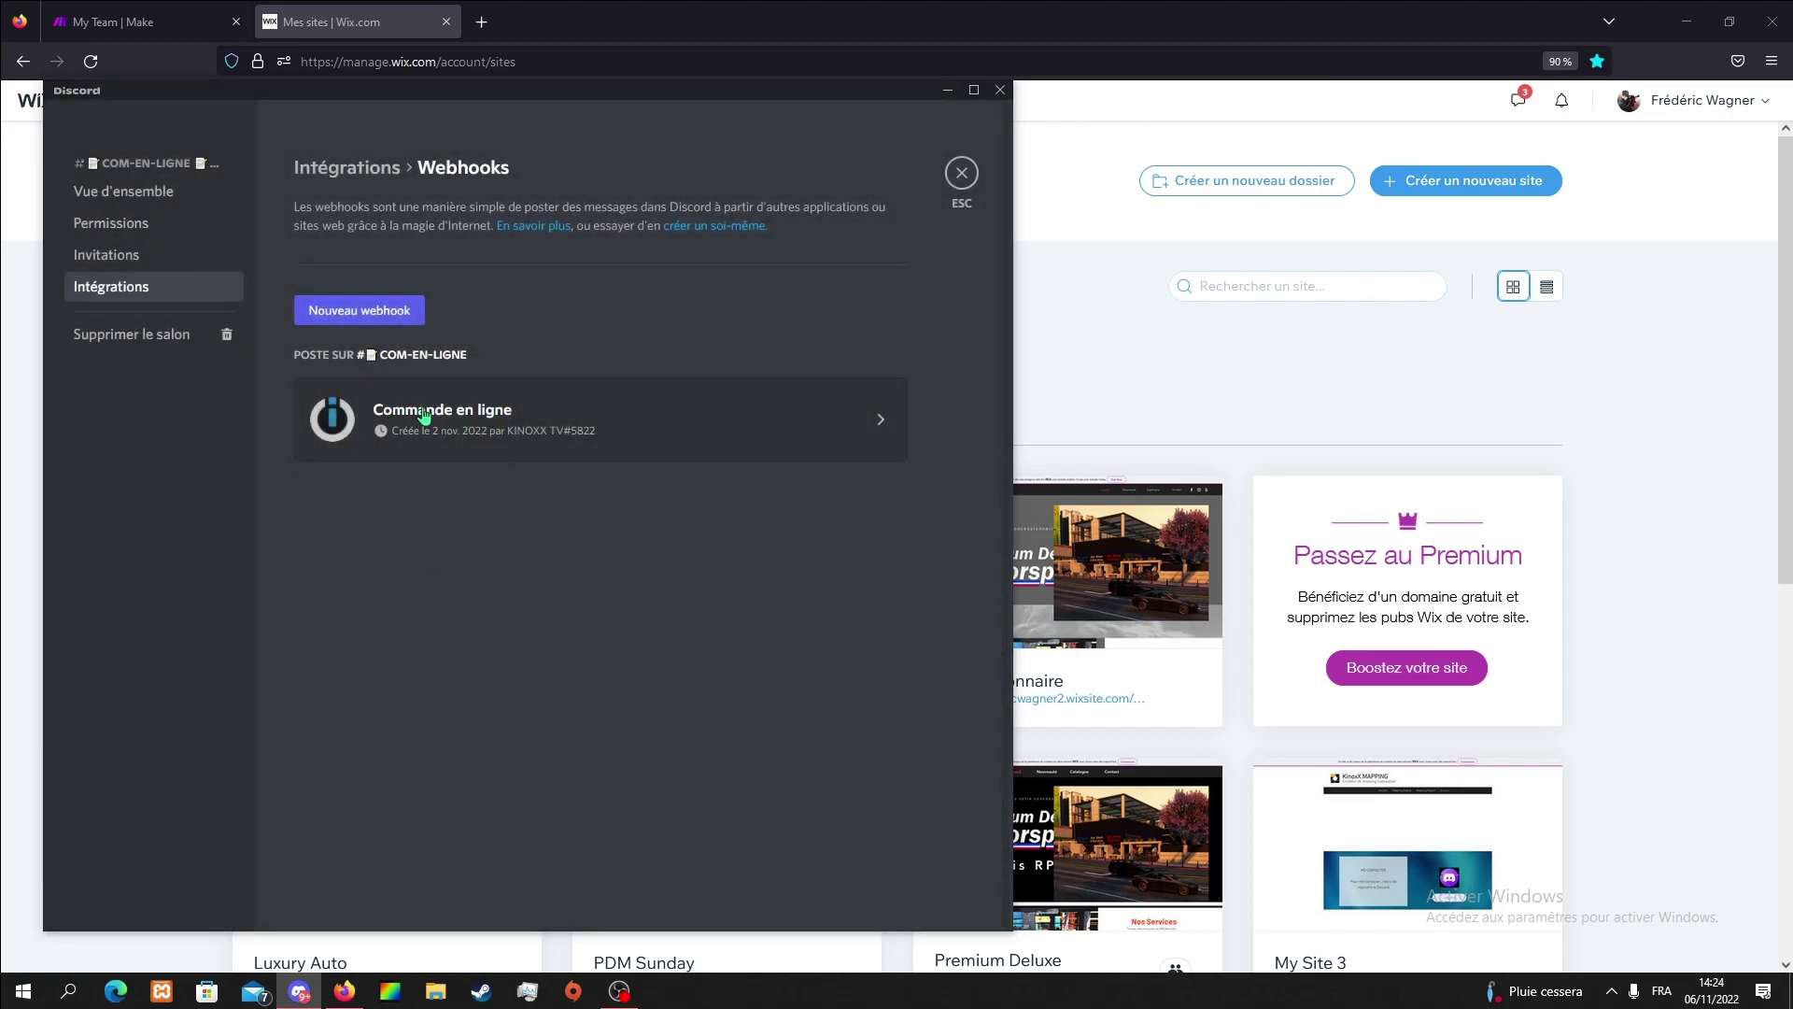
click(960, 174)
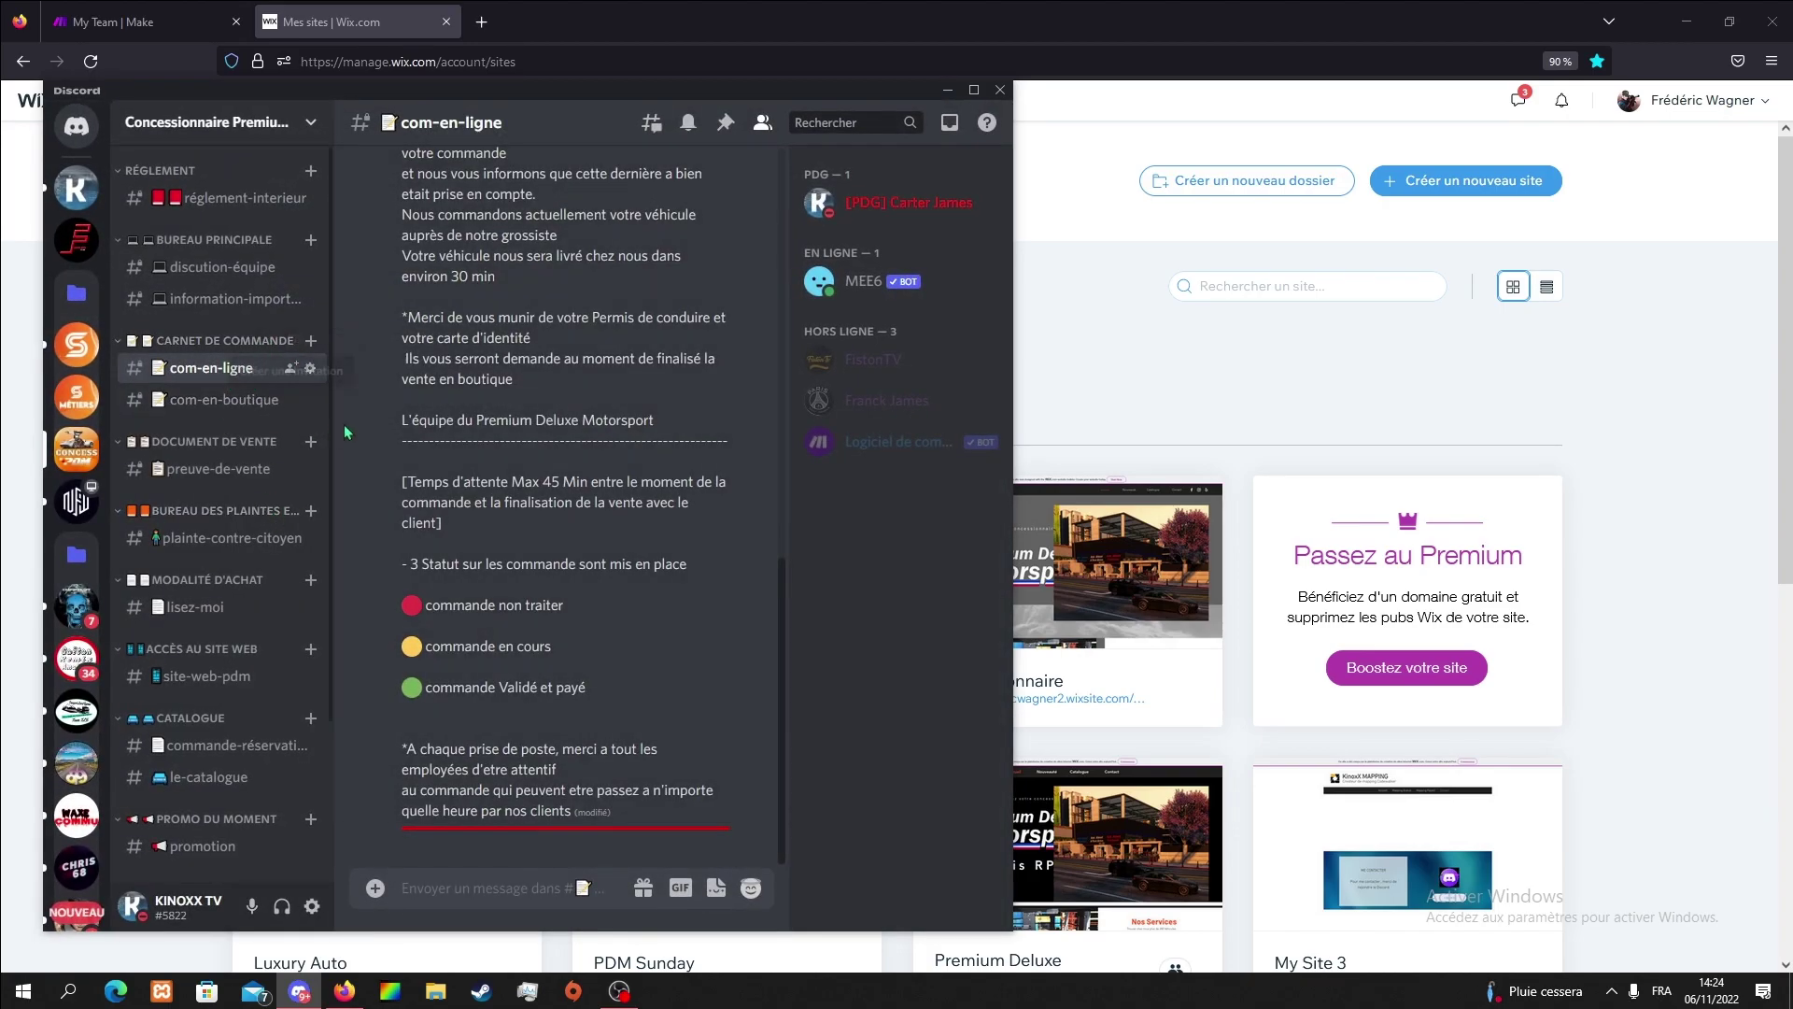
Review the order-handling message in the com-en-ligne channel, including the order statuses, and return to the Wix site list
drag(895, 94, 922, 96)
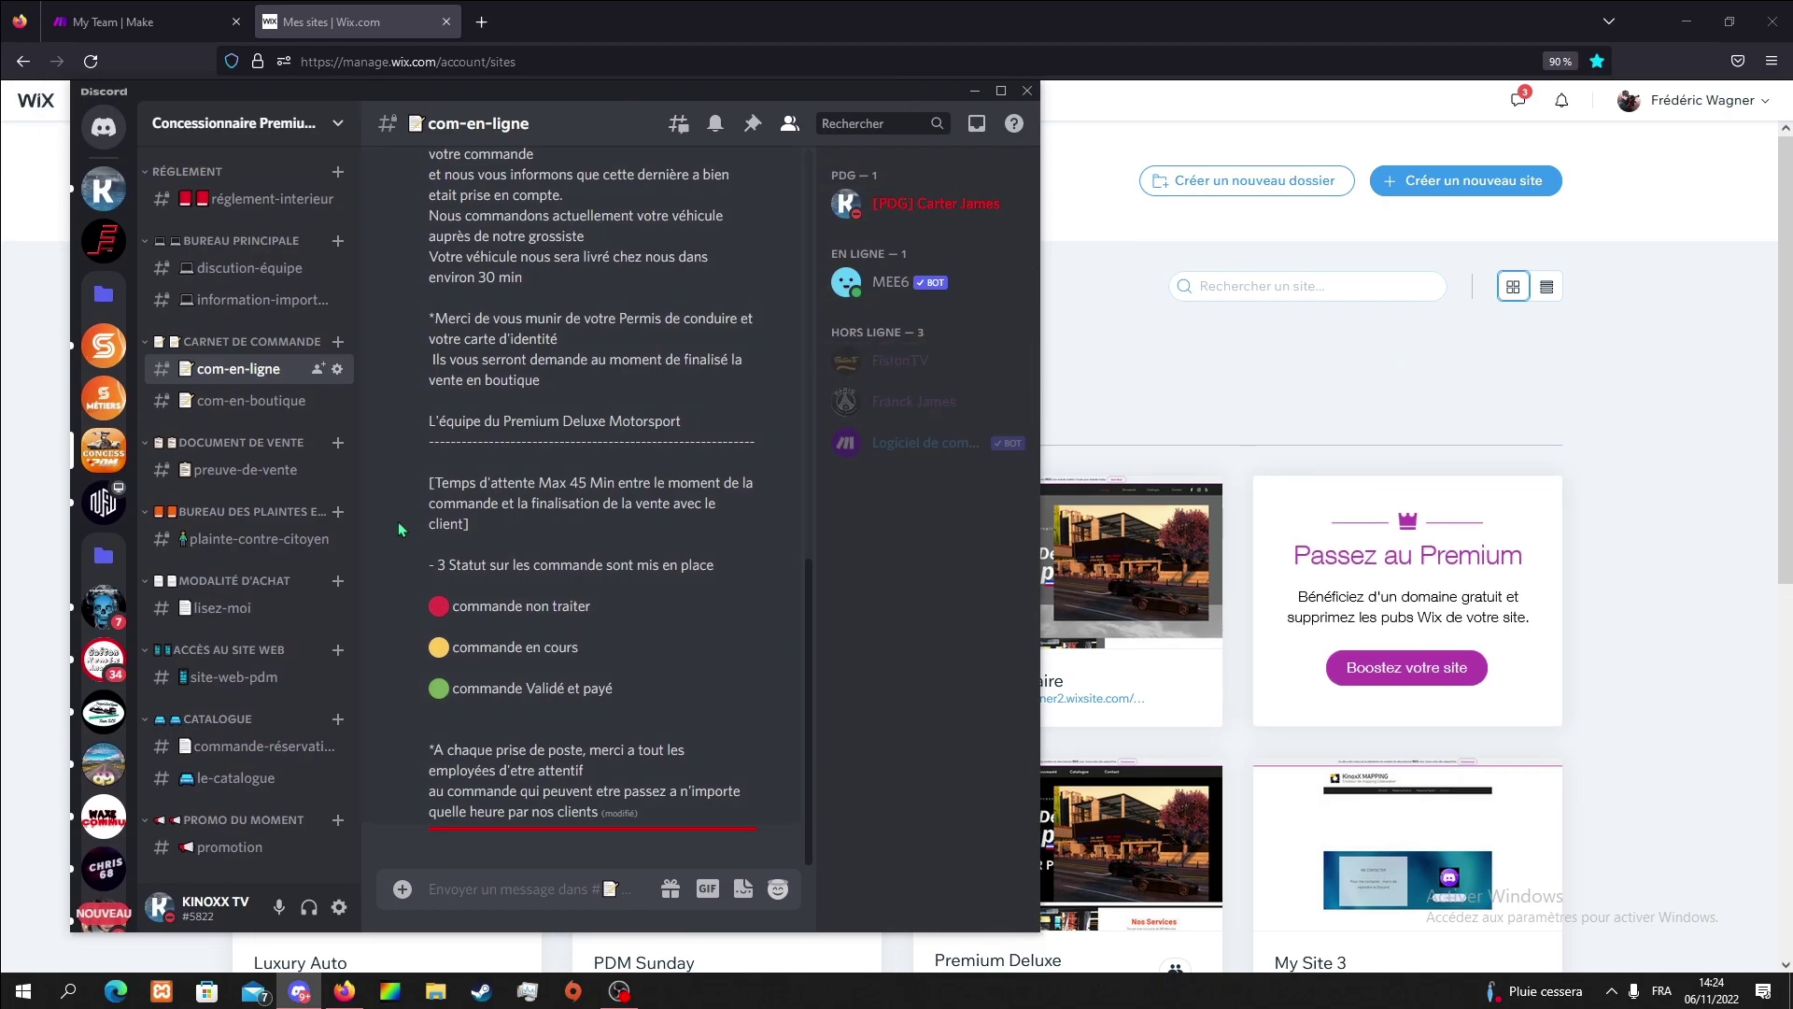
click(1225, 390)
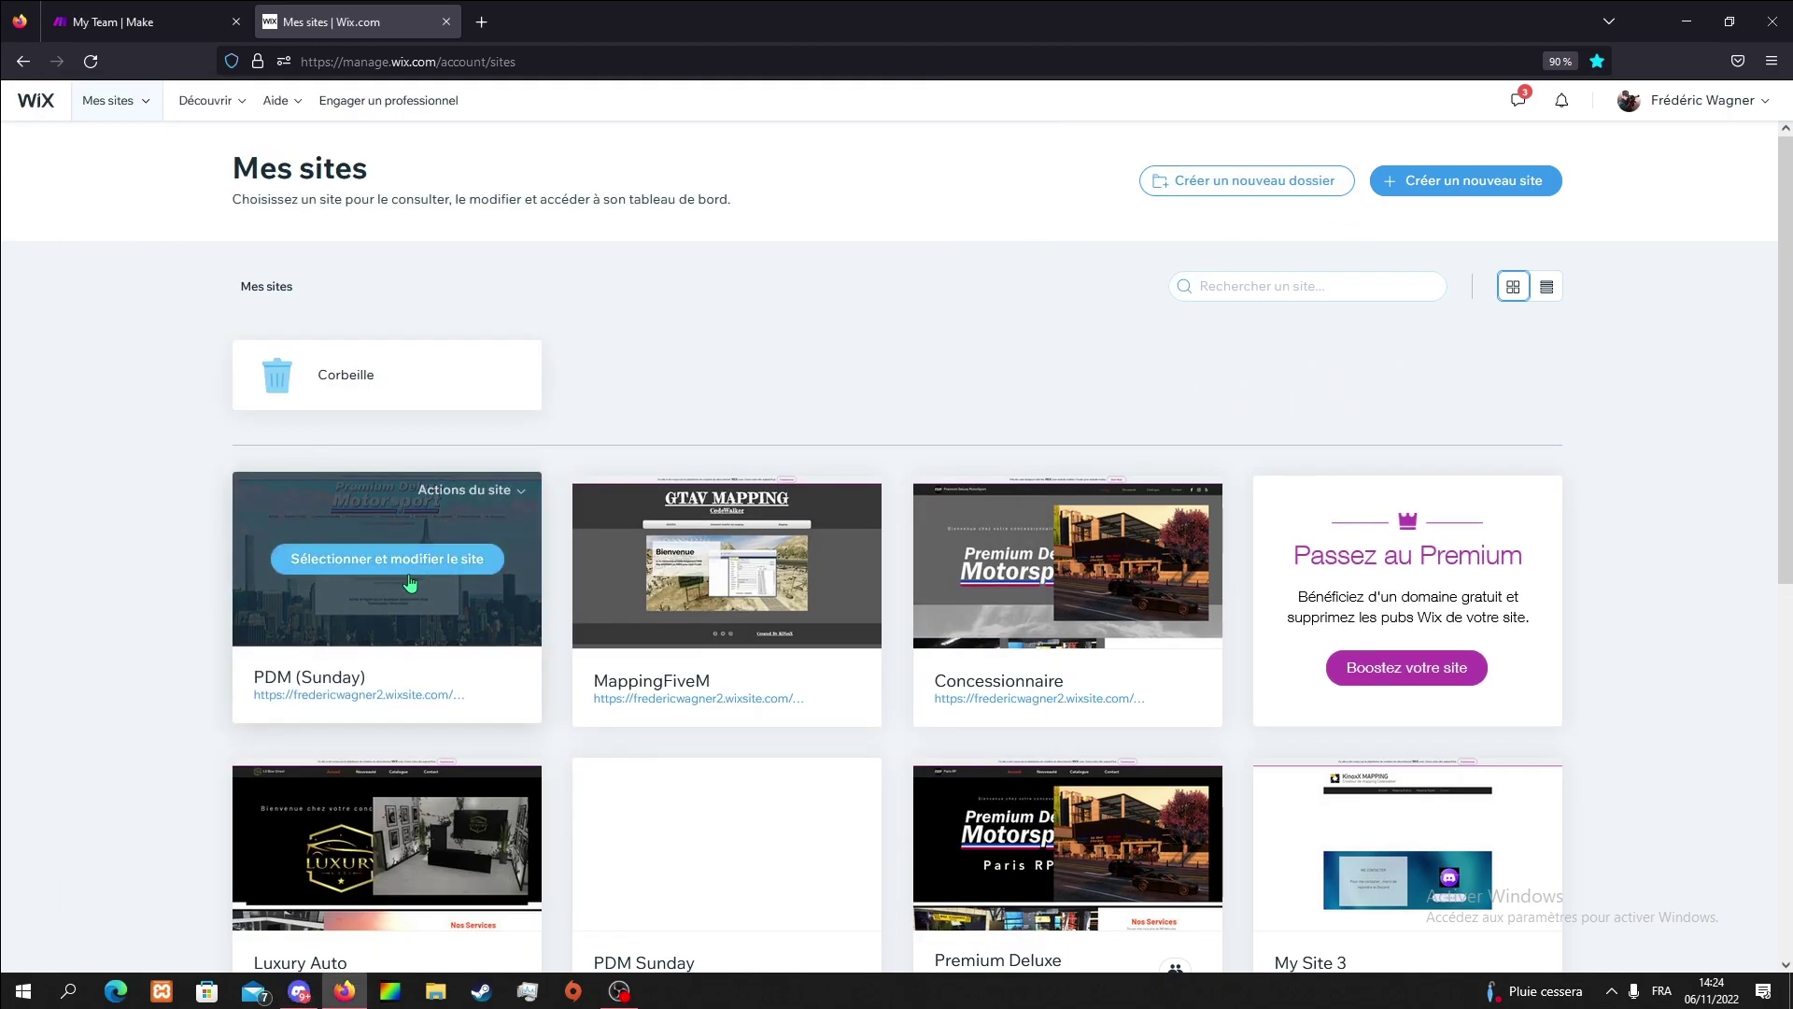
click(299, 991)
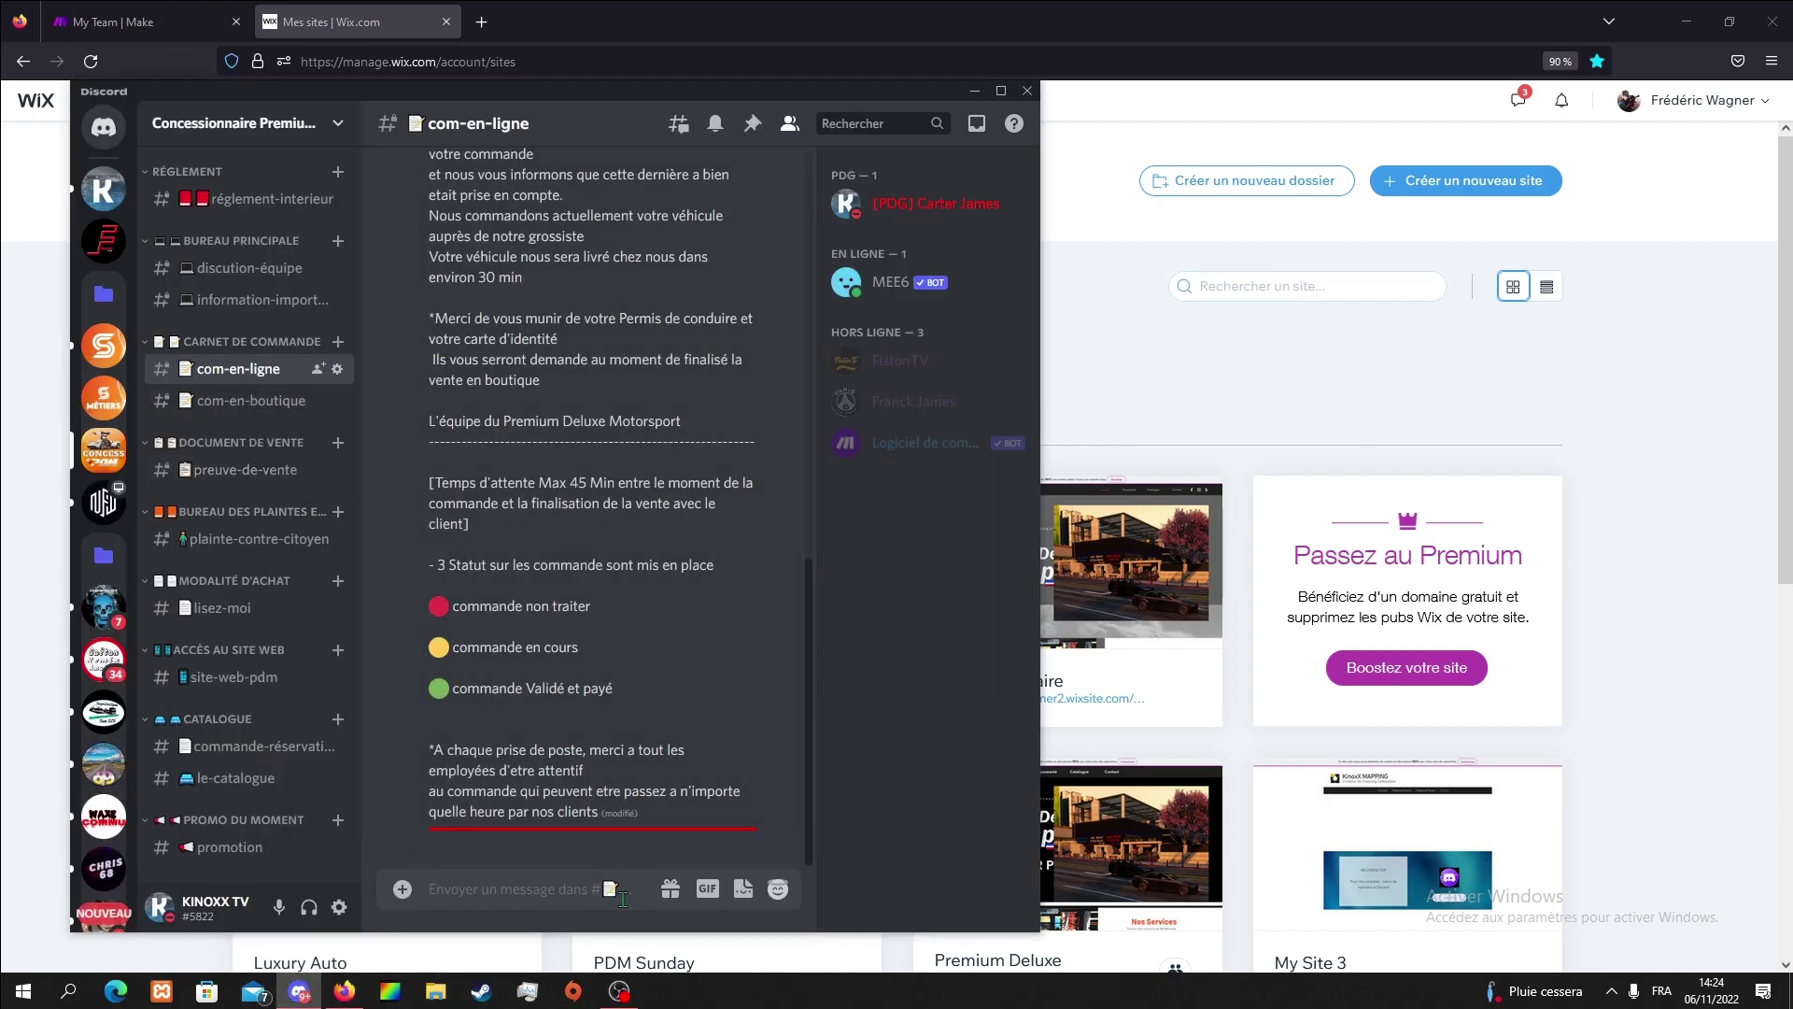
scroll(523, 528, up, 2)
scroll(523, 528, up, 6)
scroll(439, 476, down, 7)
scroll(523, 607, down, 1)
key(super+Down)
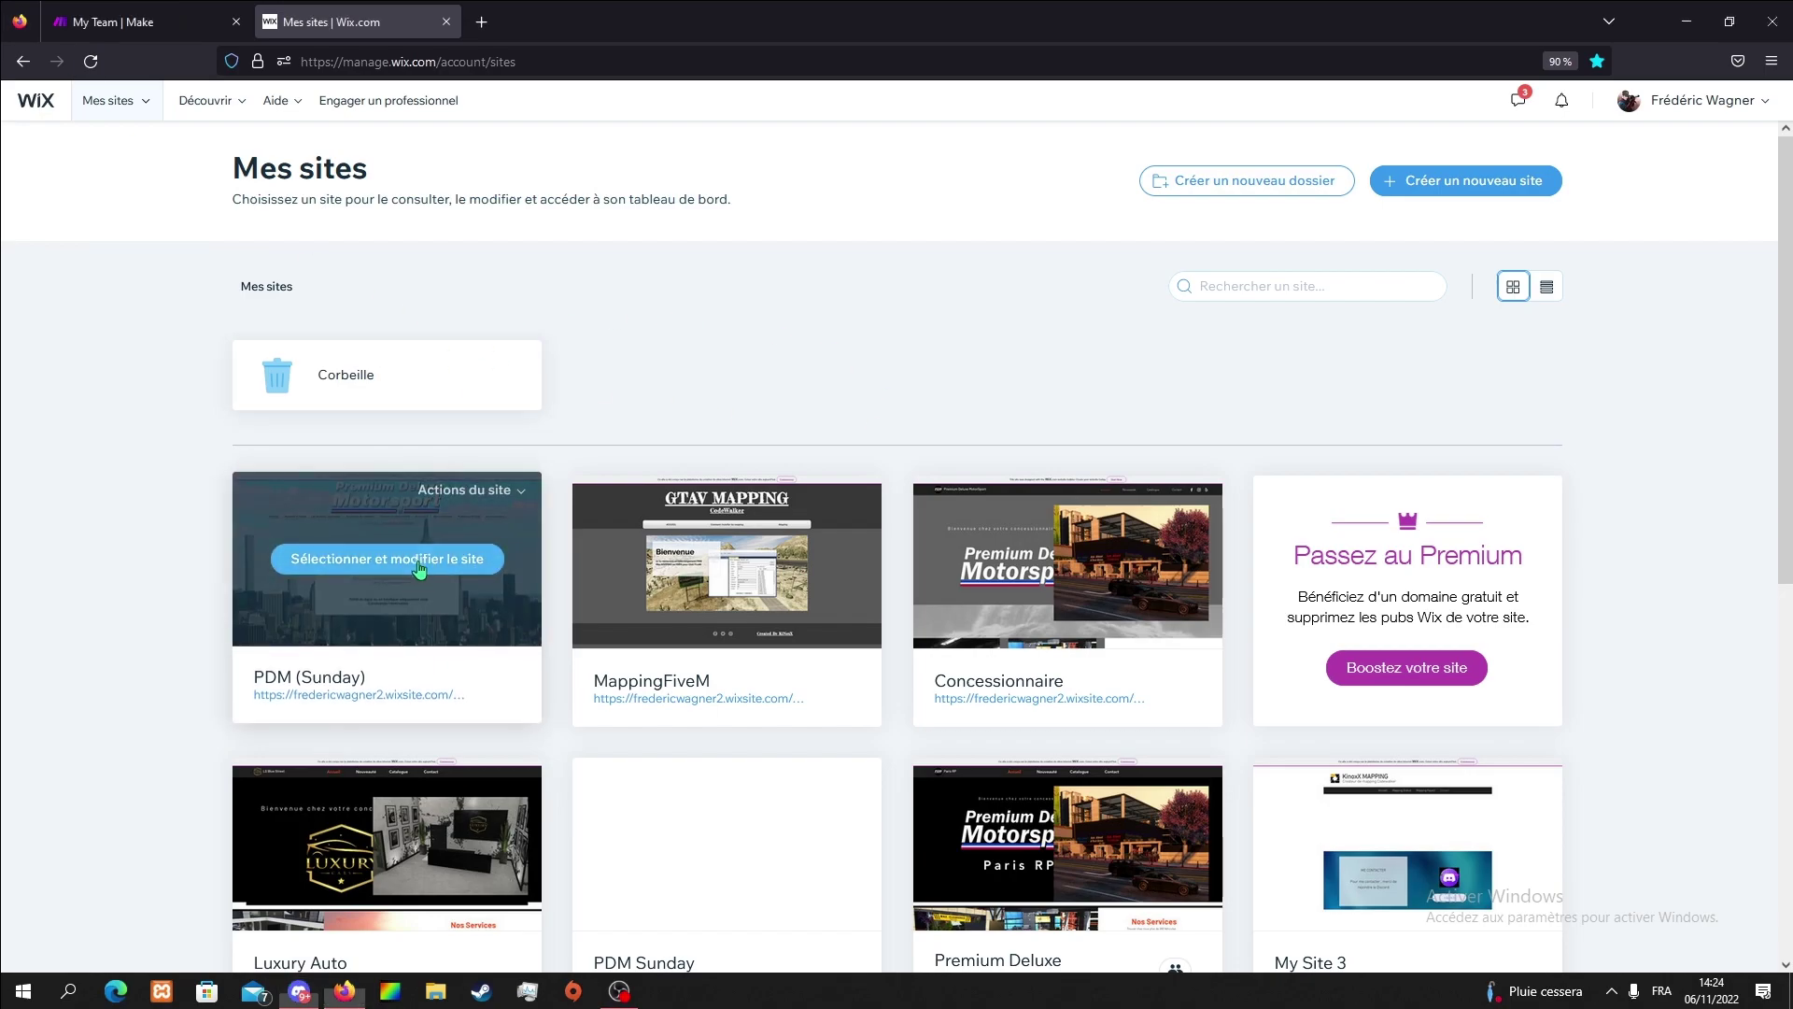
Open the Automations page of the PDM (Sunday) site and read the notice about the active automation limit
click(422, 563)
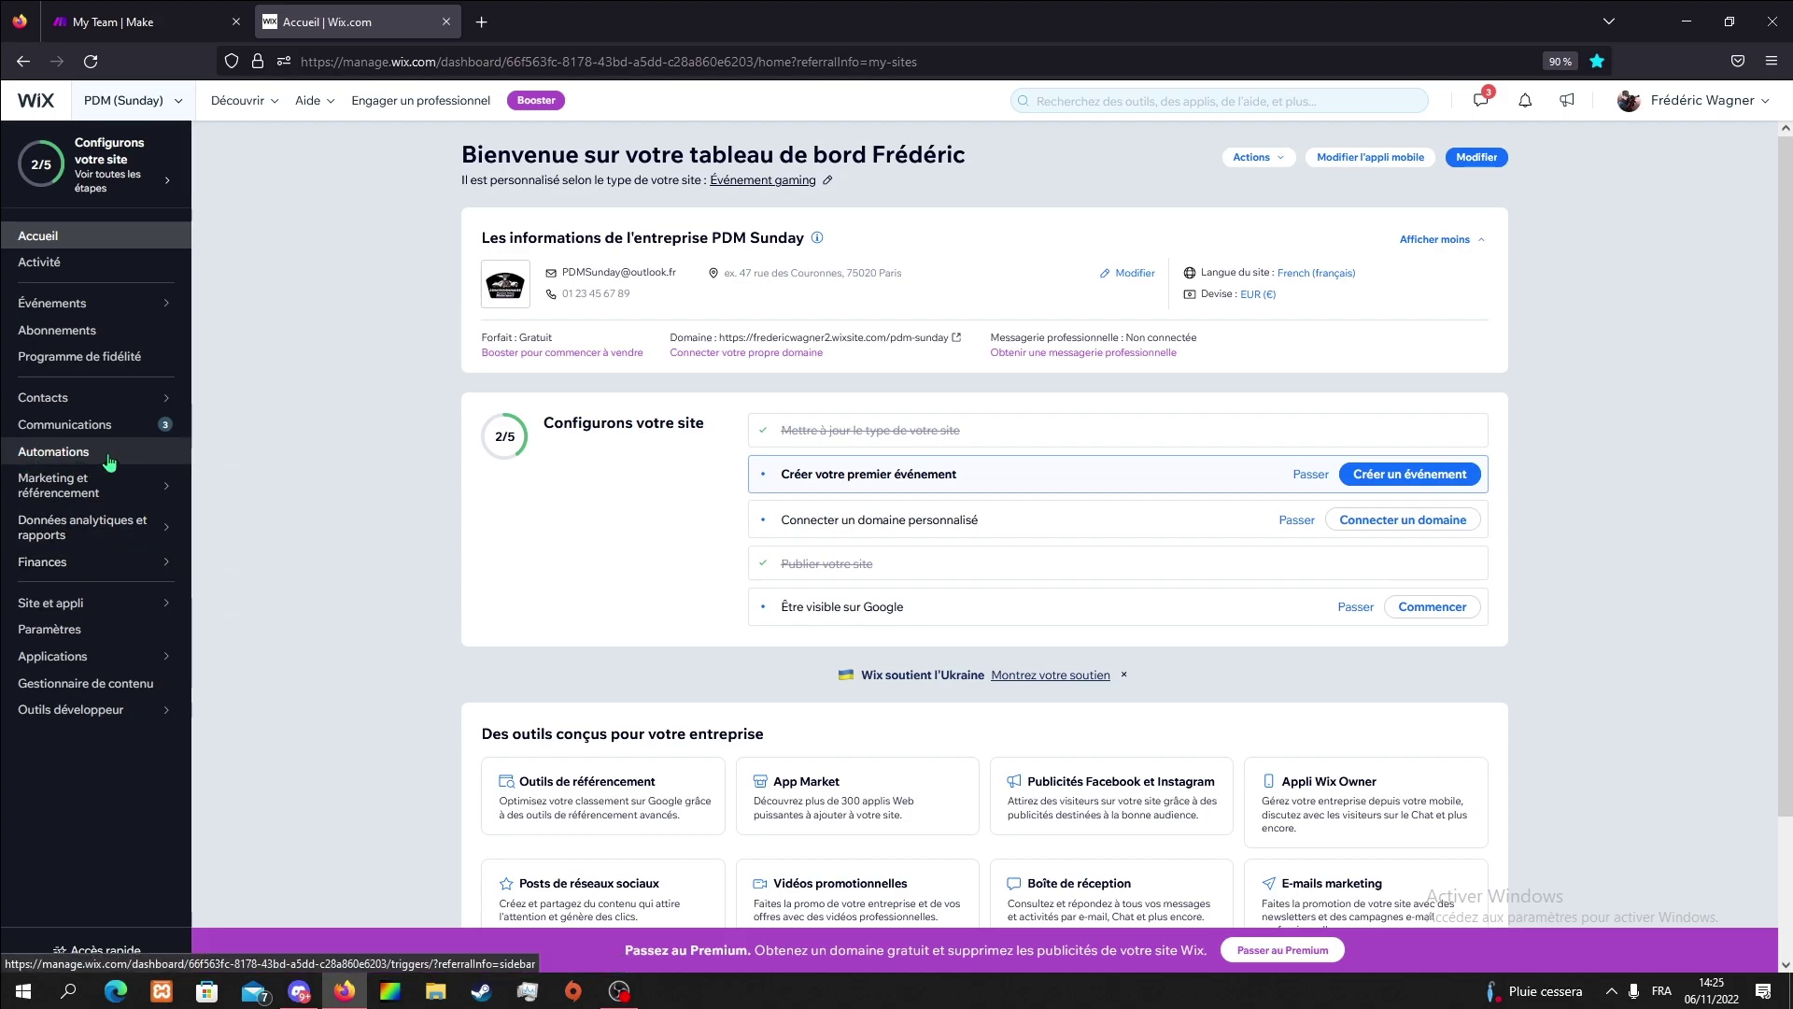
click(54, 453)
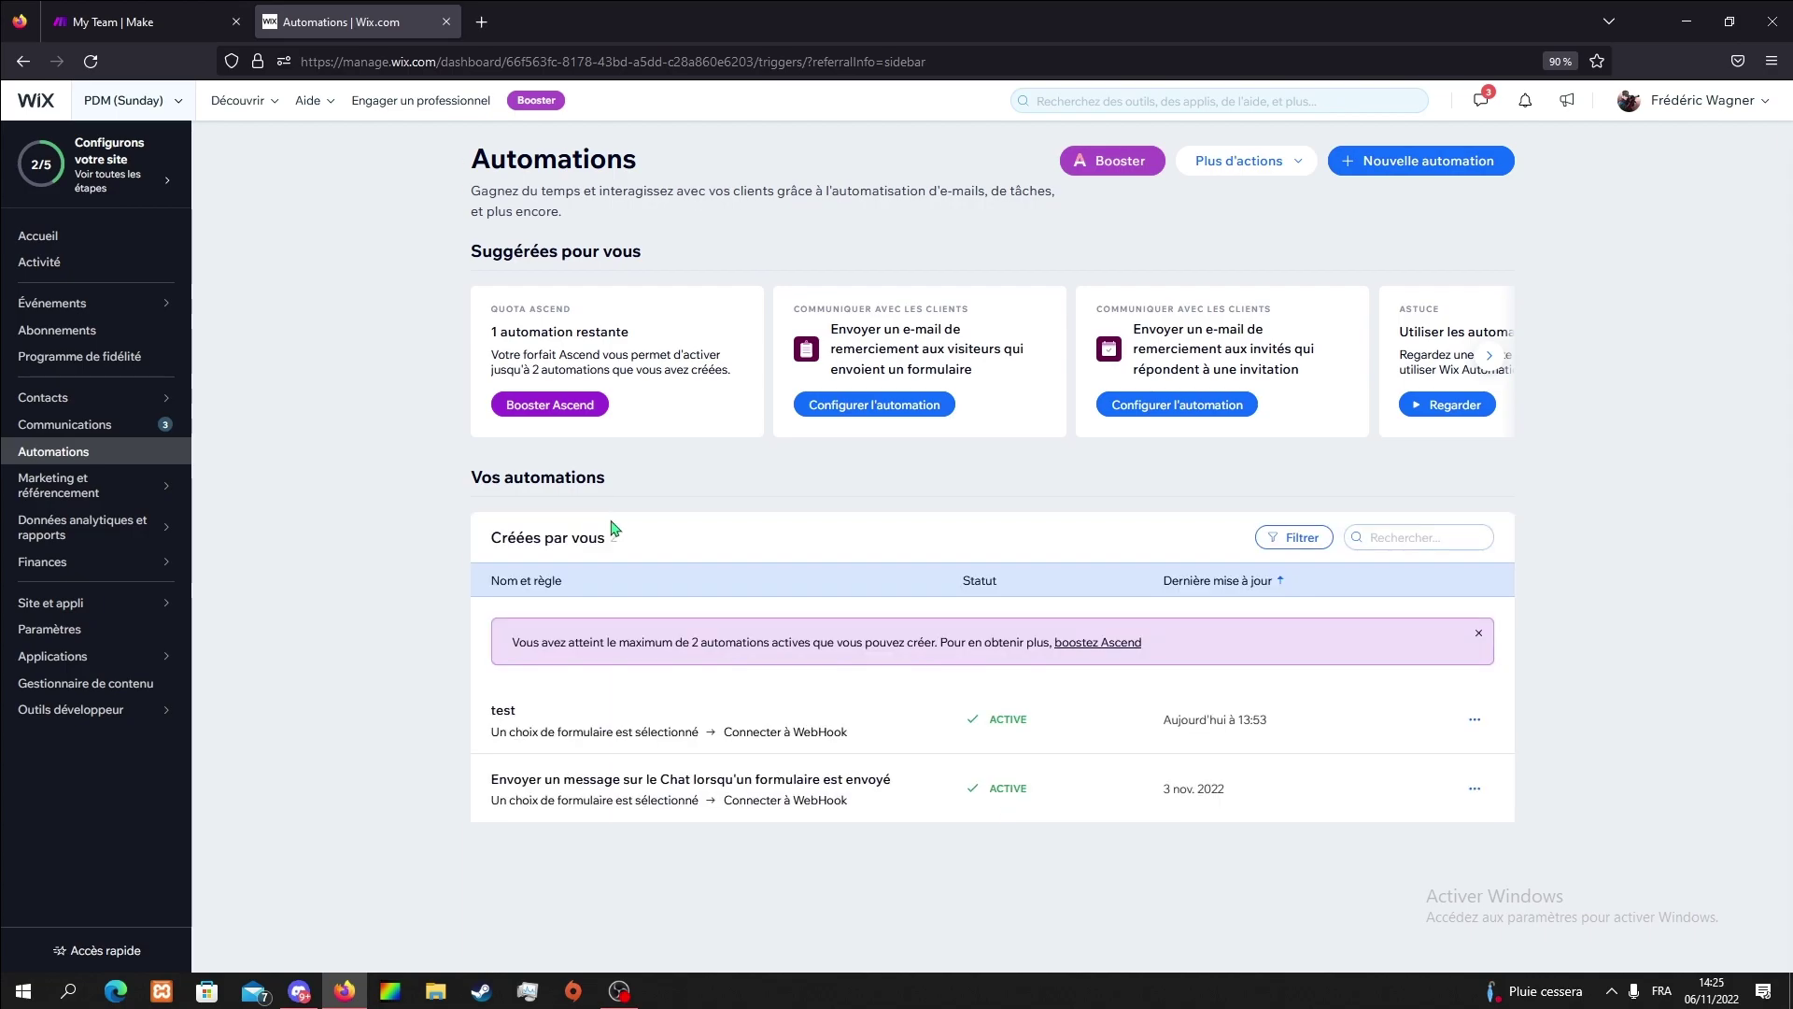
drag(515, 654, 995, 680)
click(698, 669)
double_click(1037, 642)
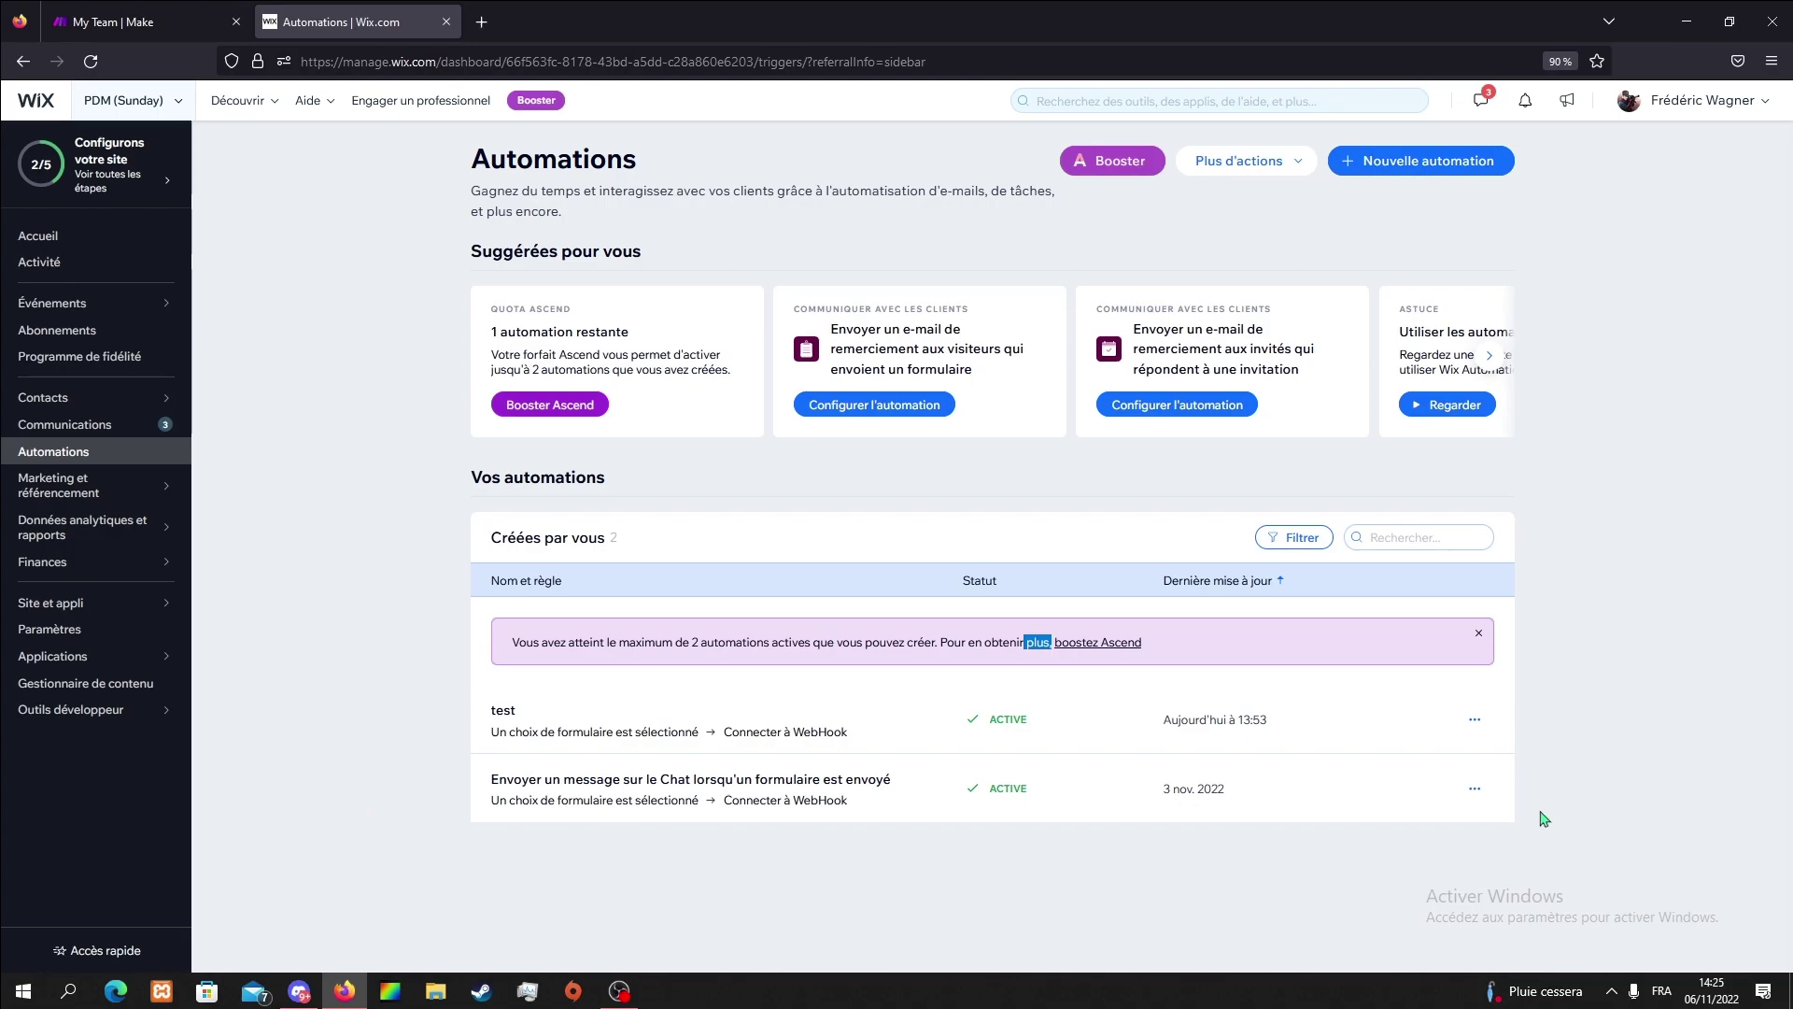
Open the test automation for editing from the list of created automations
click(1474, 788)
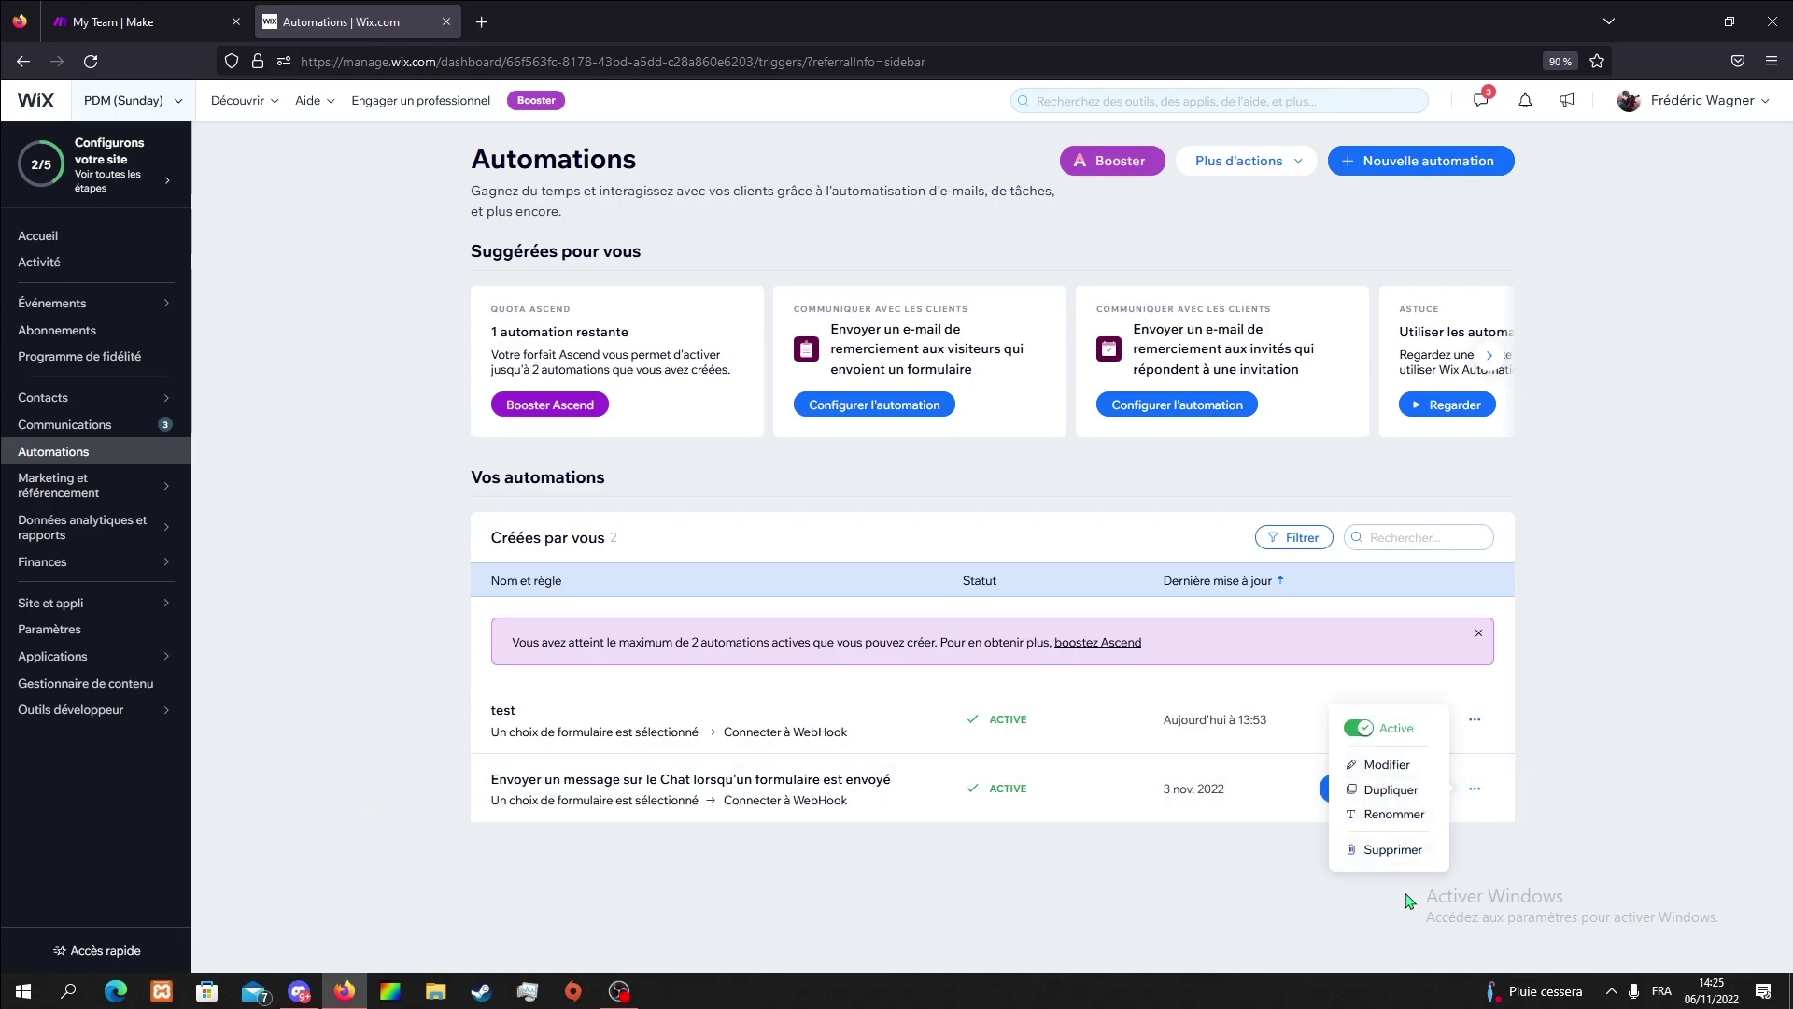
click(1474, 720)
click(1378, 698)
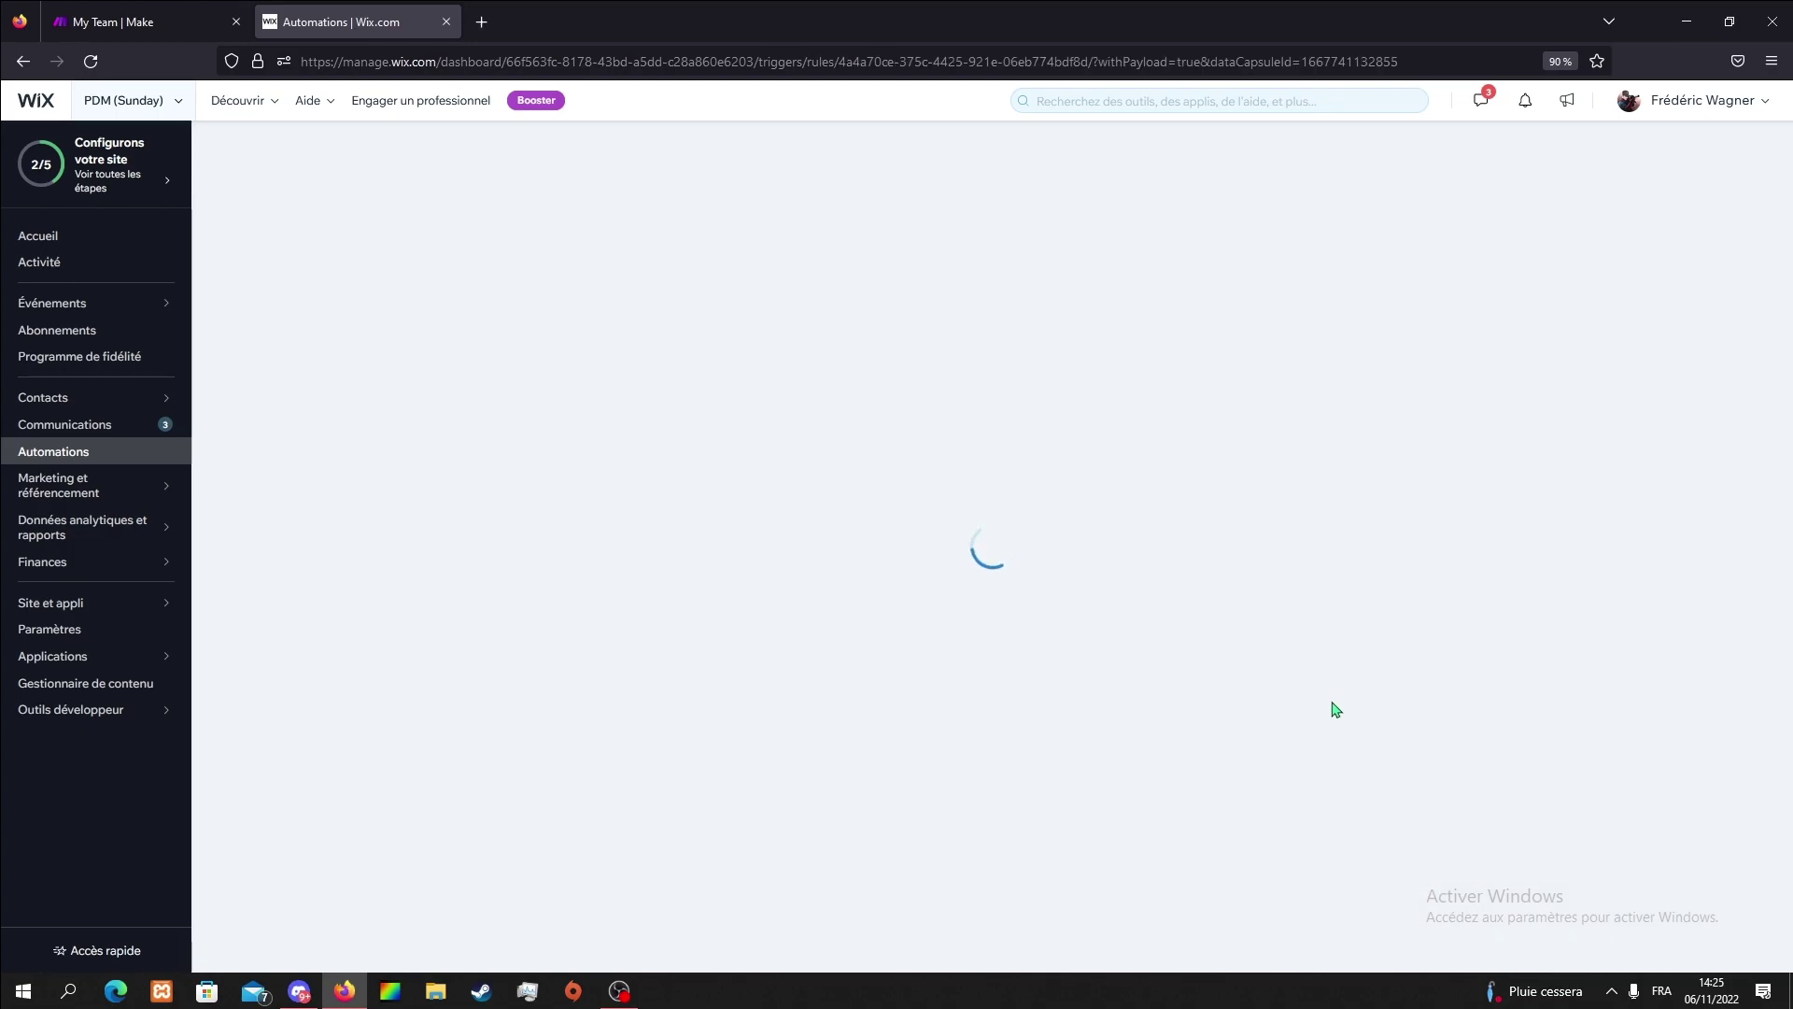
key(alt+Left)
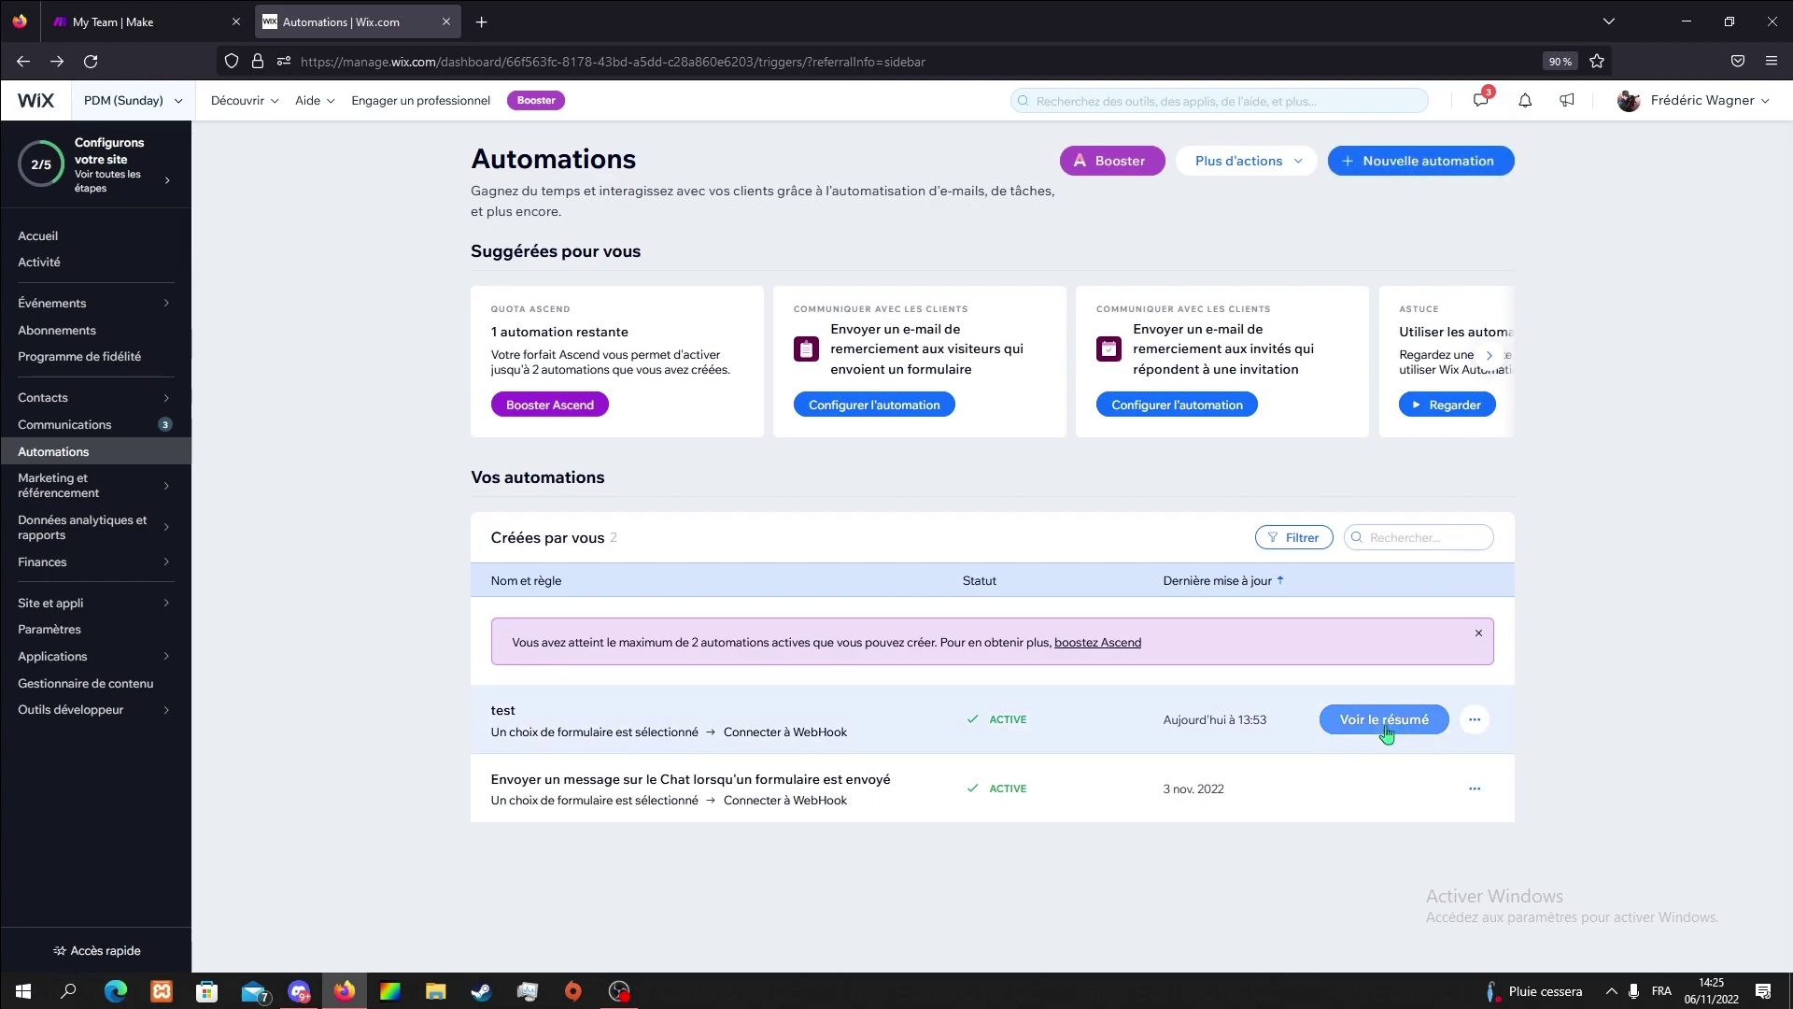
click(1475, 719)
click(1373, 703)
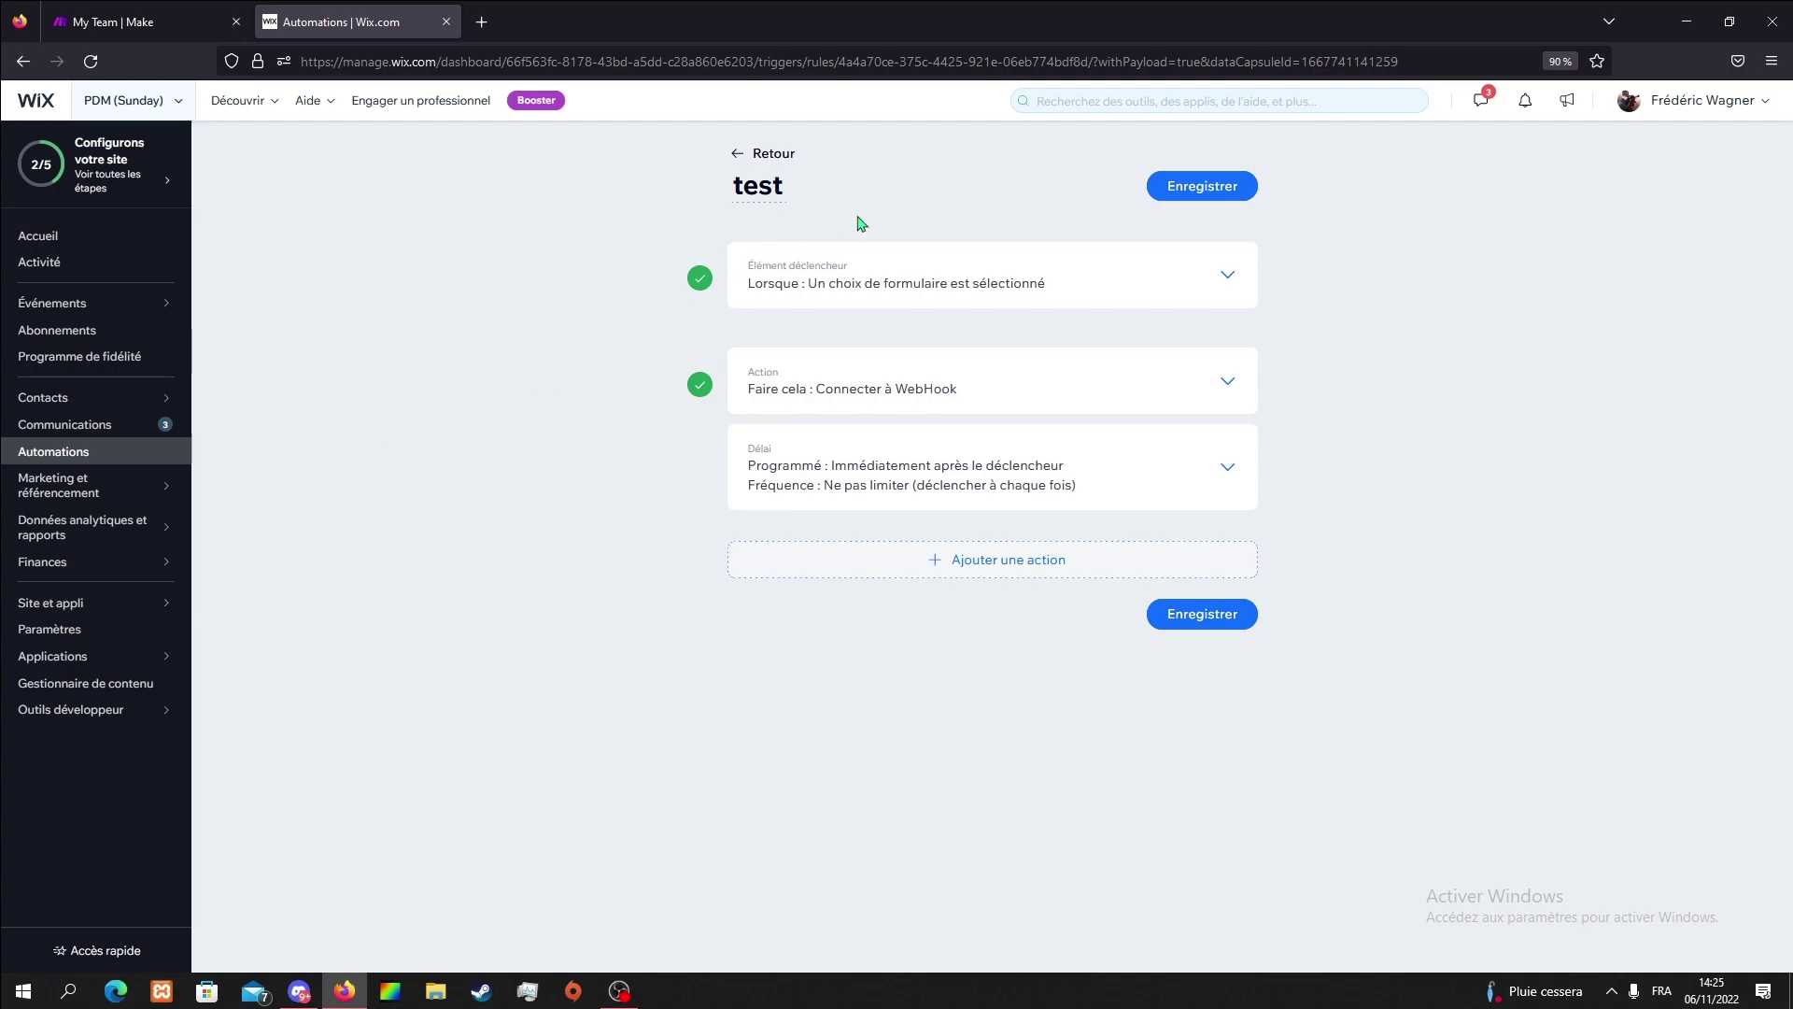
Examine the test automation's form trigger and its WebHook action settings, including the target URL
click(852, 283)
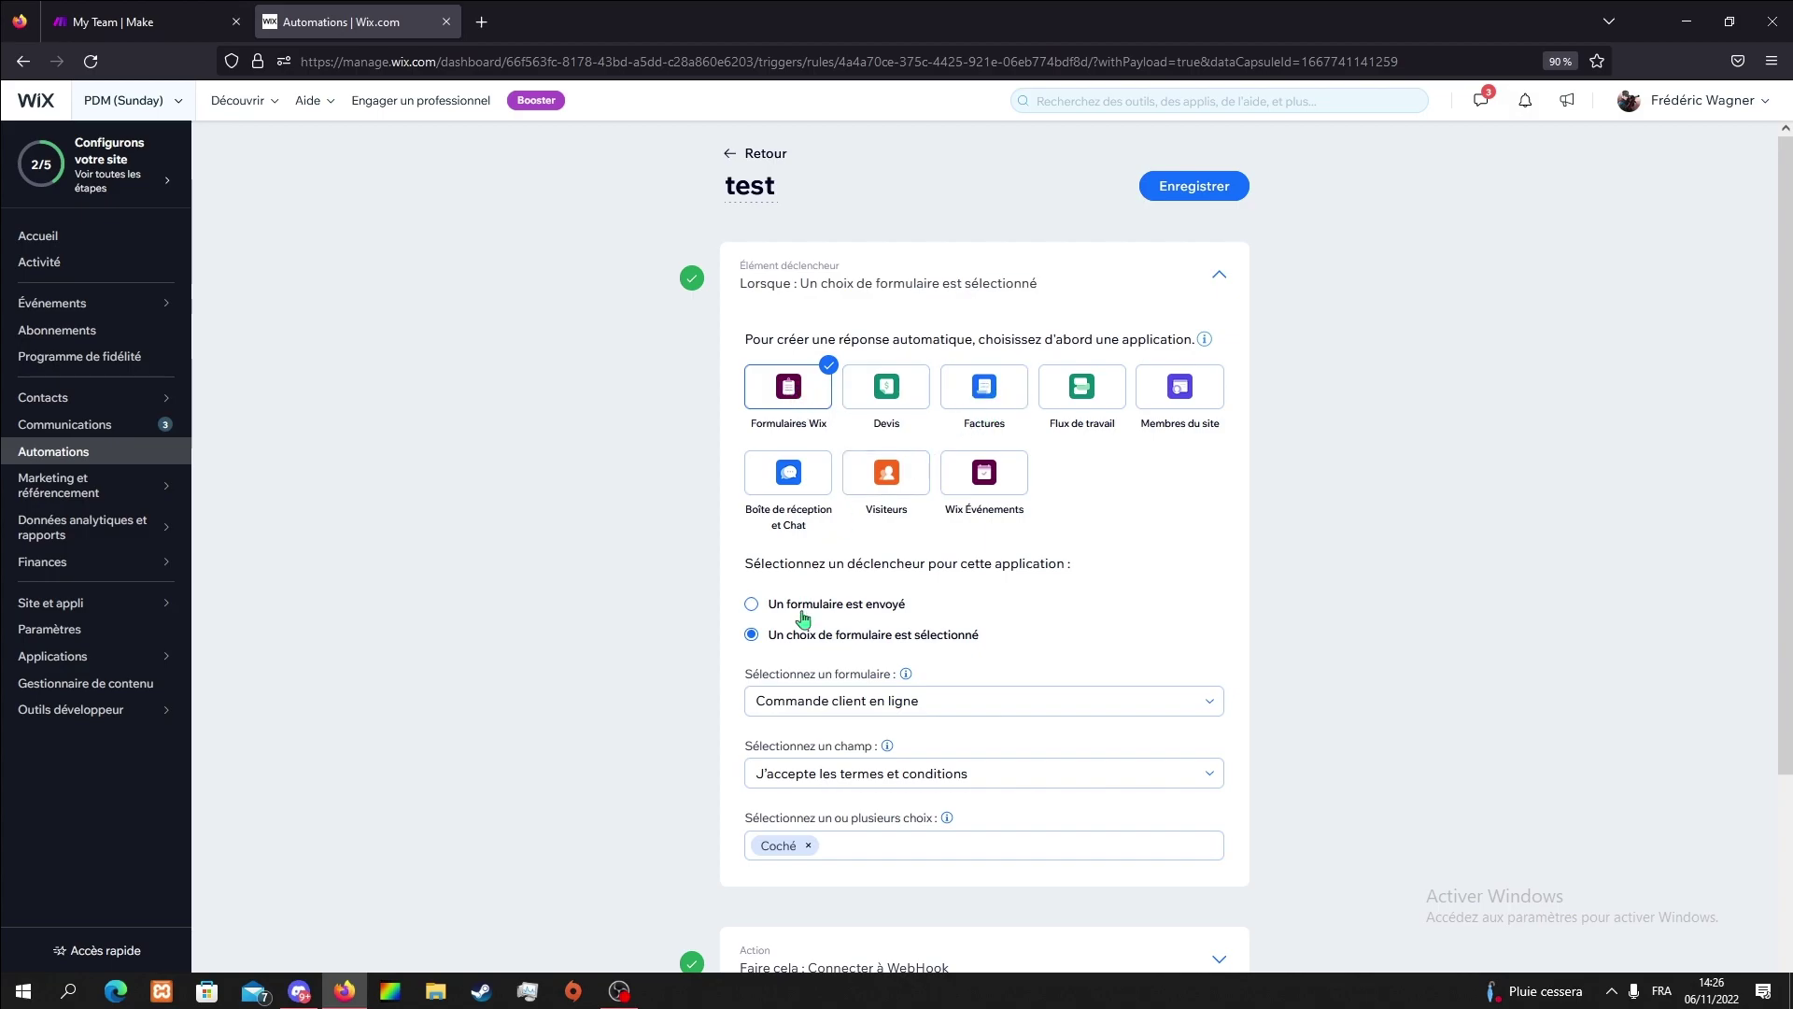
scroll(753, 607, down, 2)
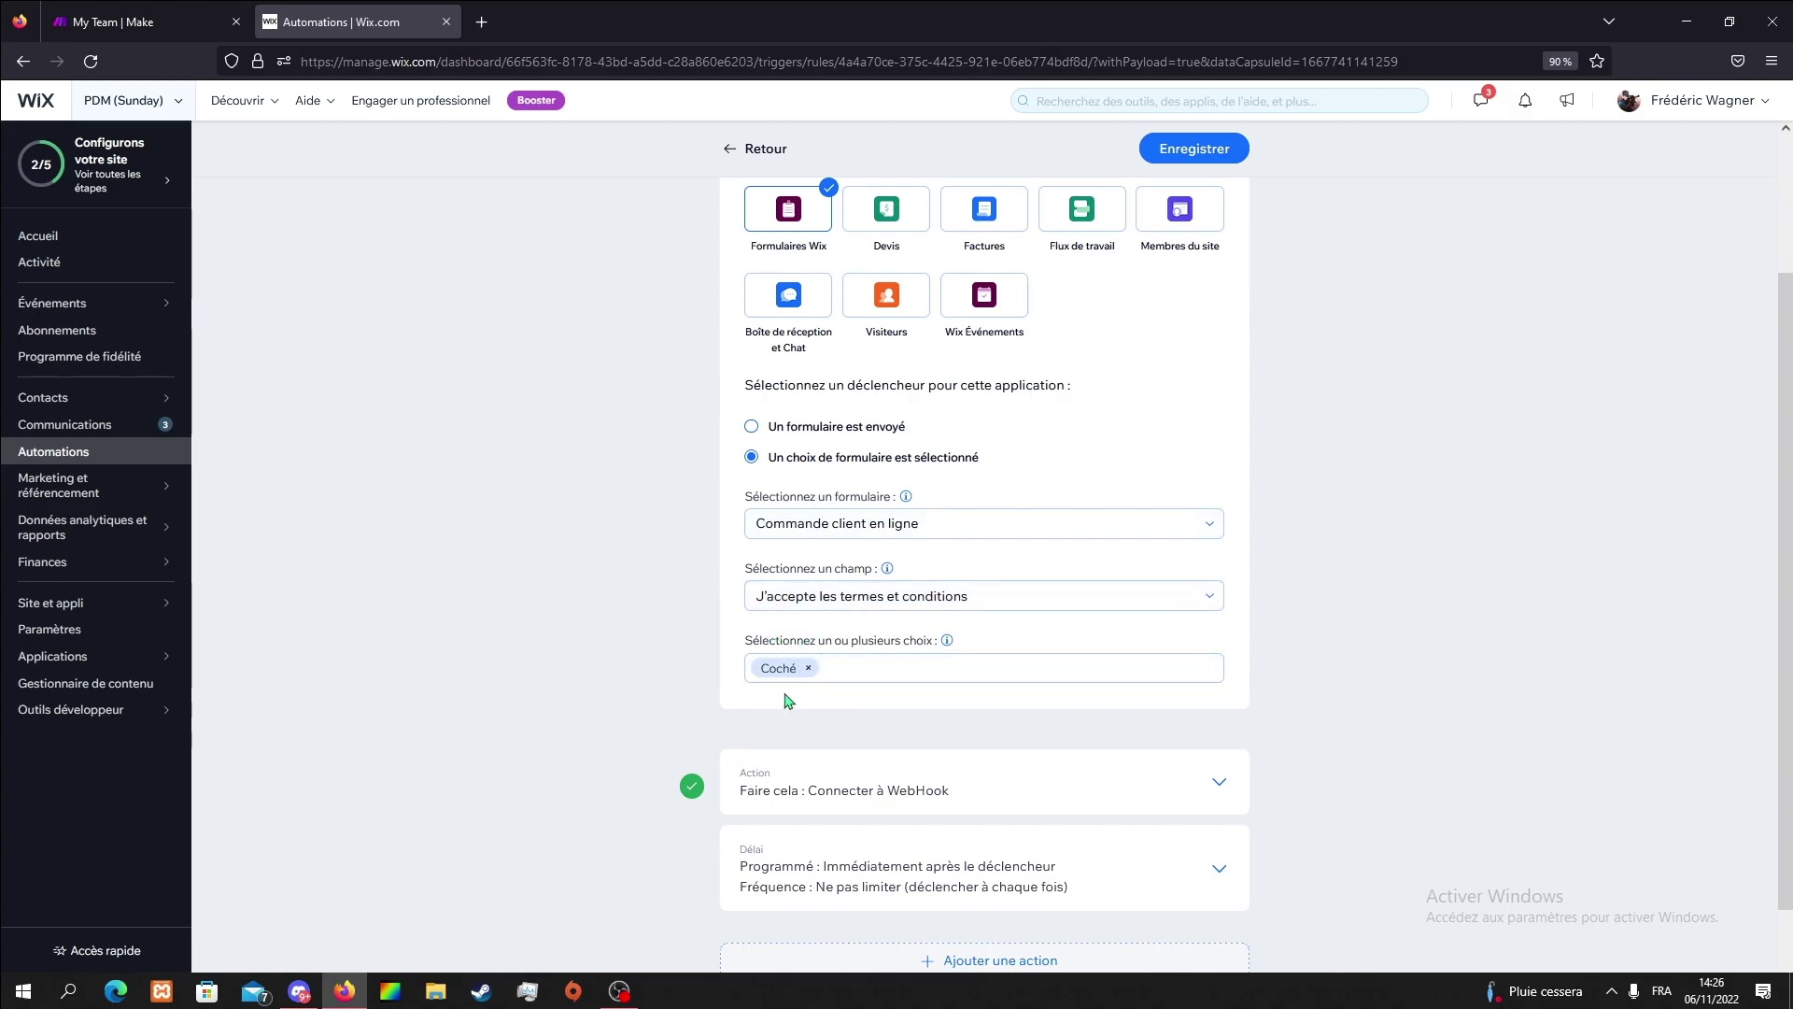
scroll(642, 756, down, 1)
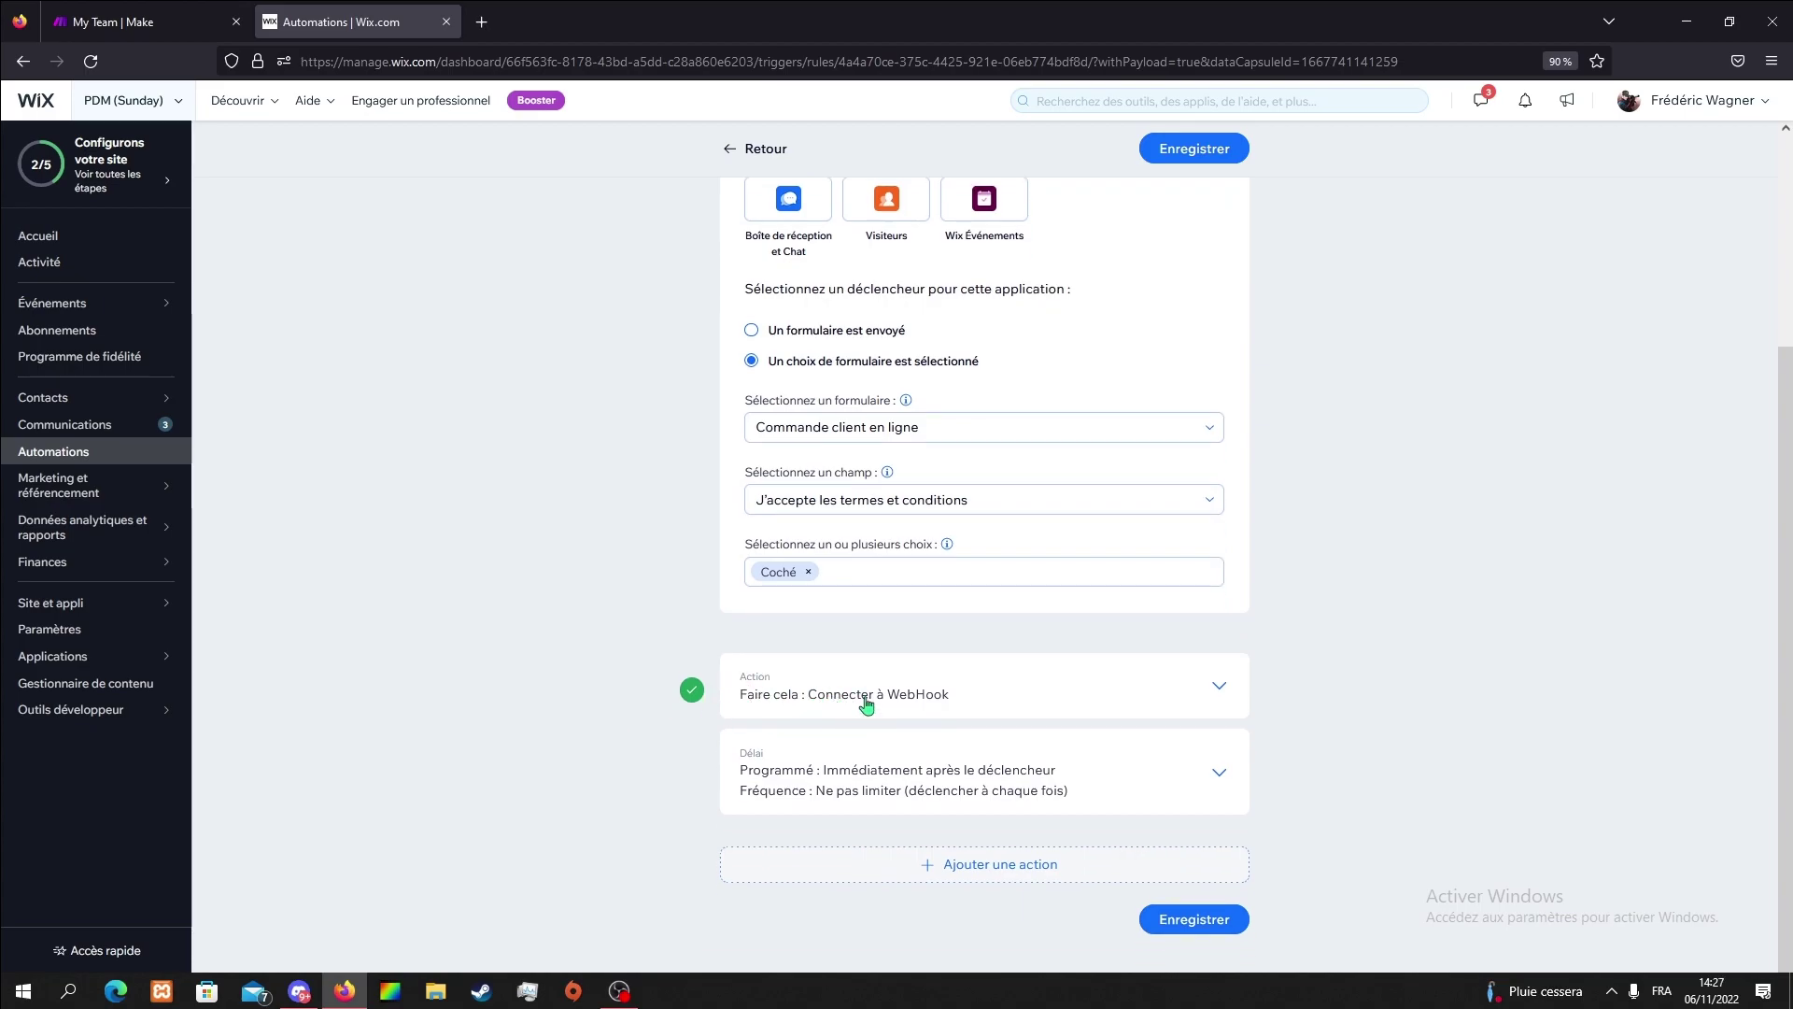
click(761, 689)
scroll(673, 775, down, 4)
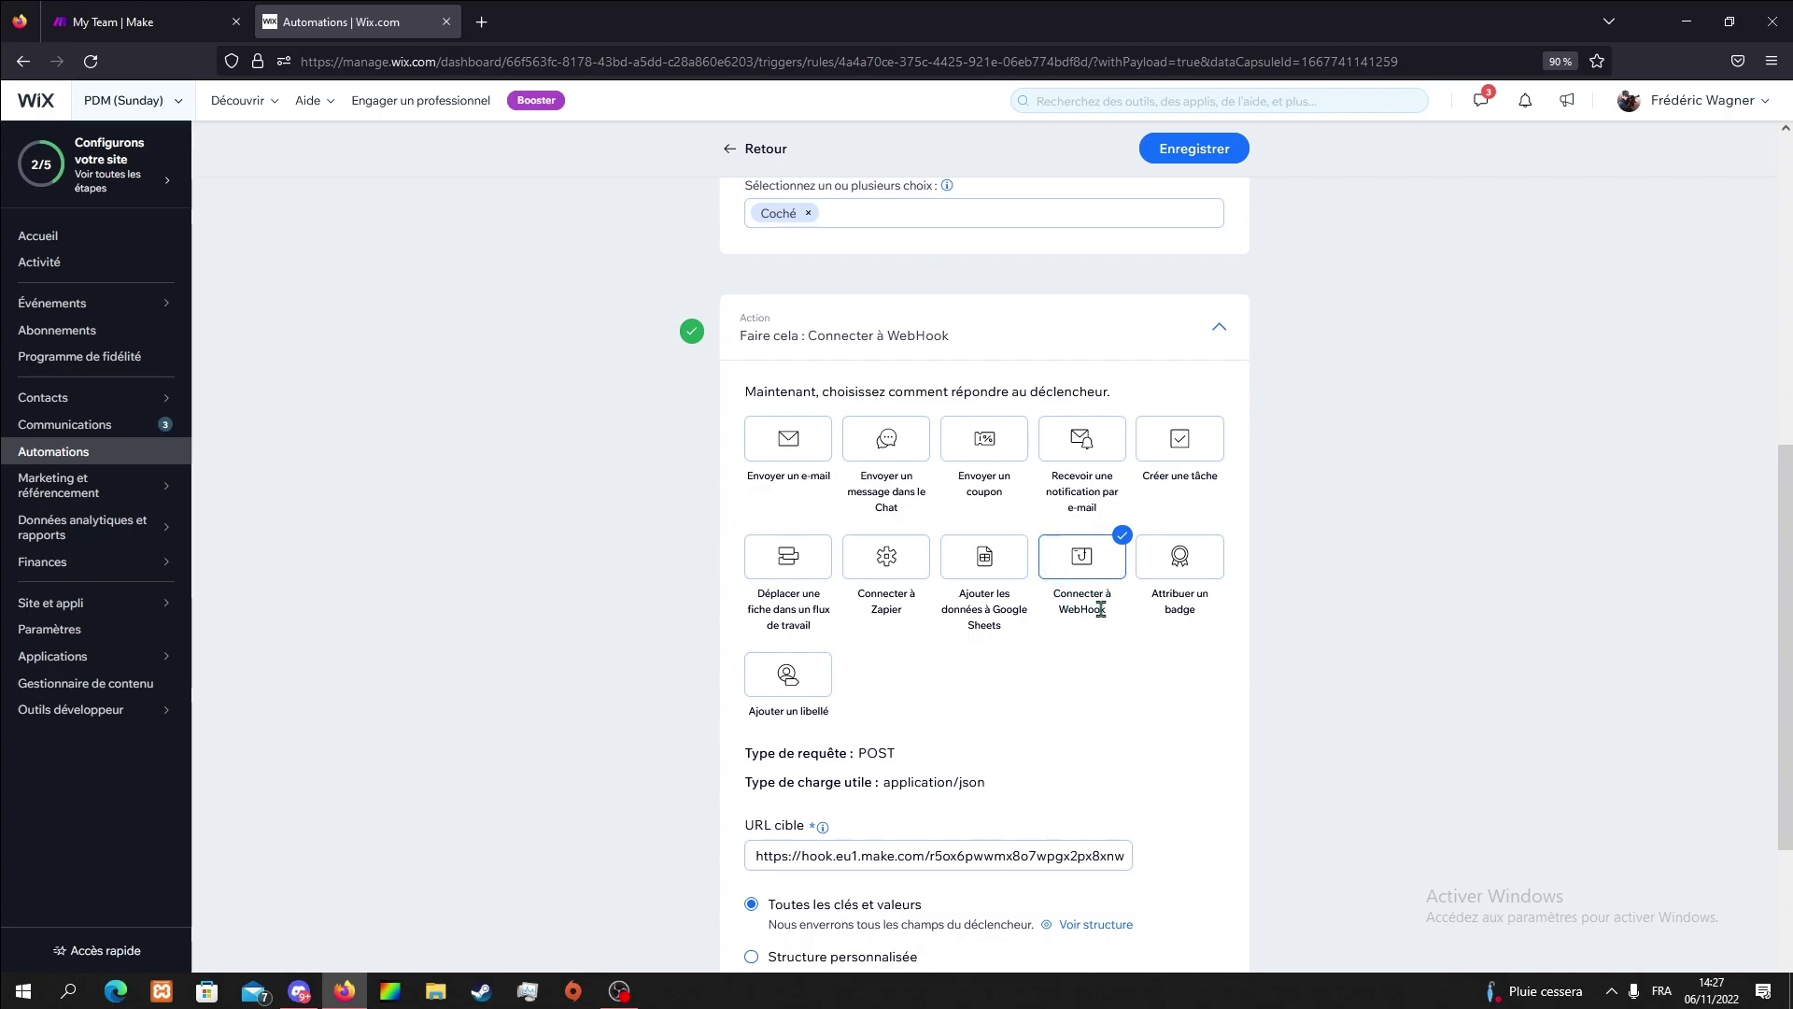
scroll(996, 727, down, 3)
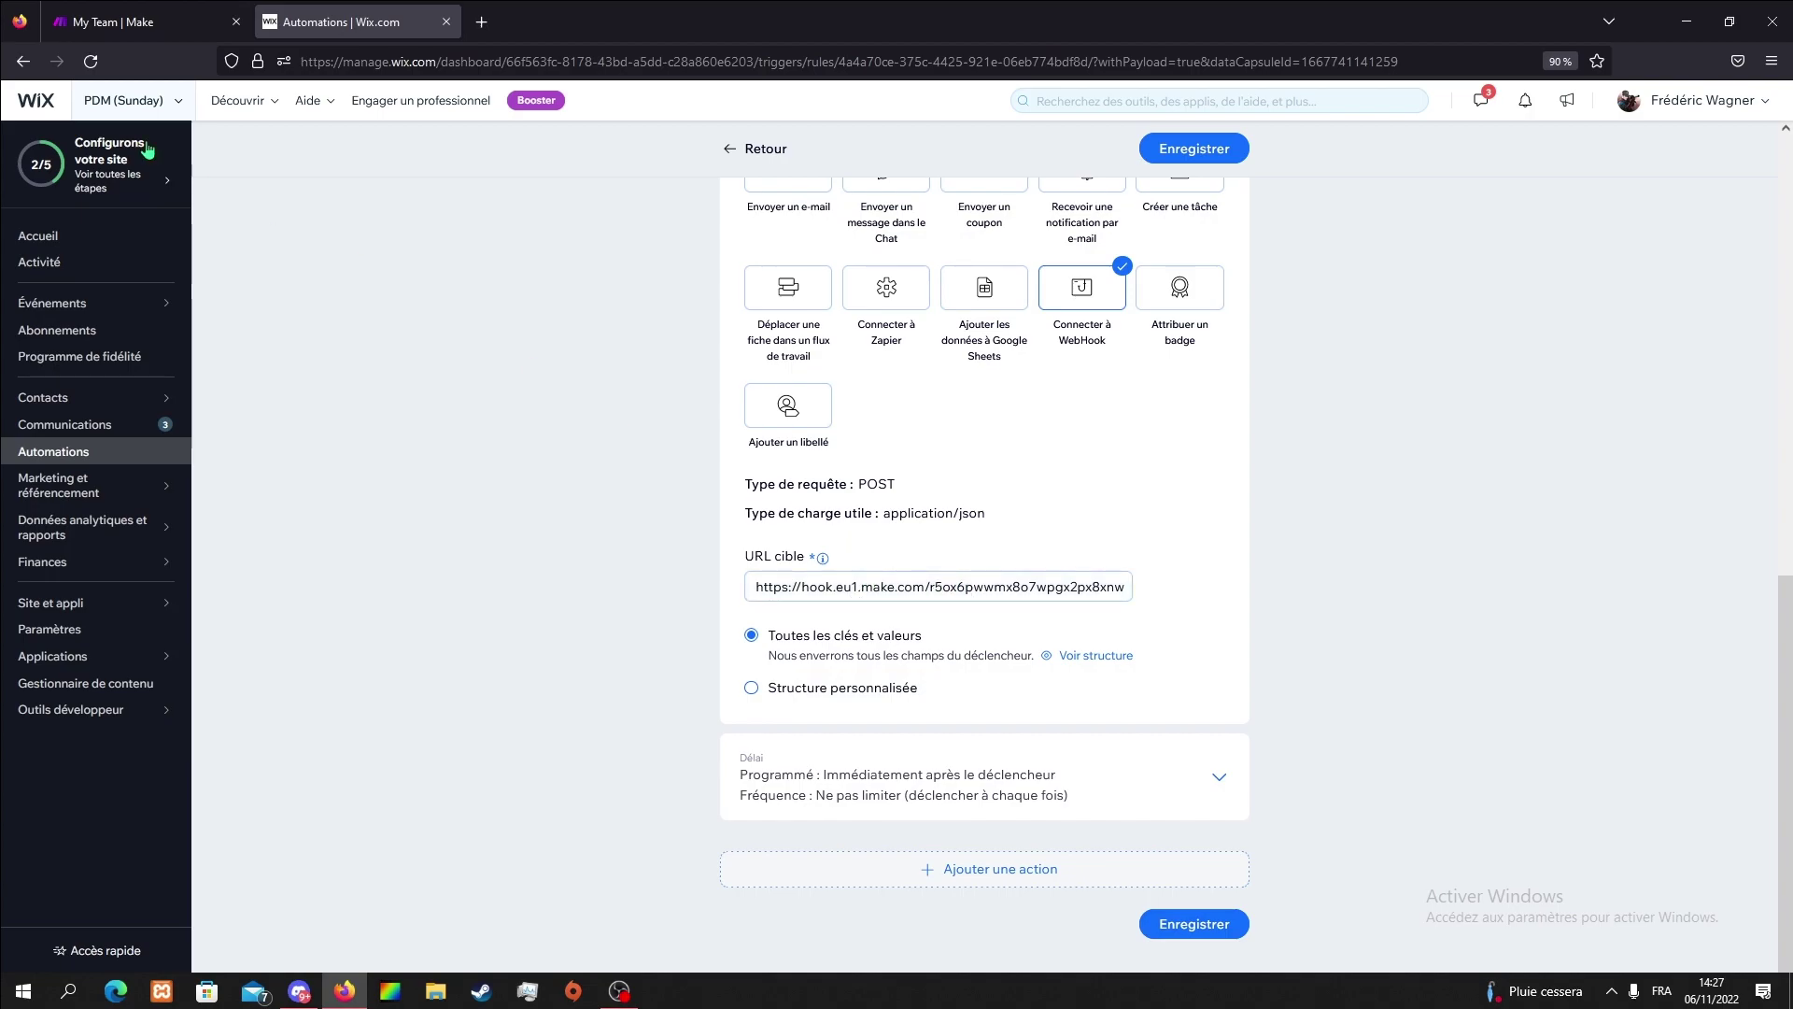
Switch to Make and create a new scenario
click(164, 26)
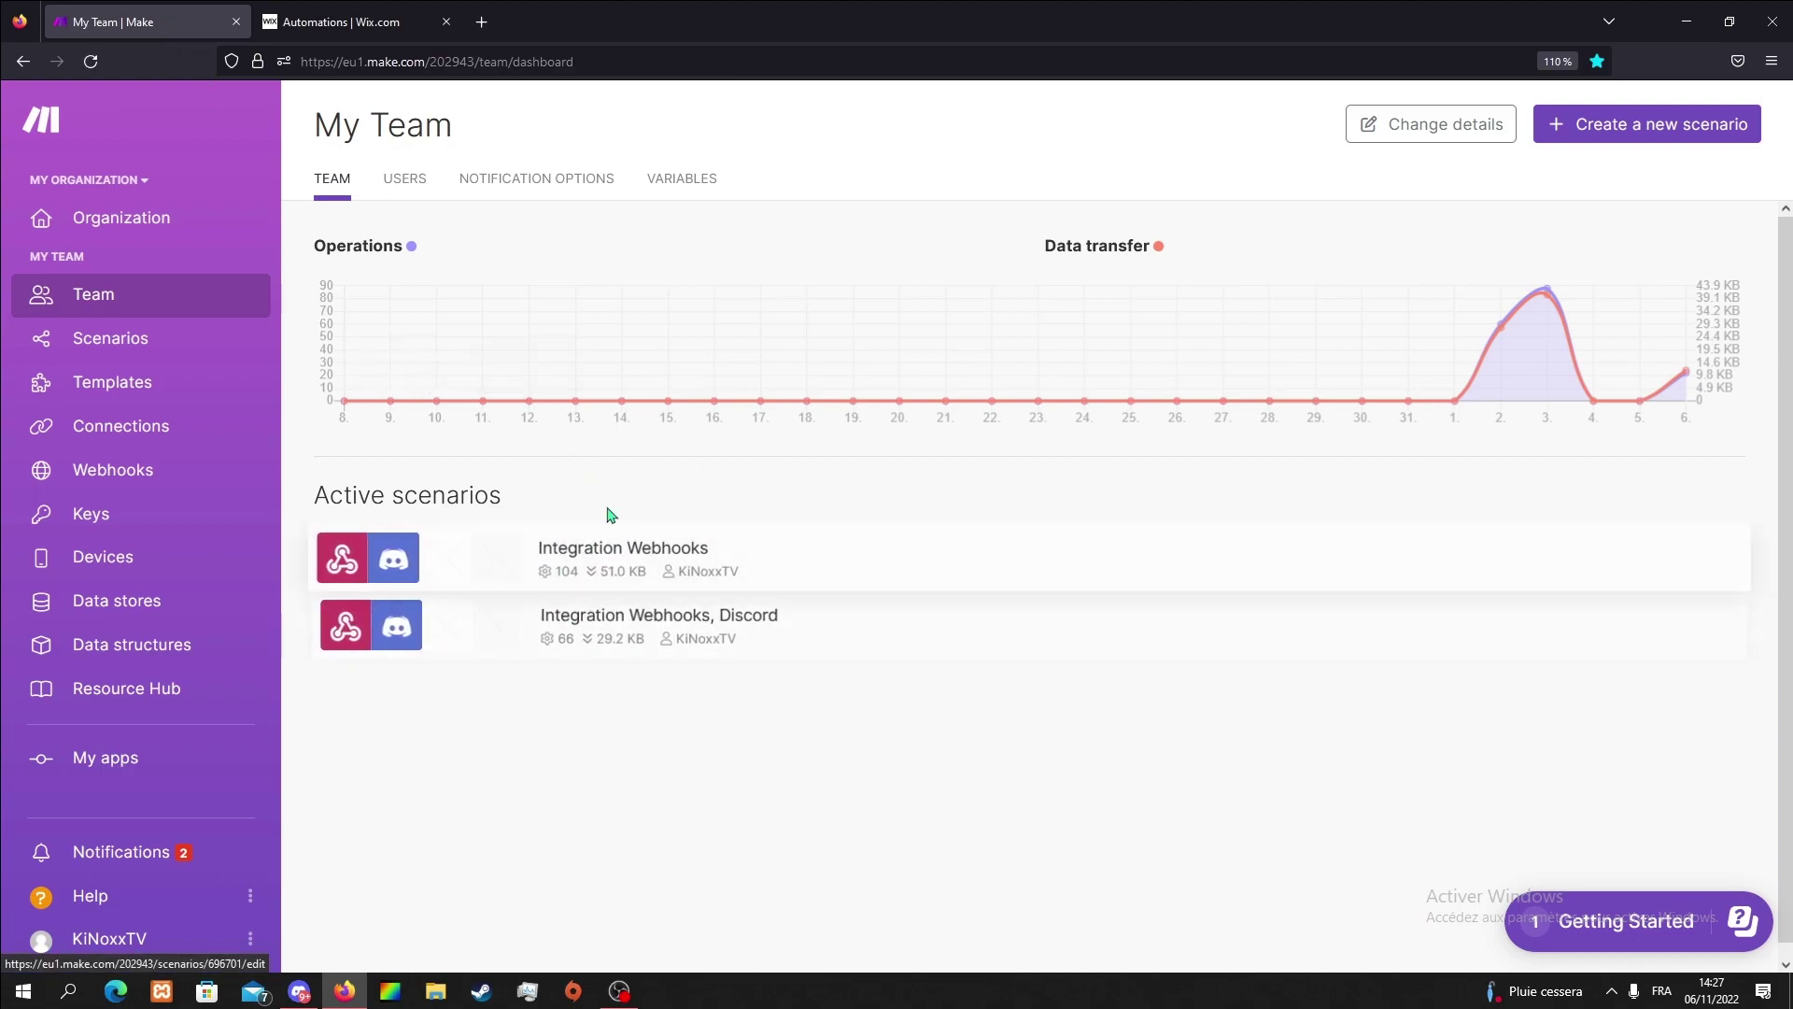
click(116, 339)
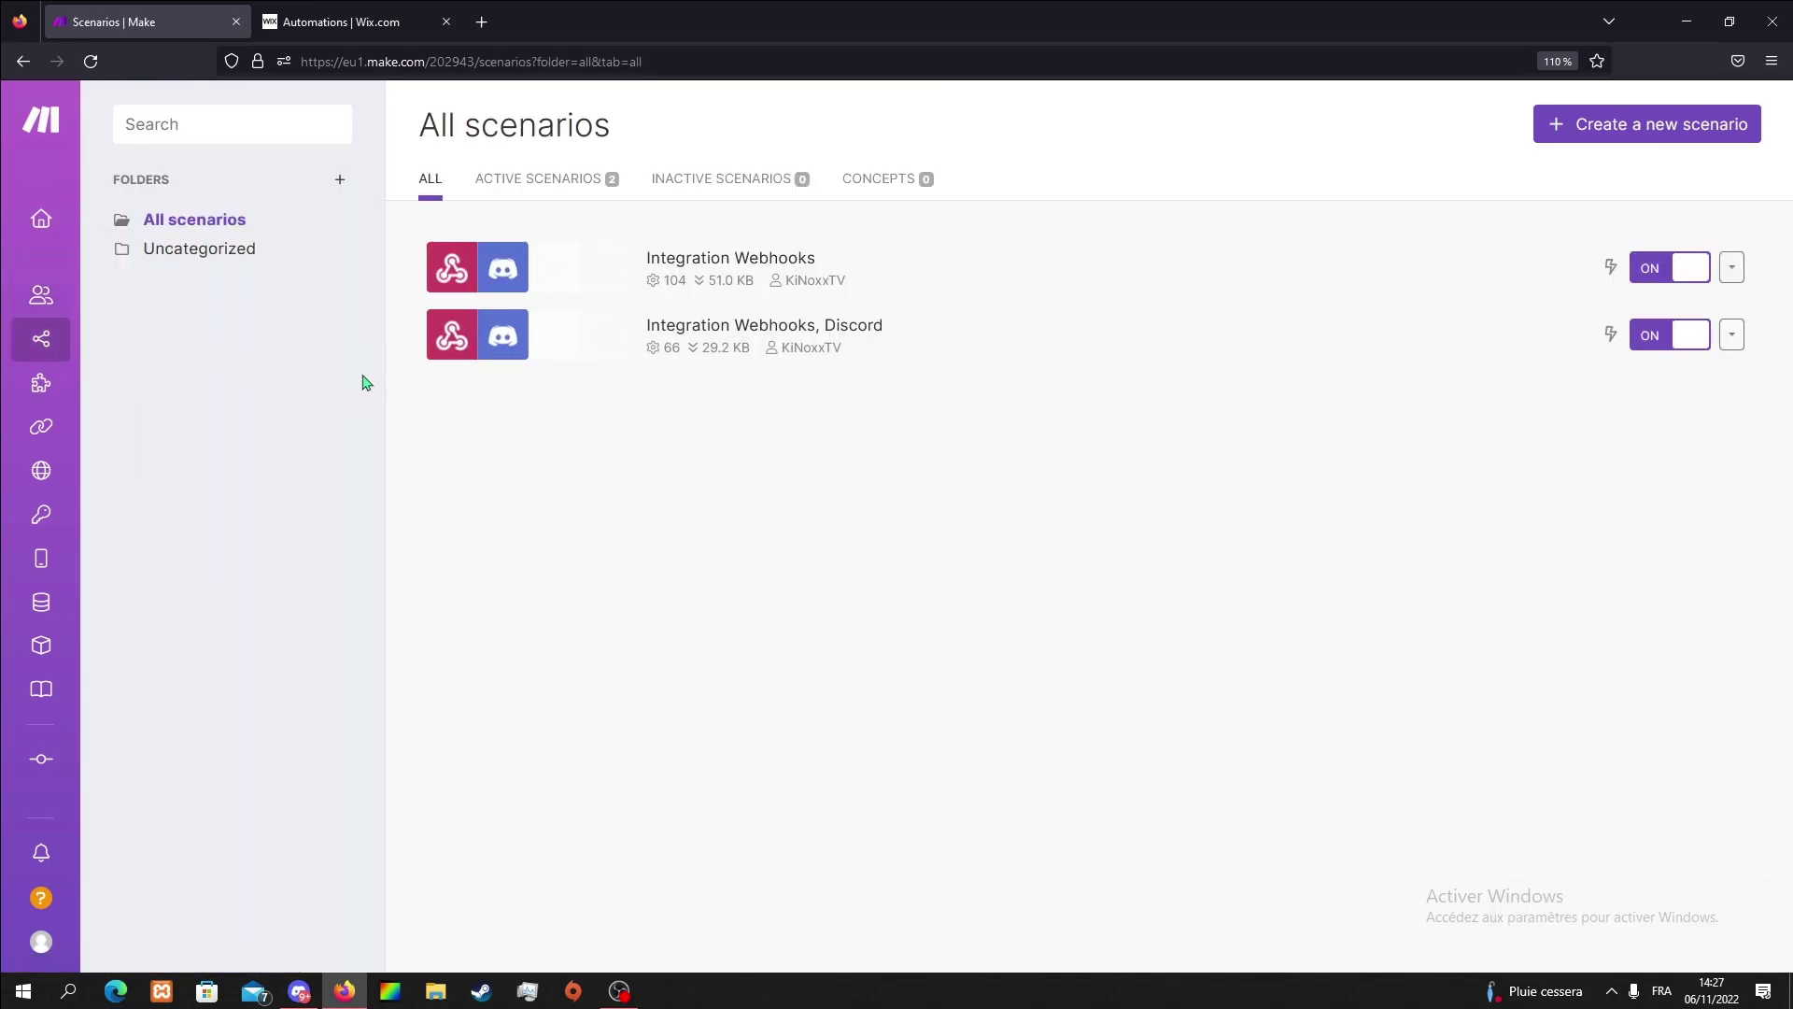
click(1617, 131)
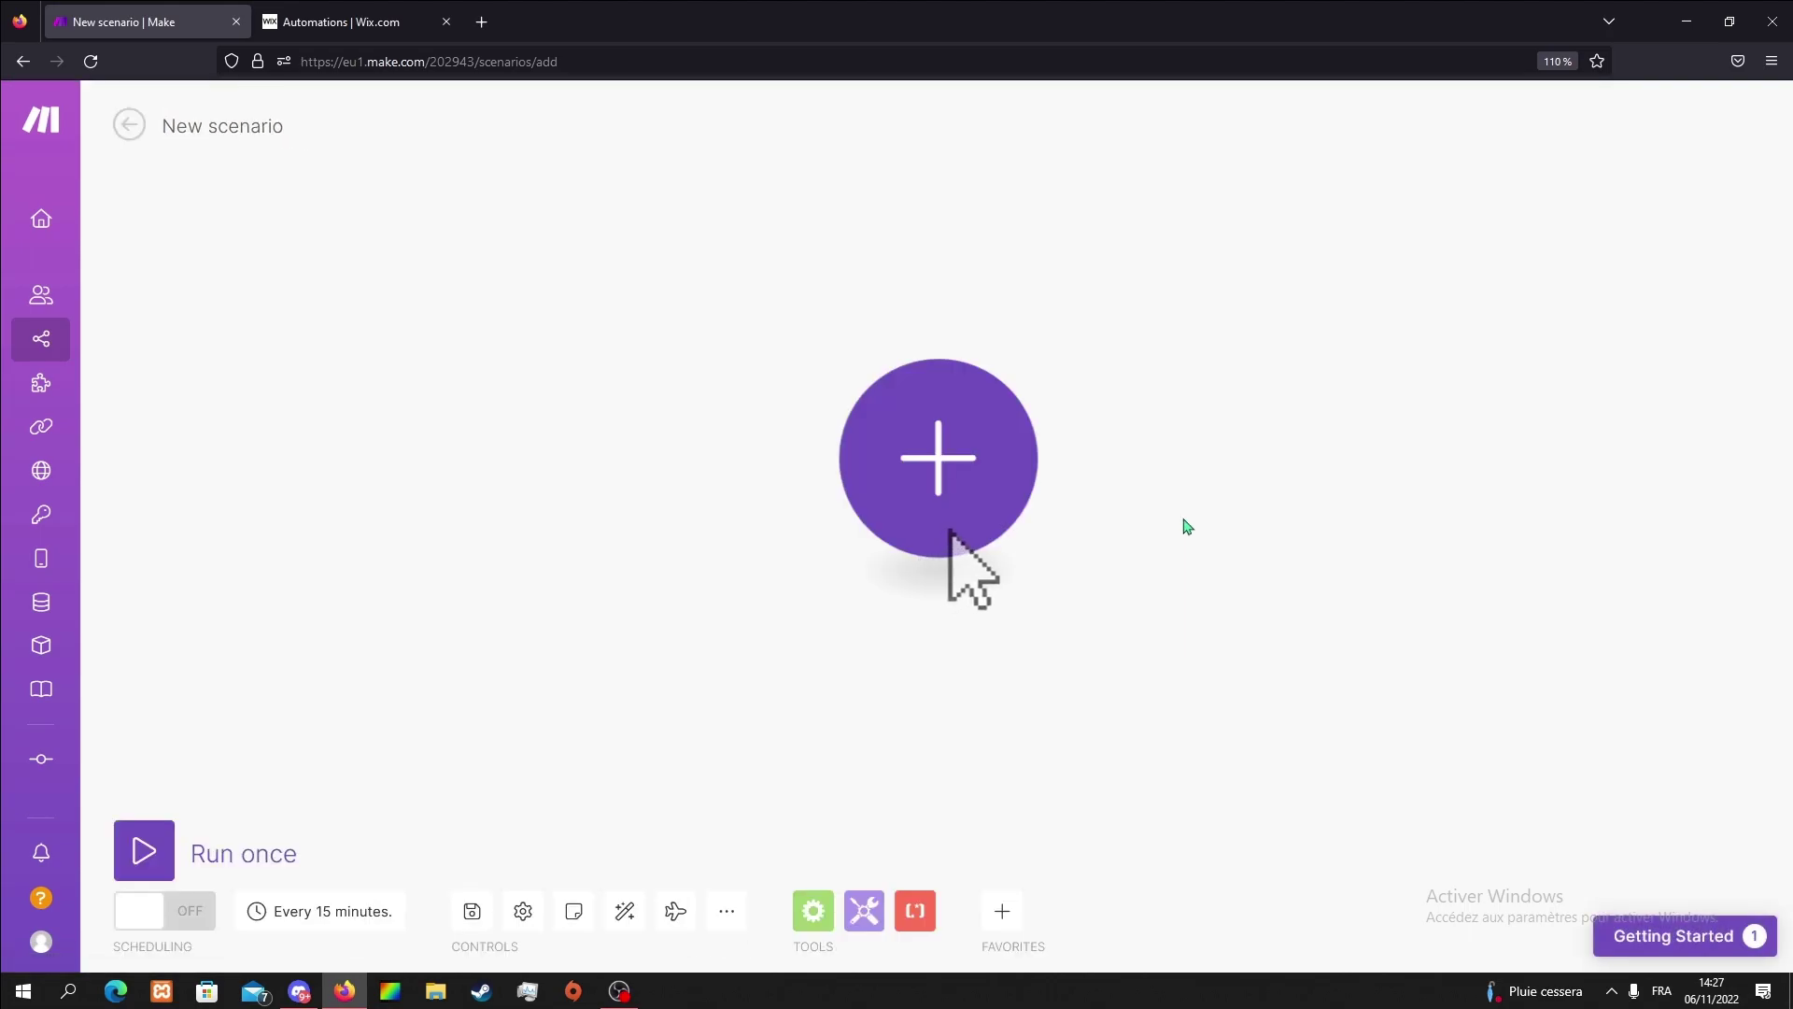
Add a Webhooks module with the Custom webhook trigger as the scenario's first module
click(1013, 500)
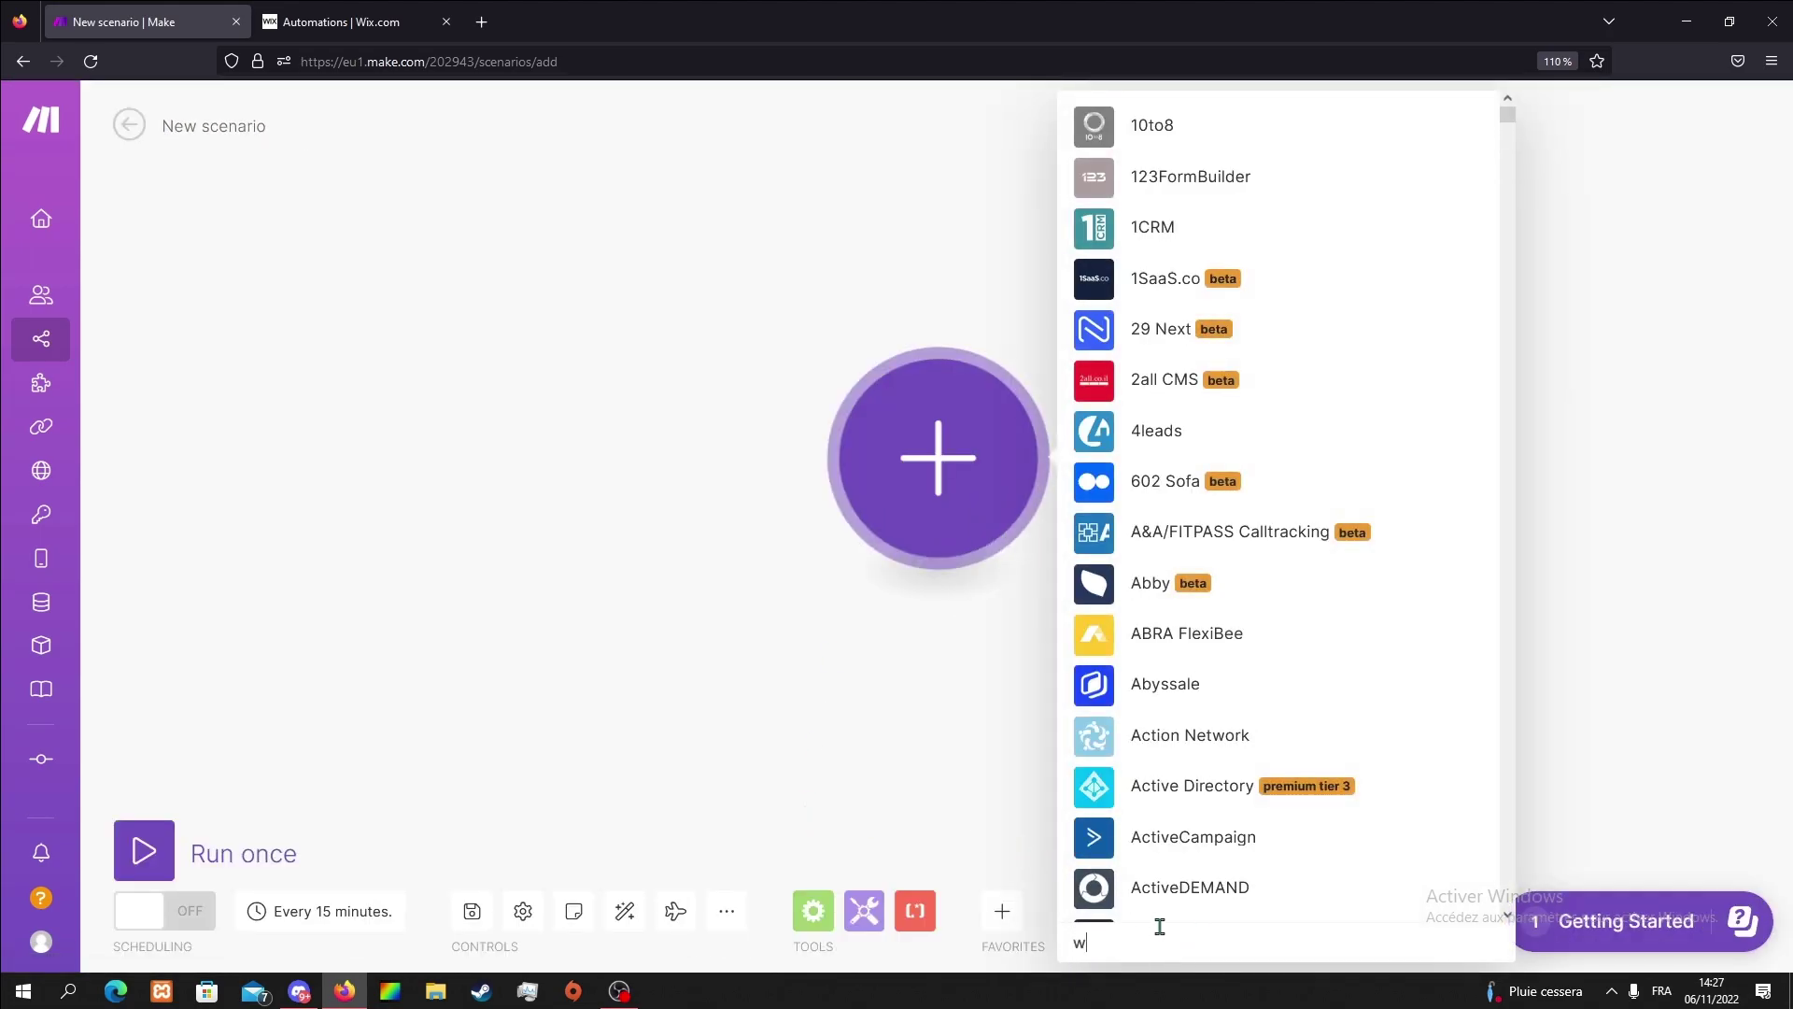
text(webhooks)
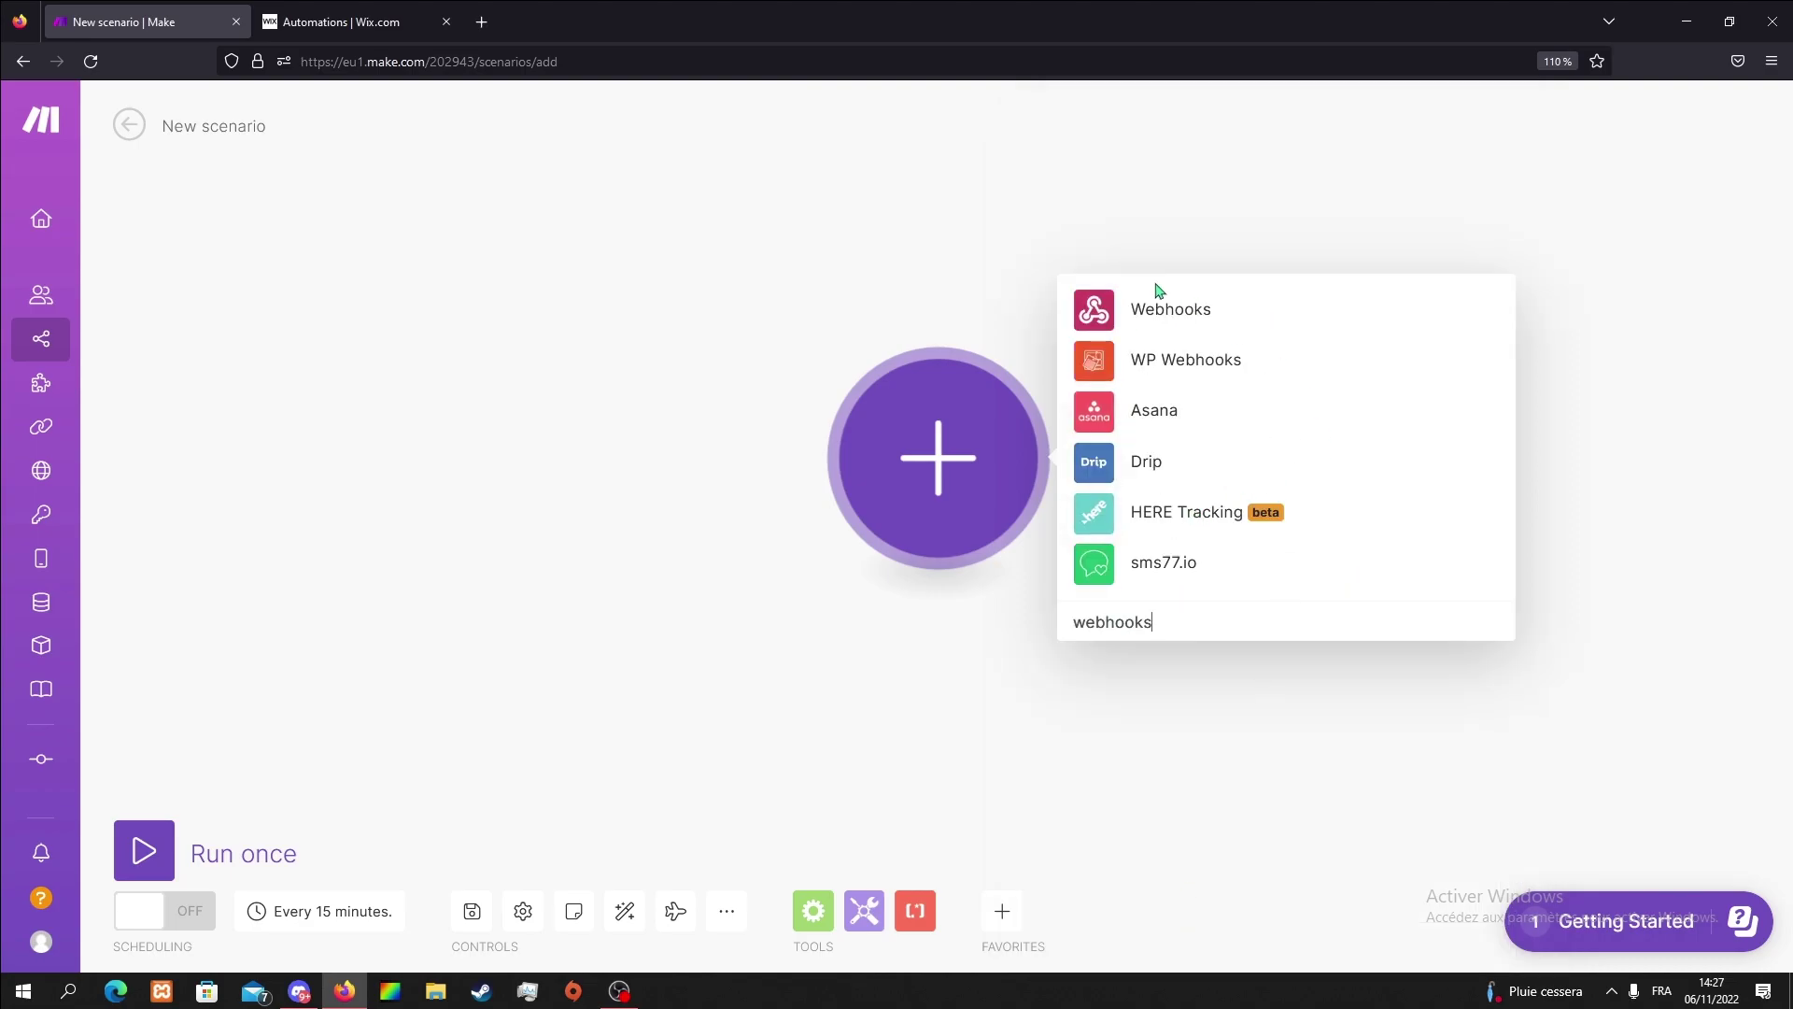
click(1175, 315)
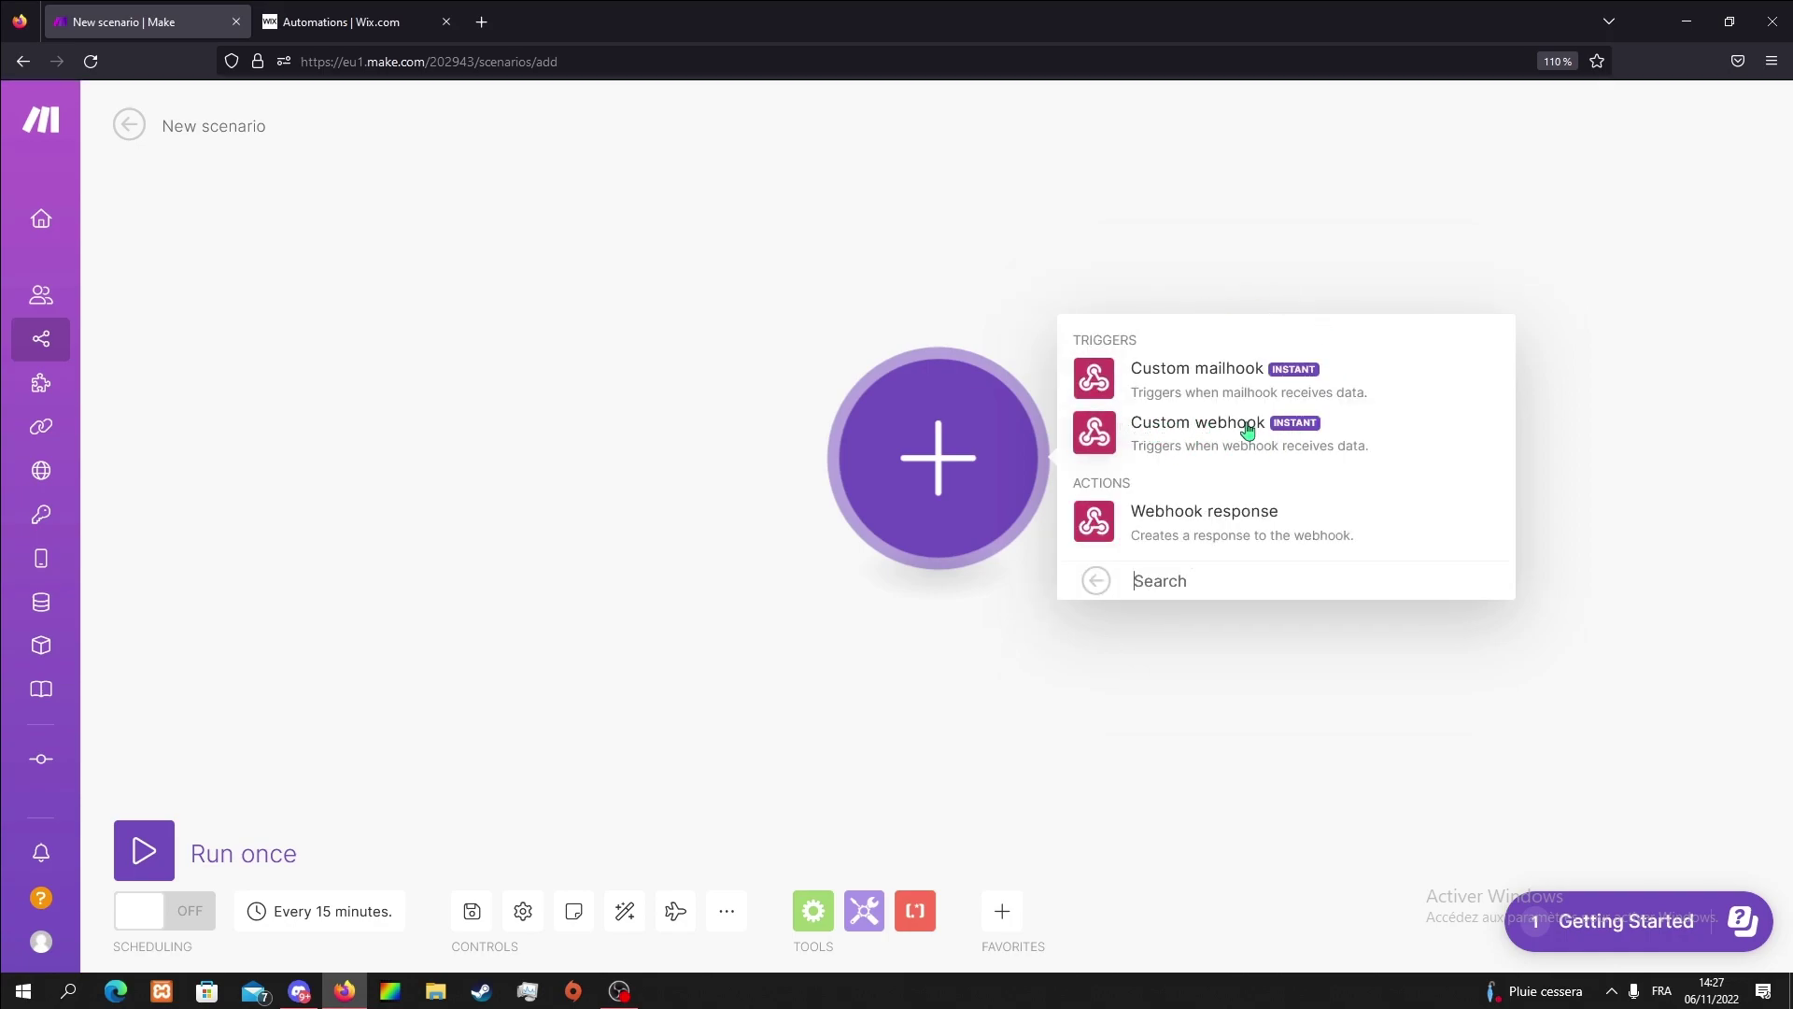
click(1137, 443)
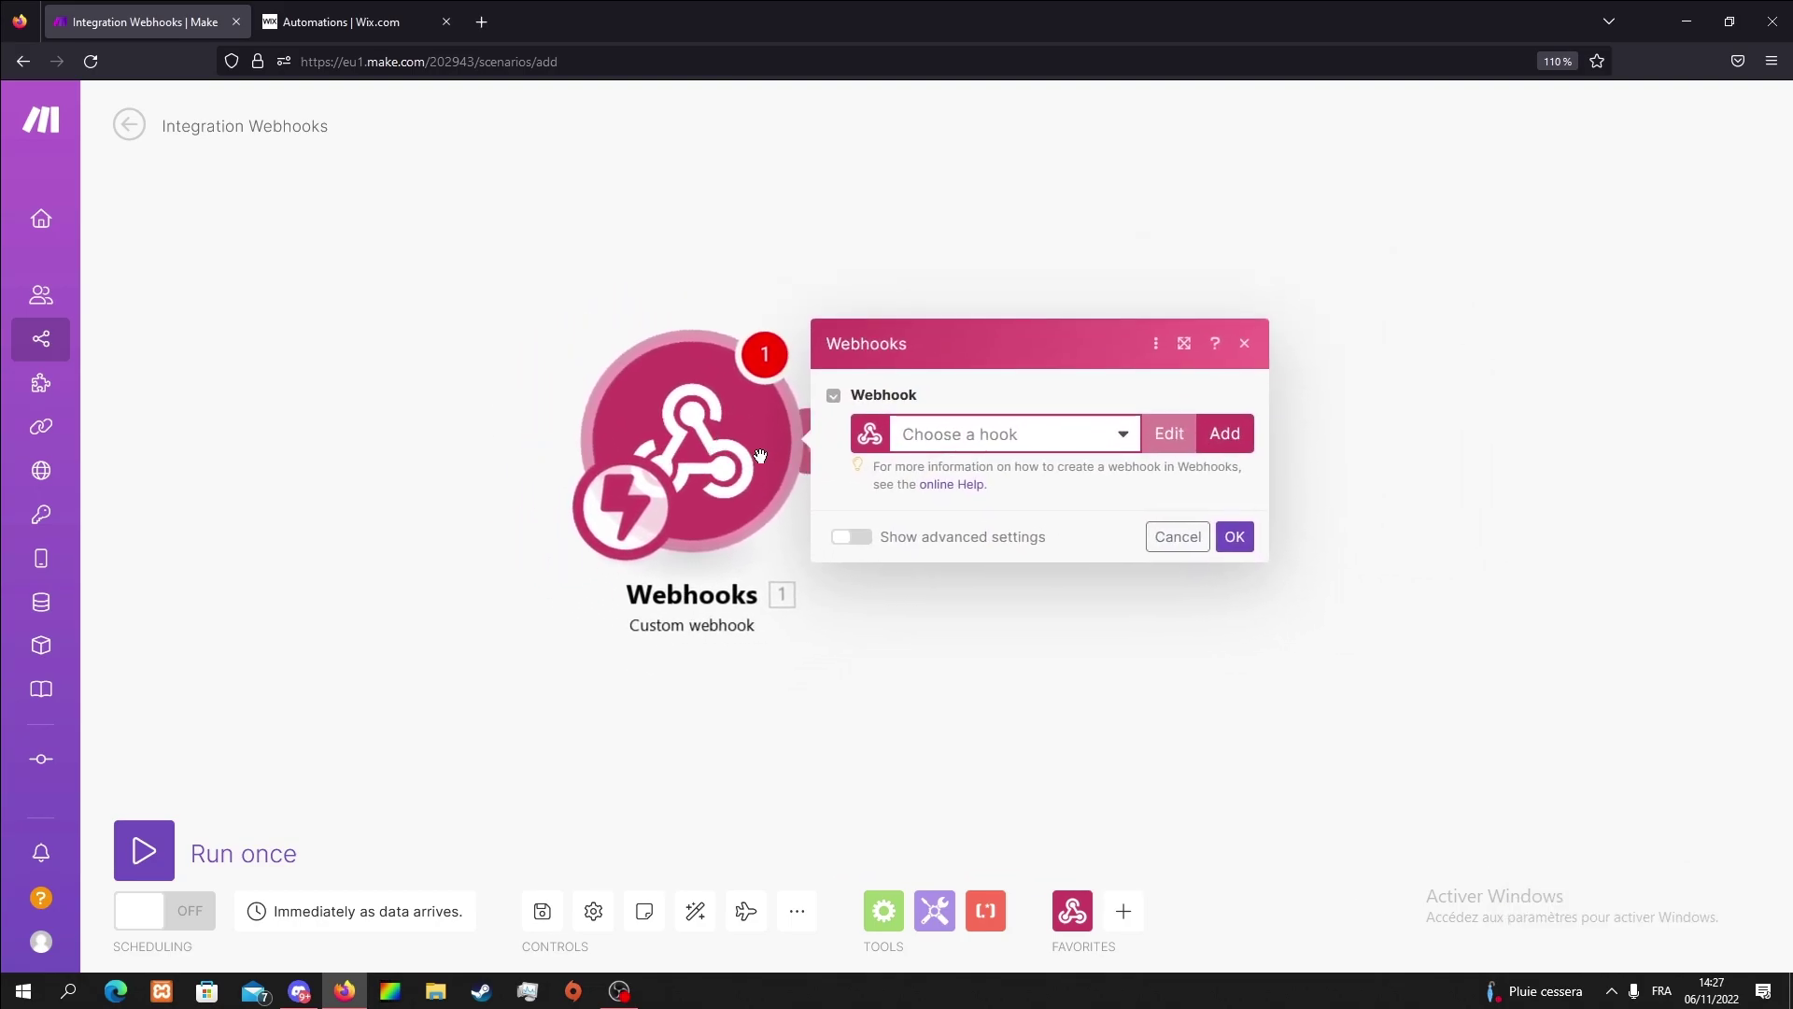
Create and save a webhook named commande for the module, and display the available hooks
click(1237, 447)
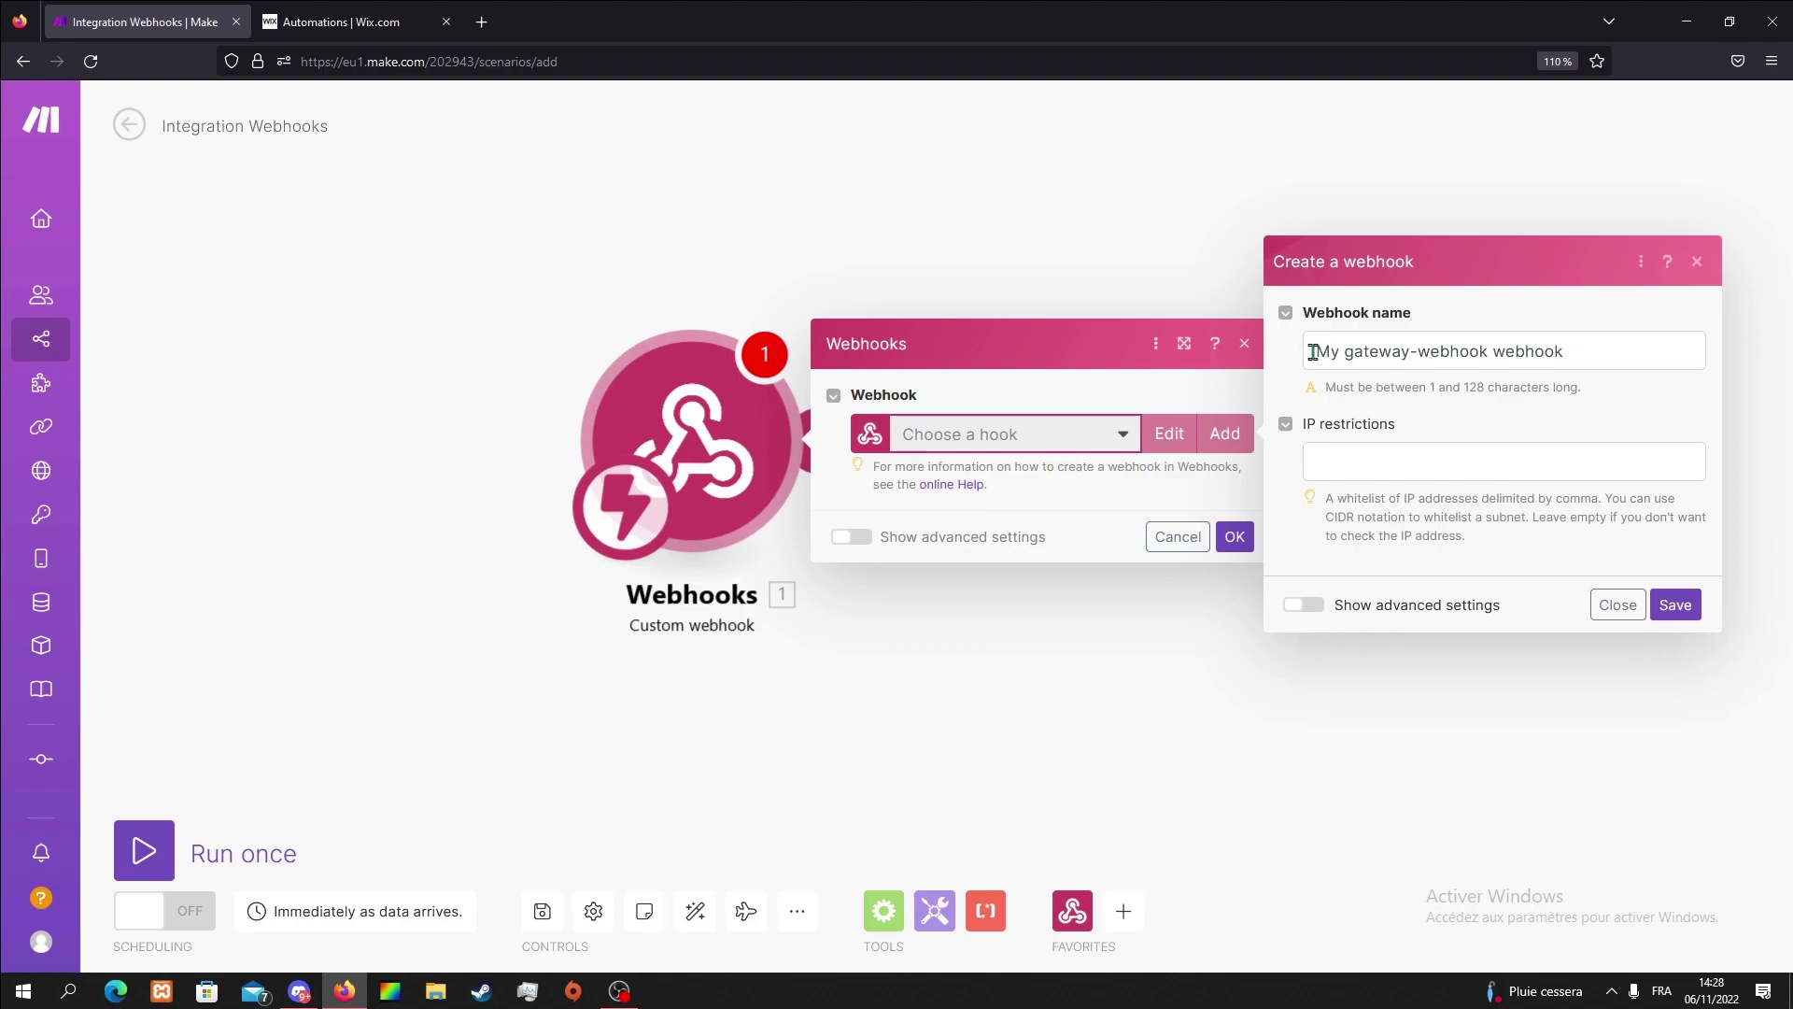
drag(1313, 352, 1596, 346)
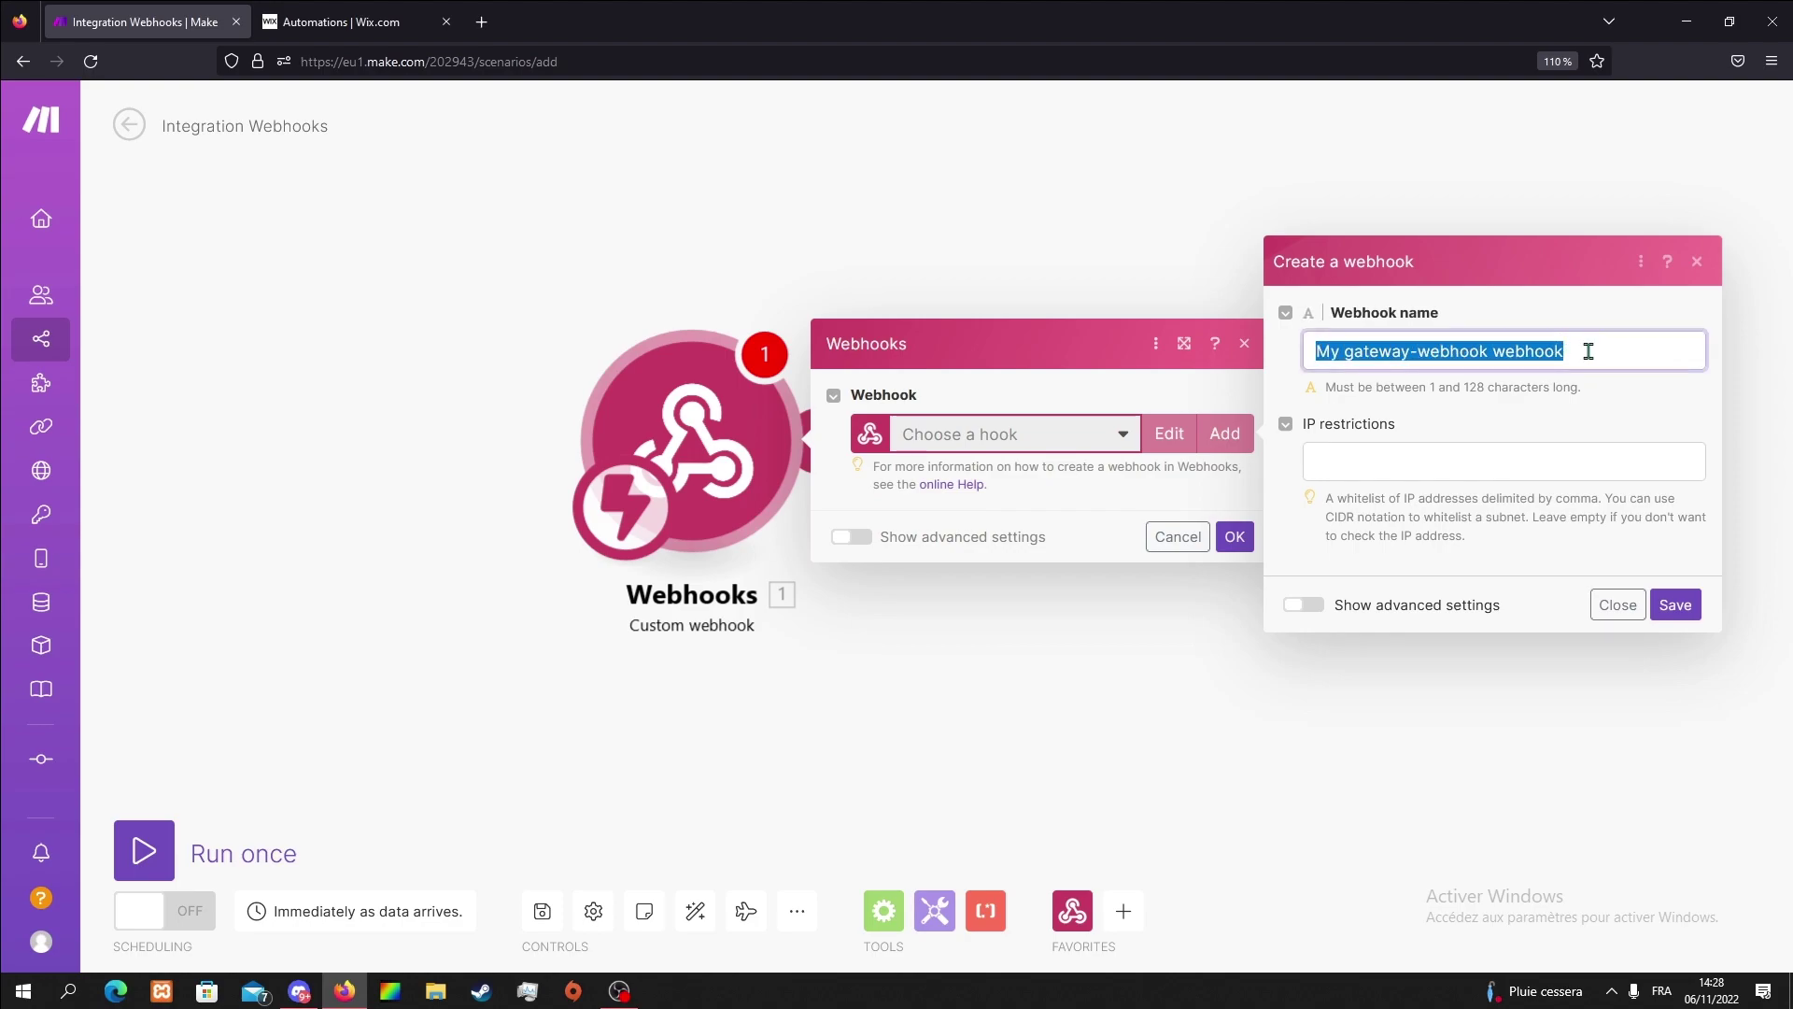
click(1675, 605)
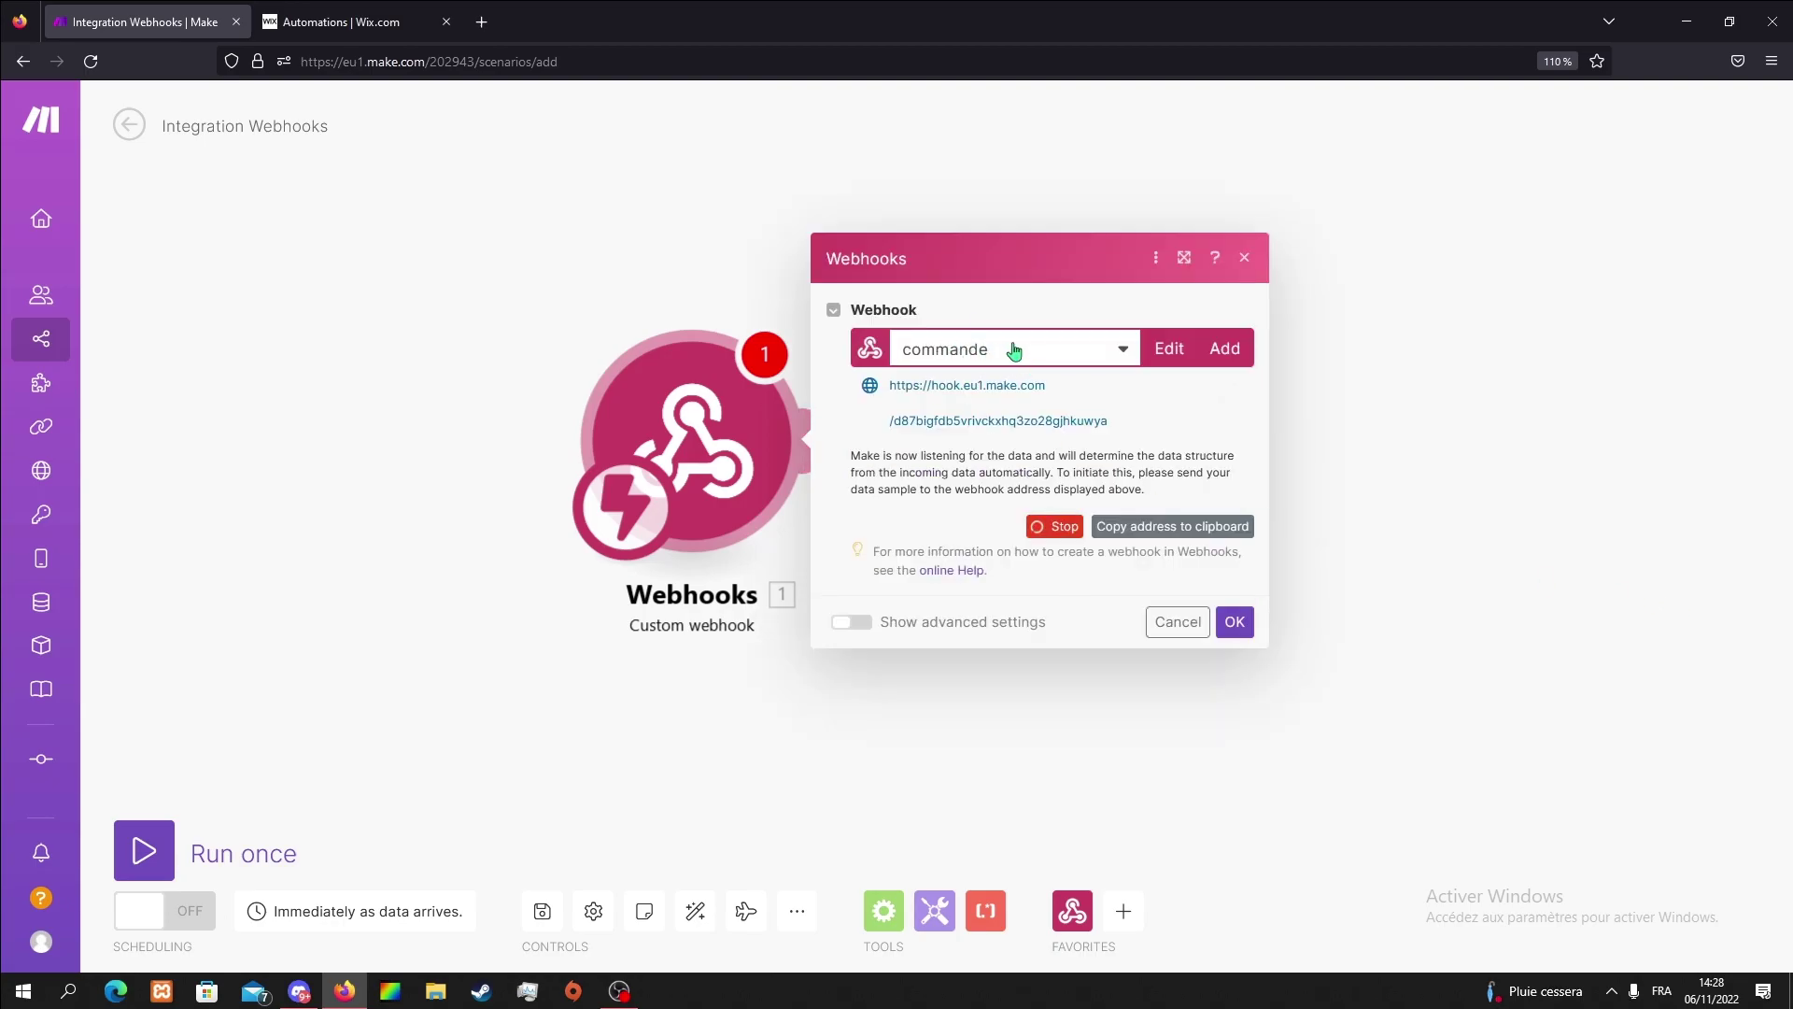
click(1108, 350)
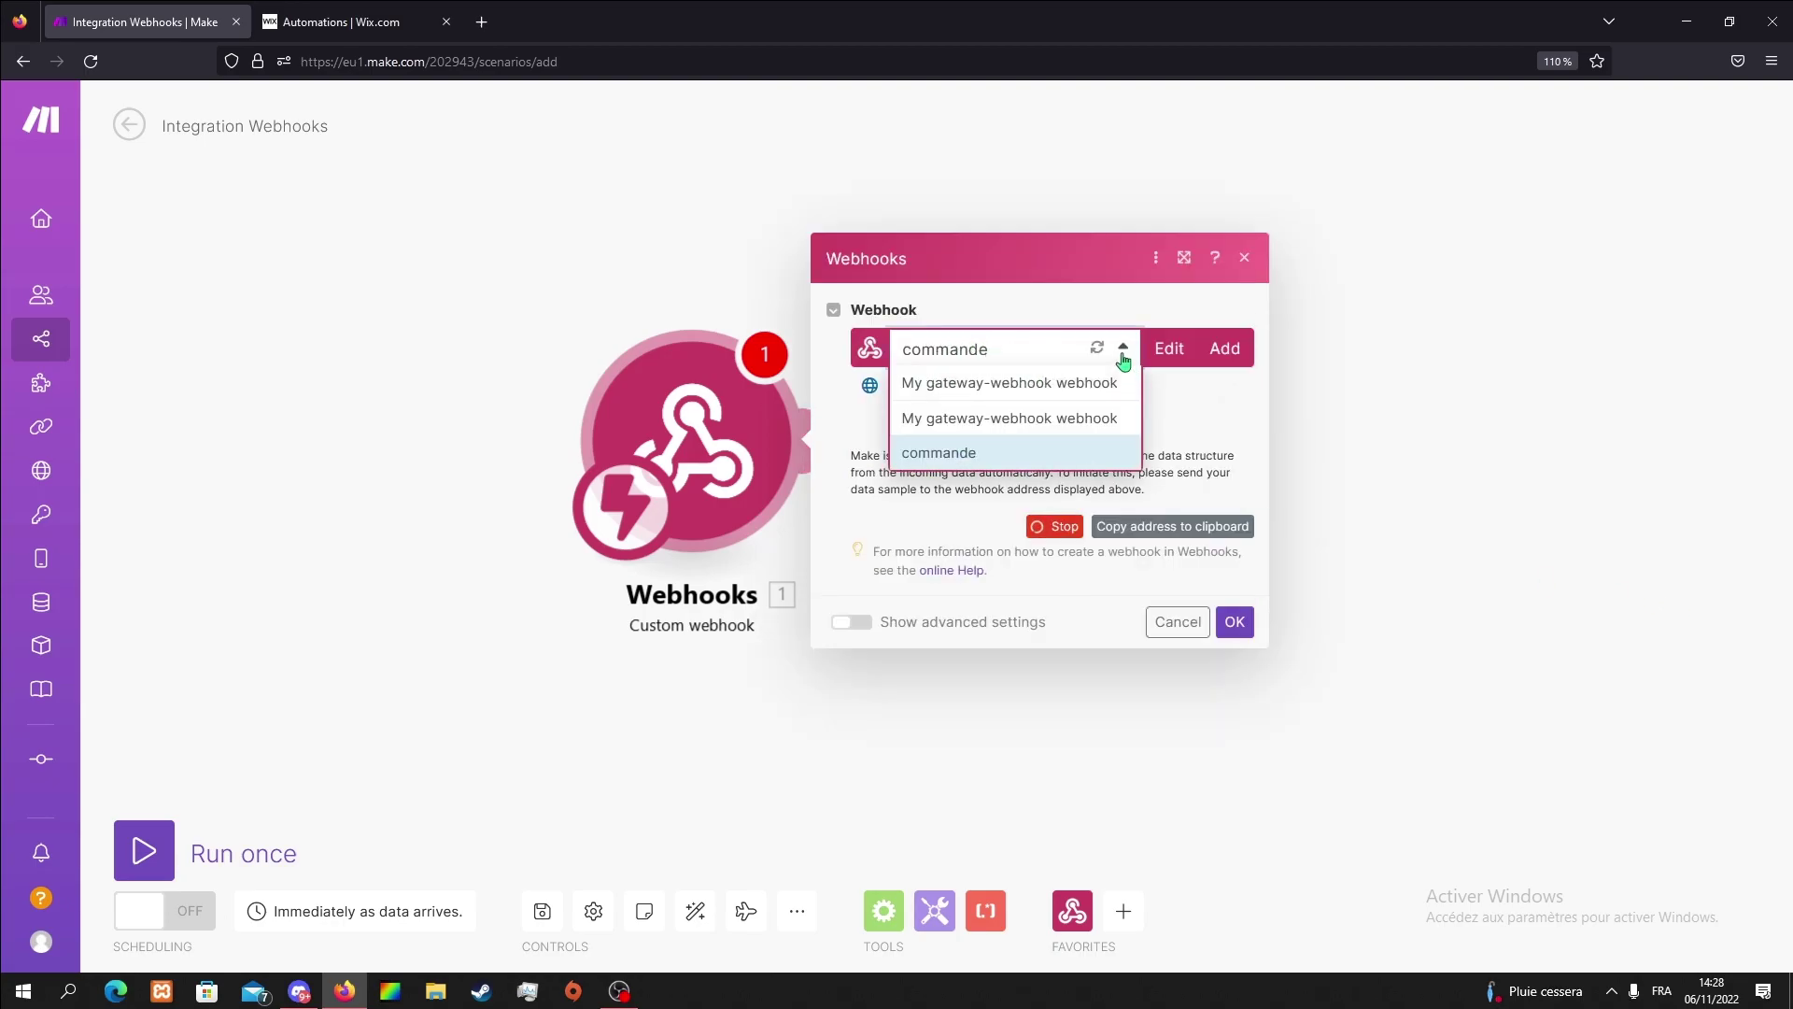
Select the commande webhook for the module and open the live site's Commande/Réservation page from the Wix dashboard
click(1009, 451)
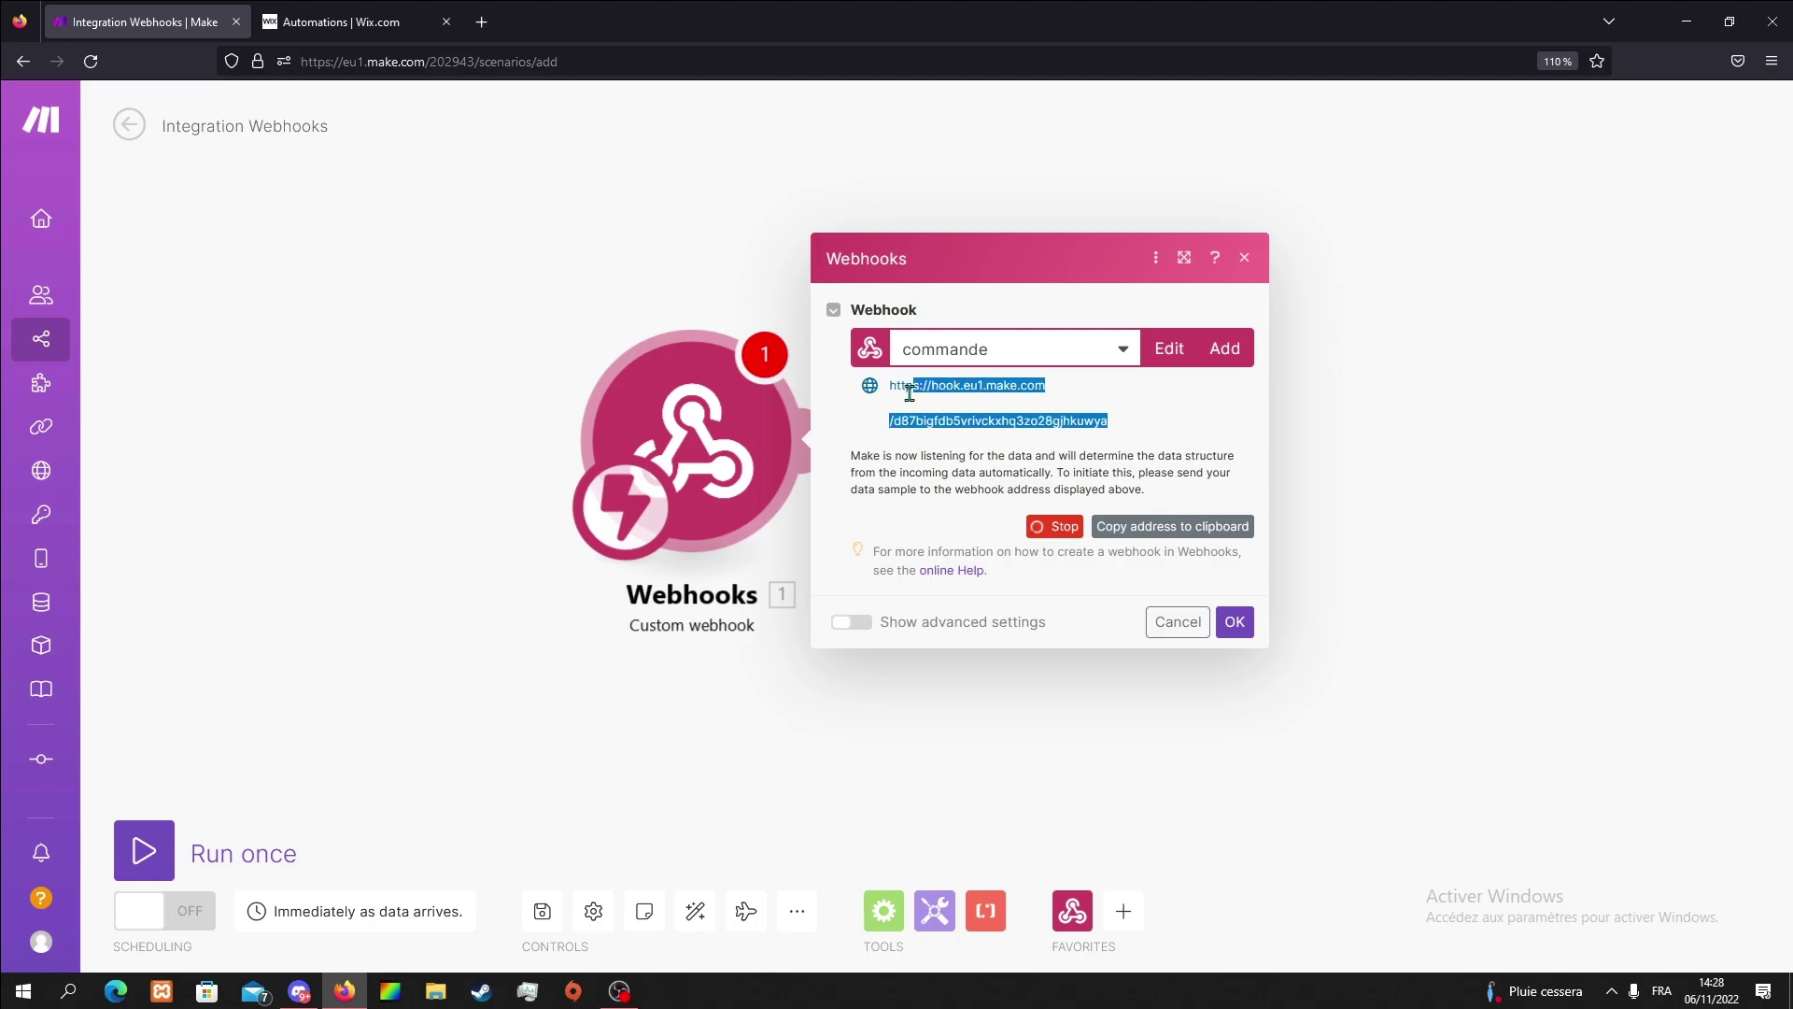
click(370, 28)
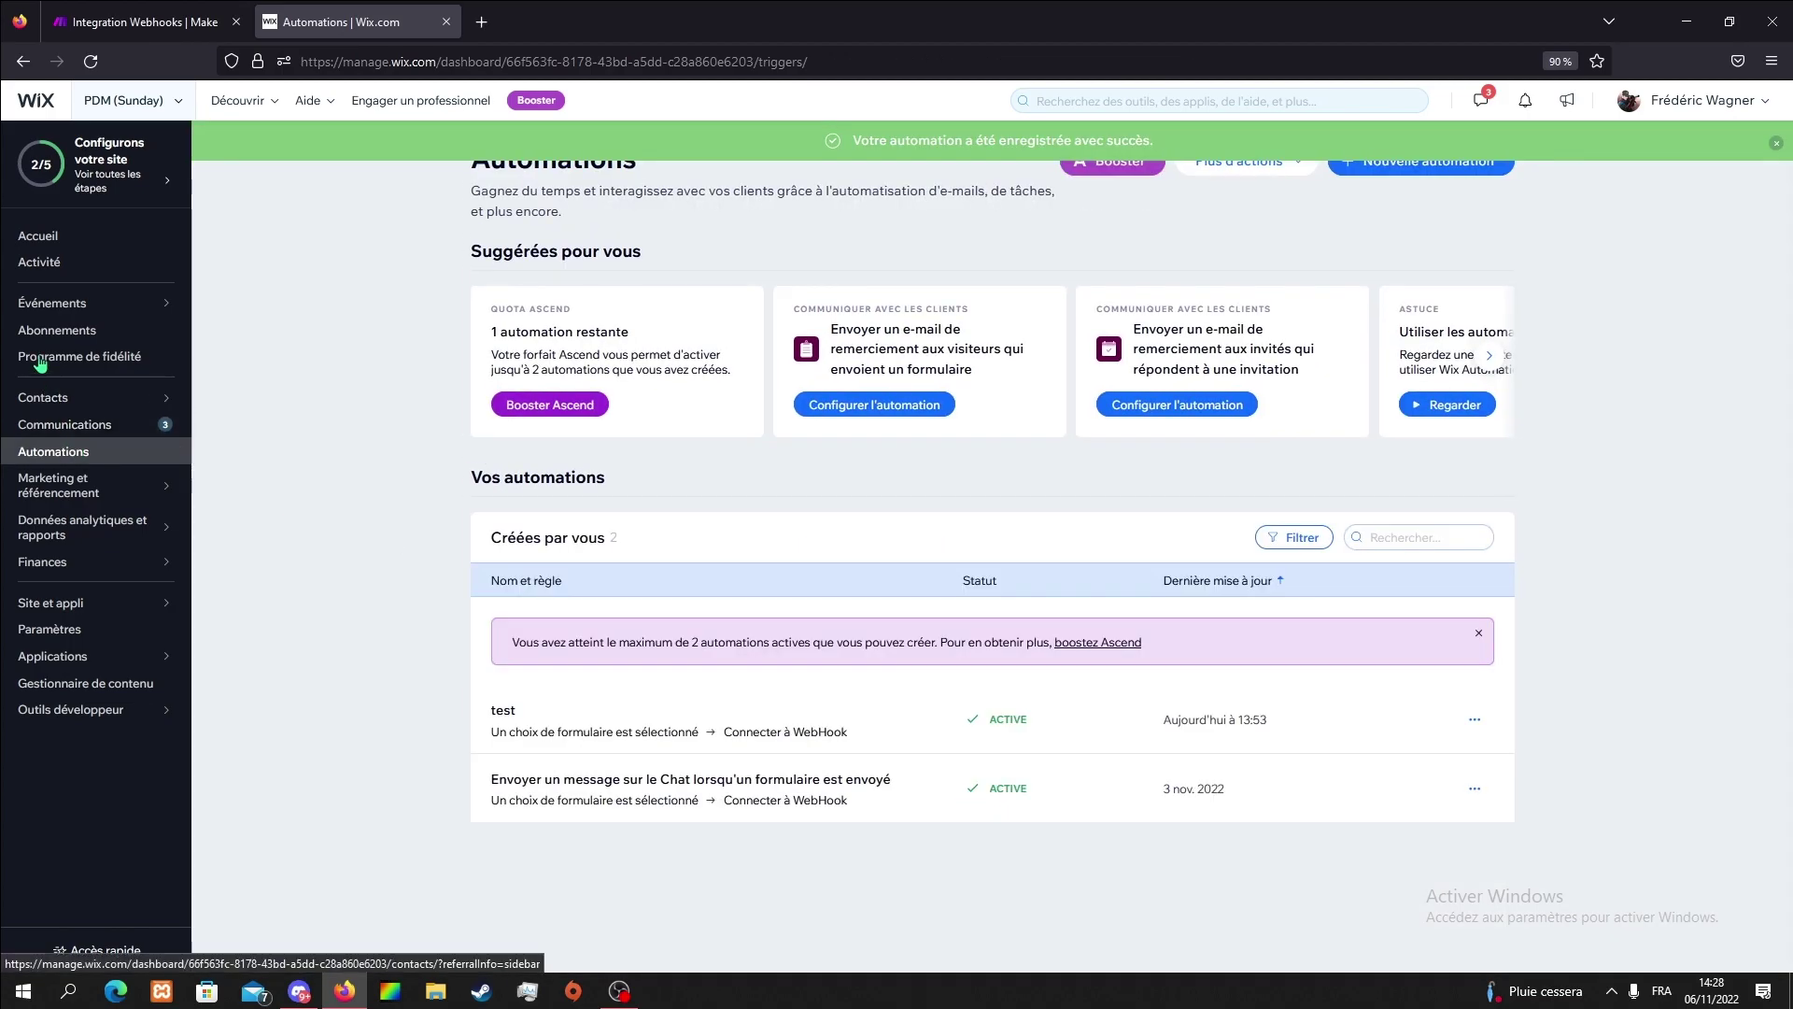
click(56, 241)
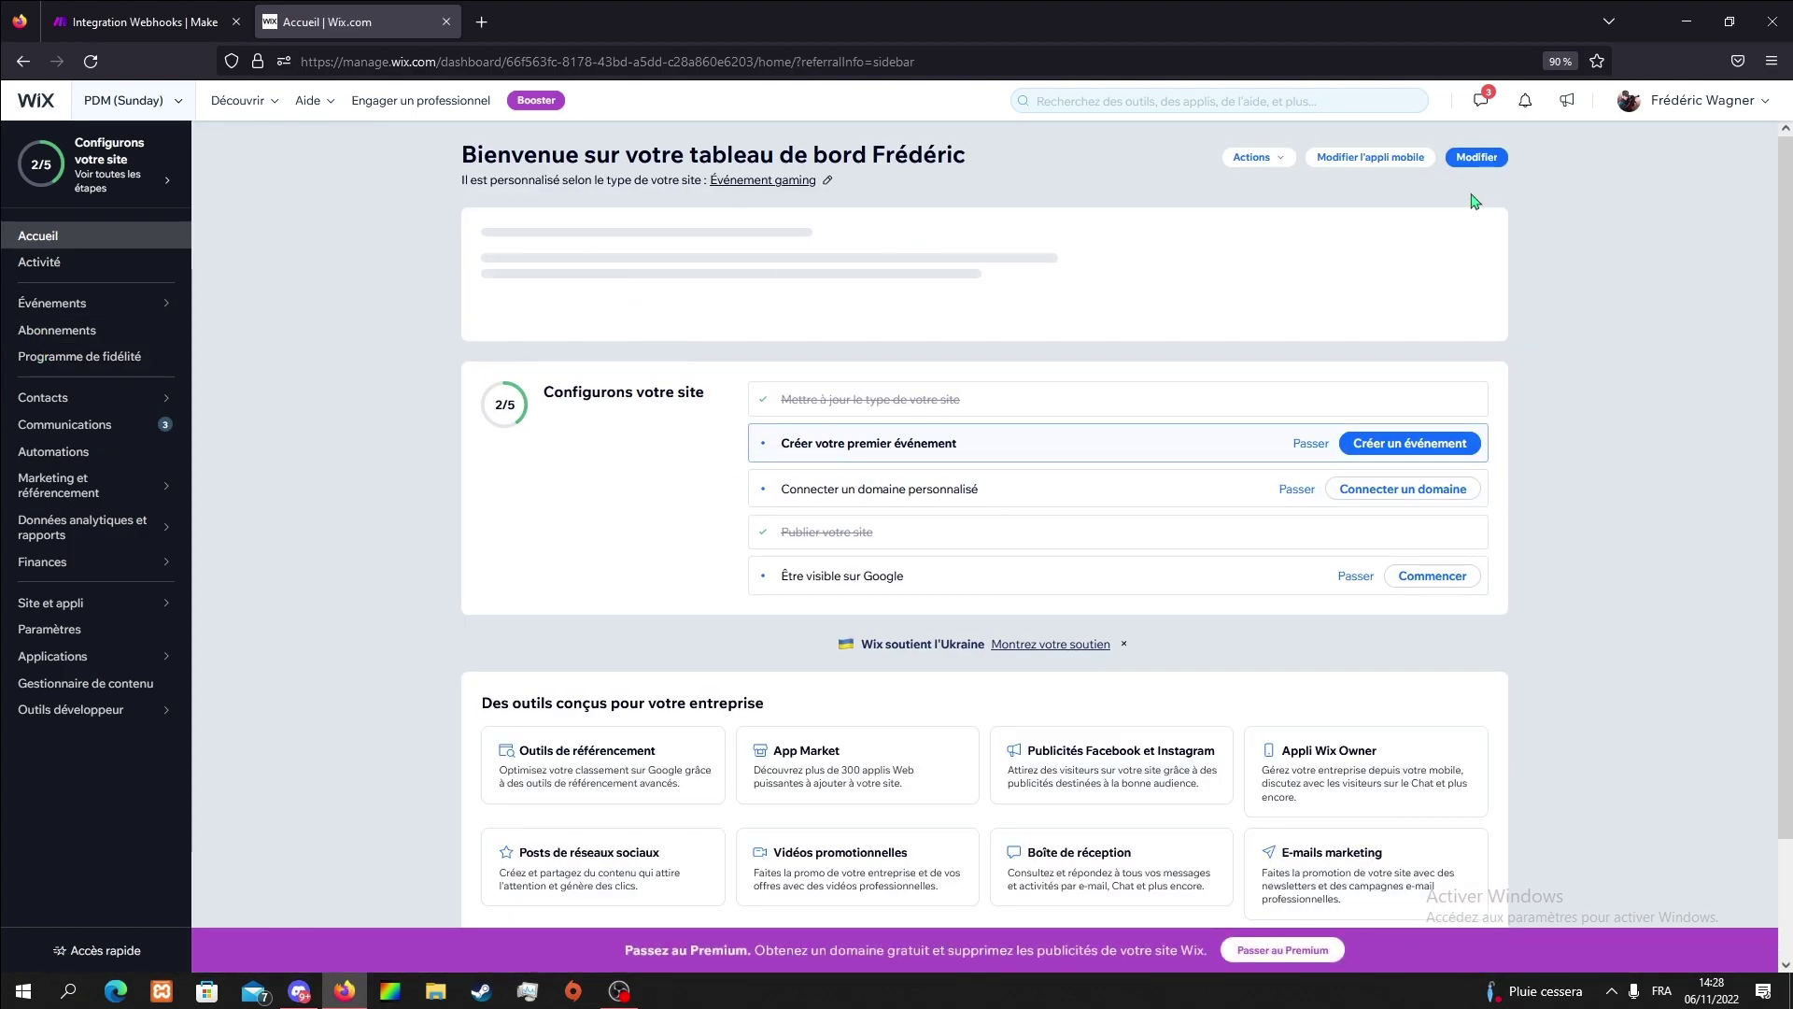
click(1256, 157)
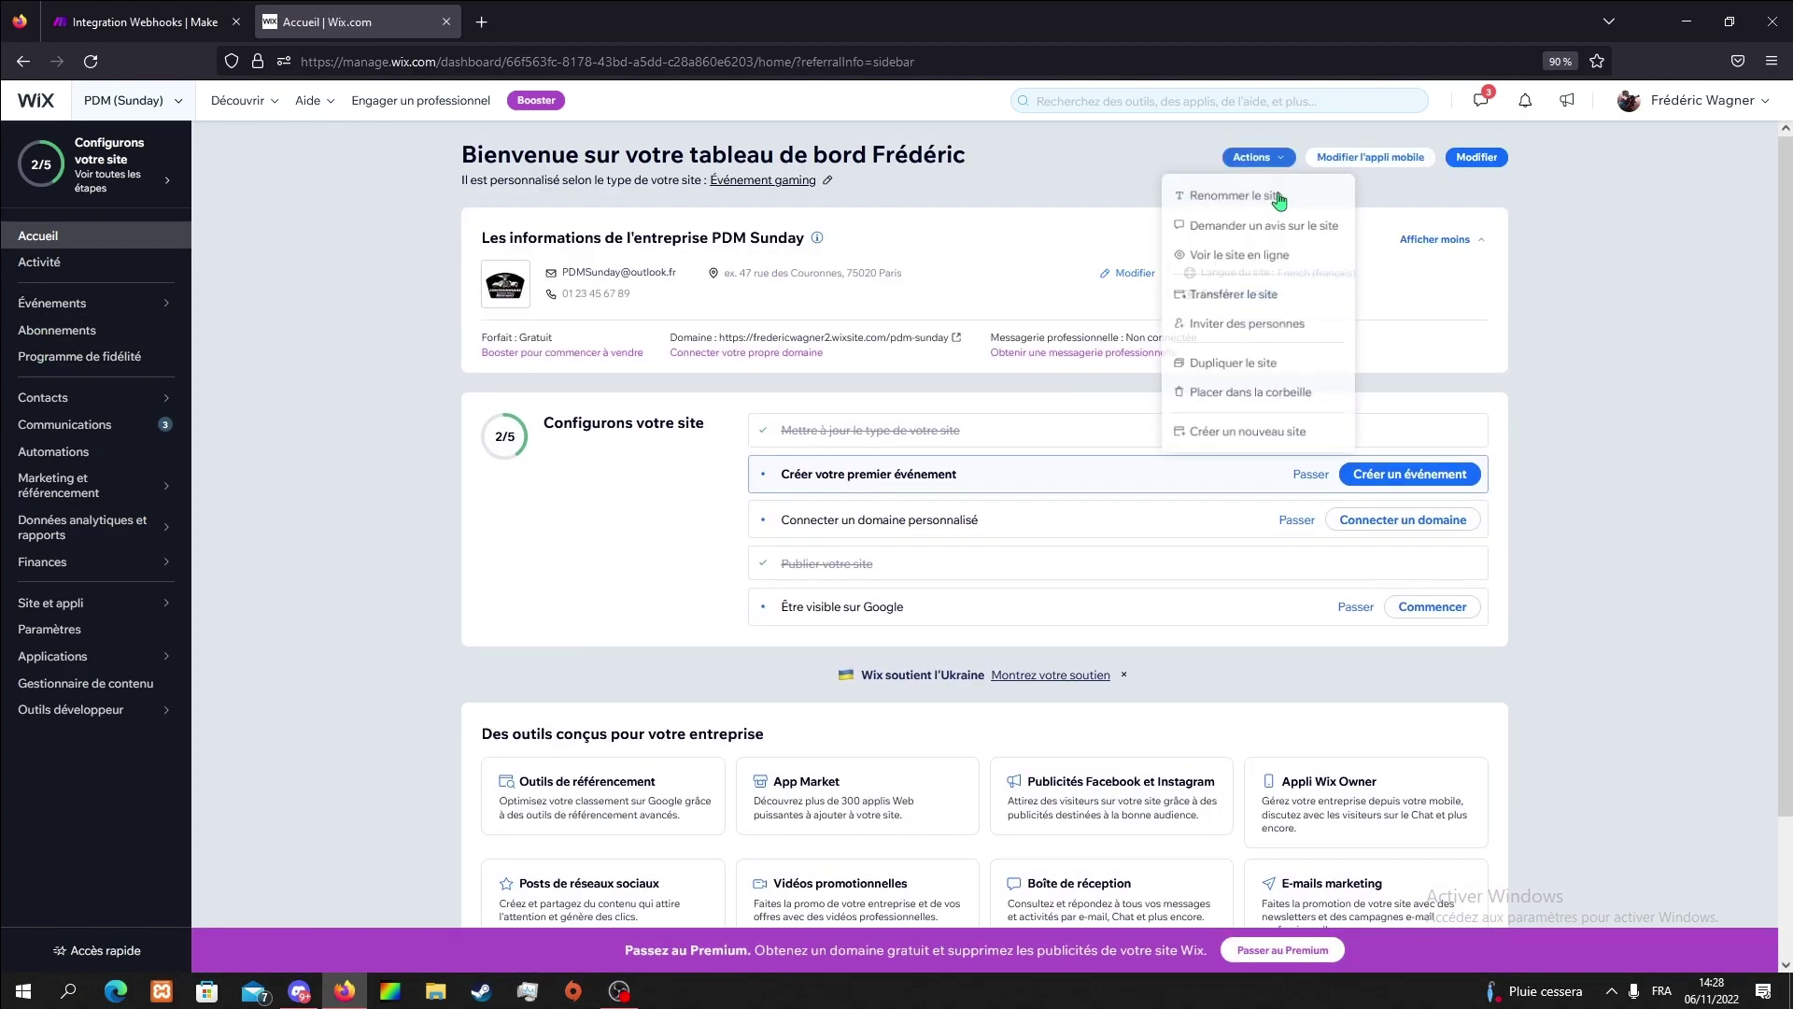
click(1261, 256)
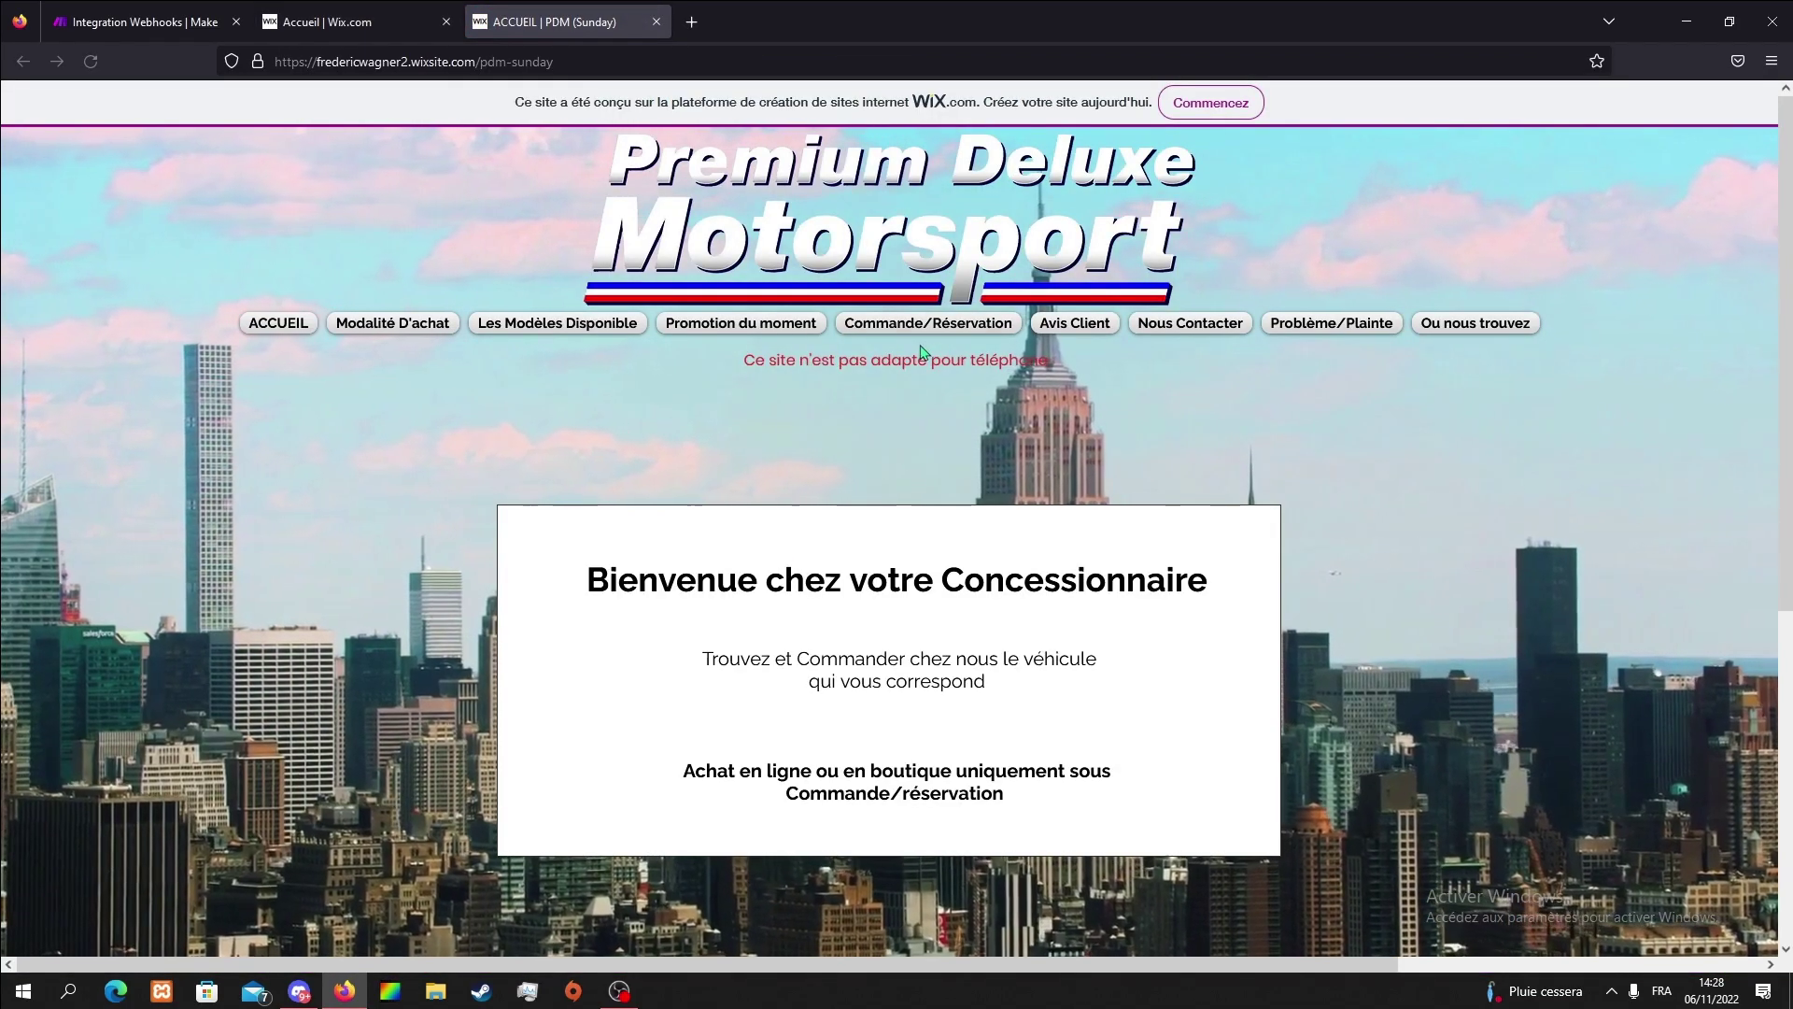
click(926, 324)
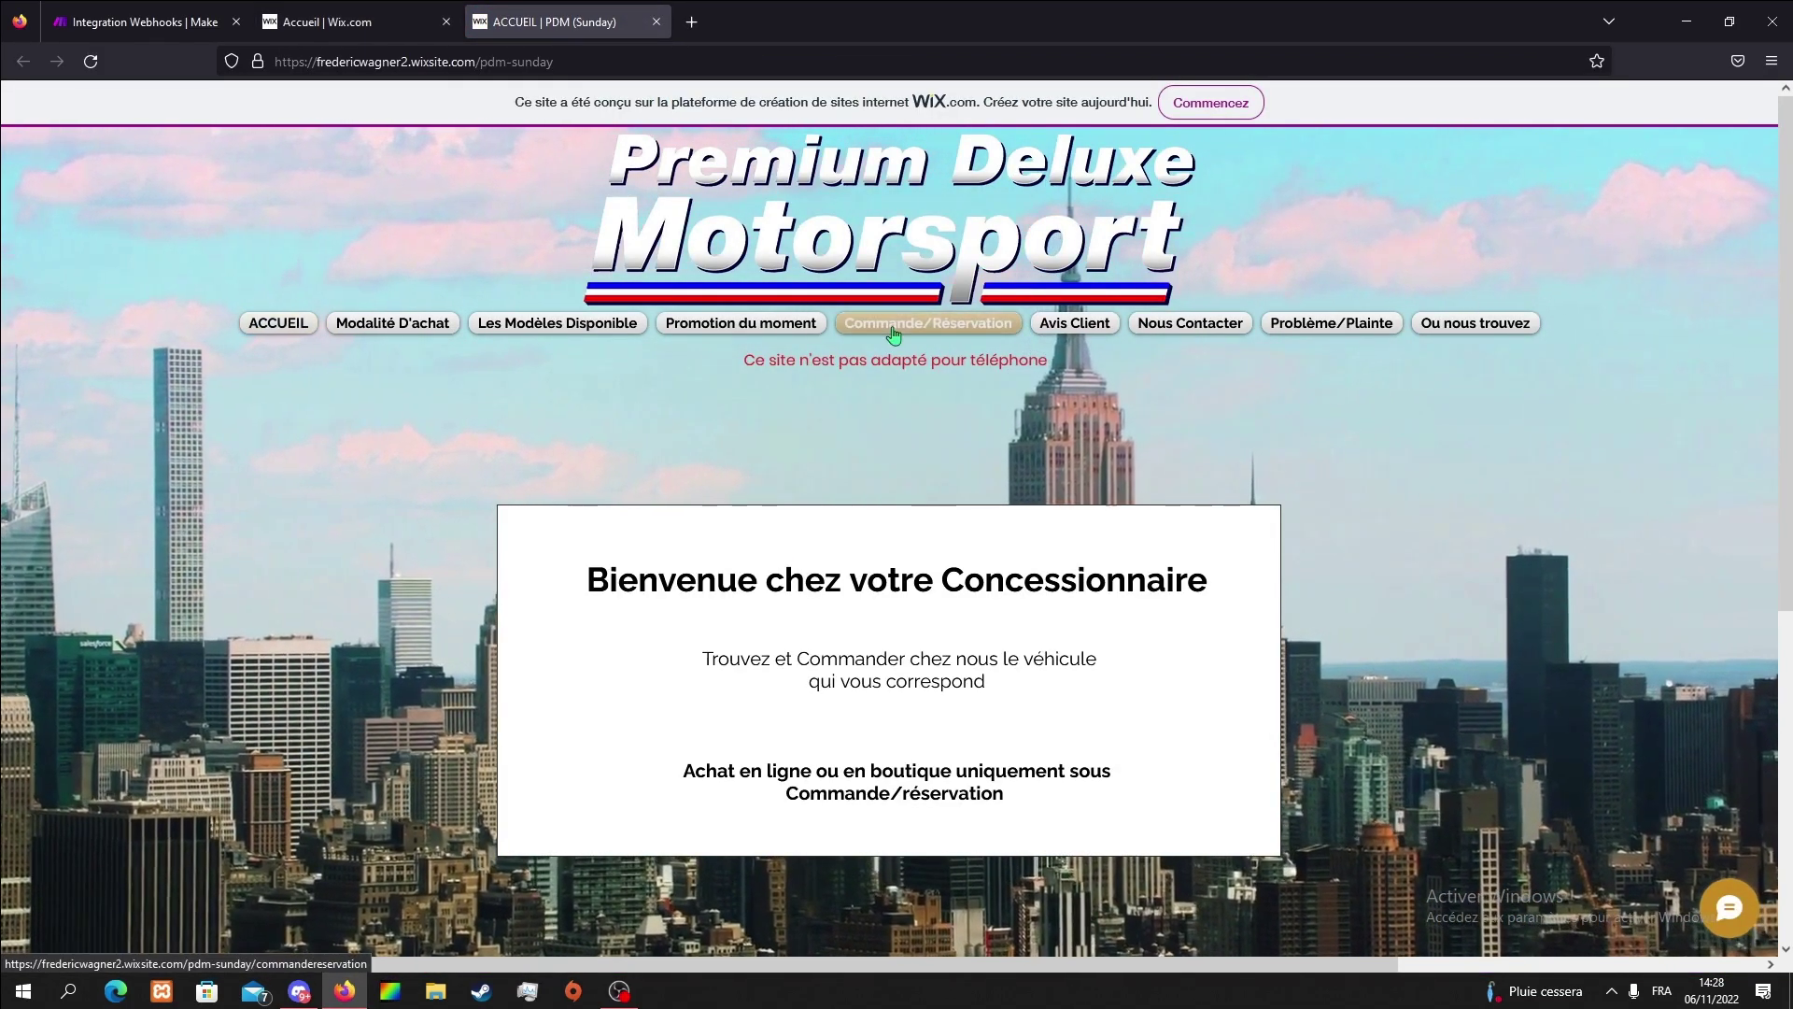
Examine the fields of the online order form, including the reserved vehicle field and the terms checkbox
scroll(749, 711, down, 3)
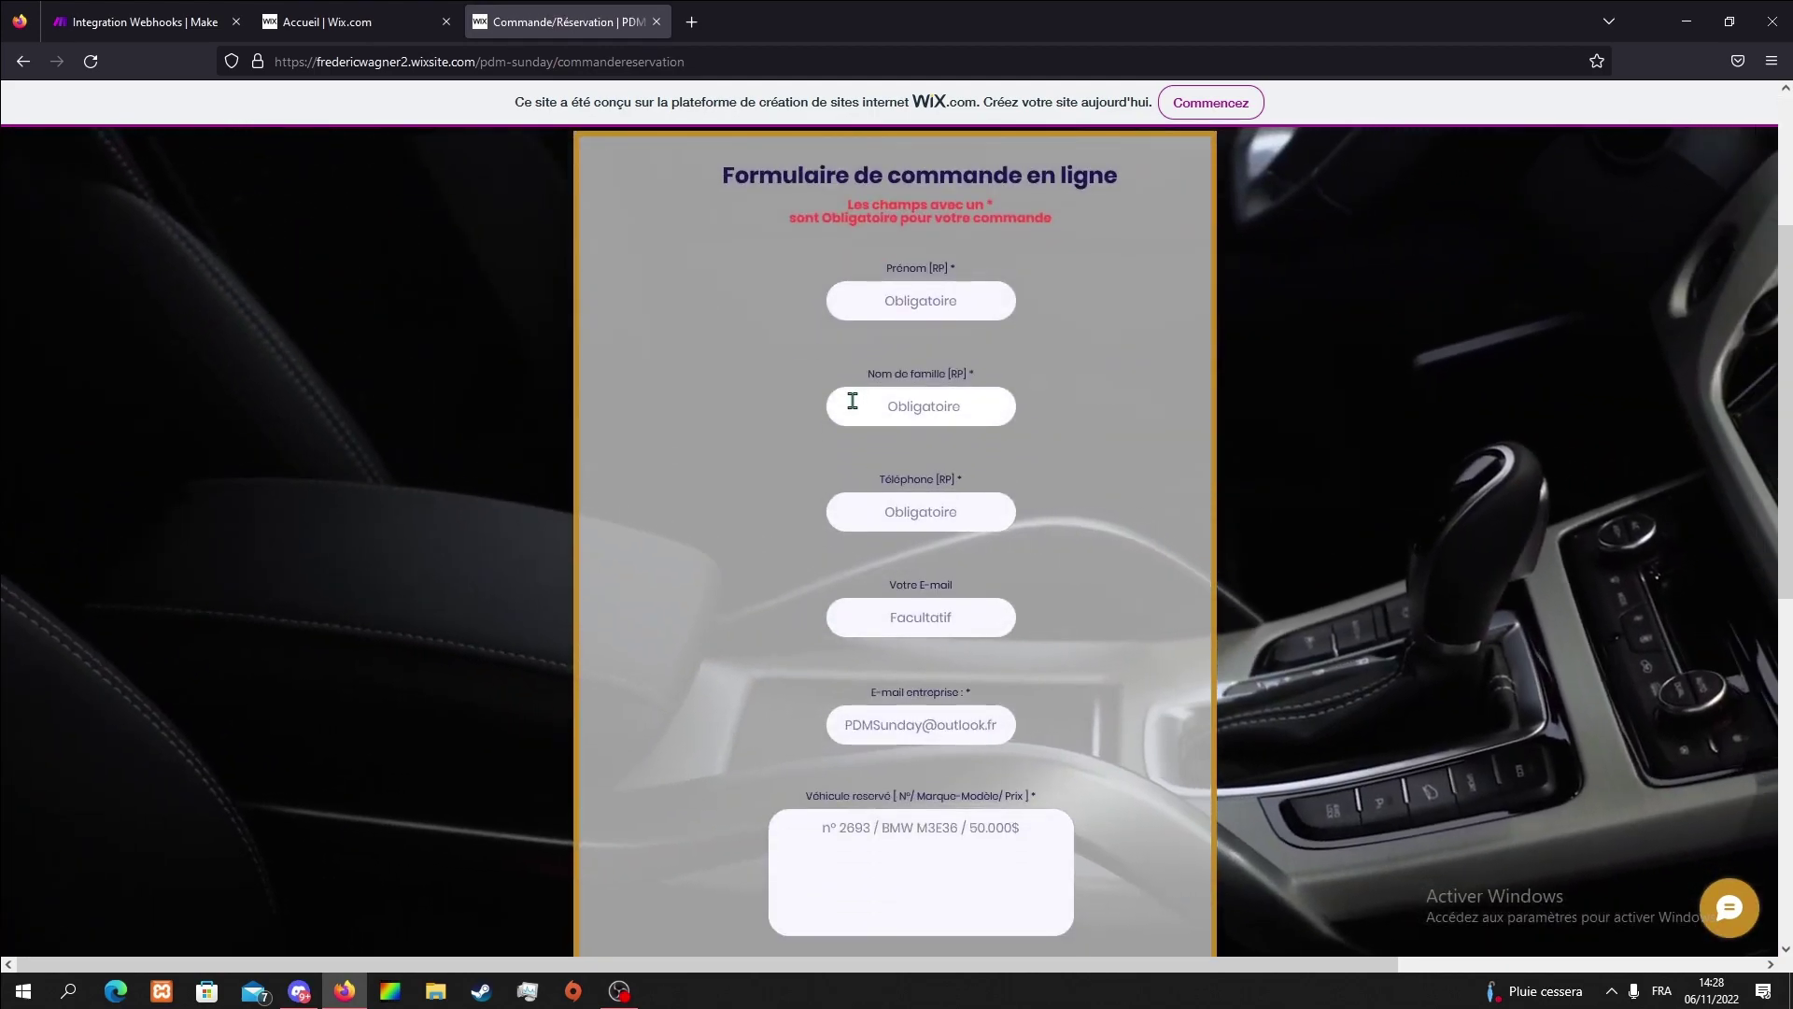
scroll(844, 377, up, 2)
scroll(843, 377, down, 5)
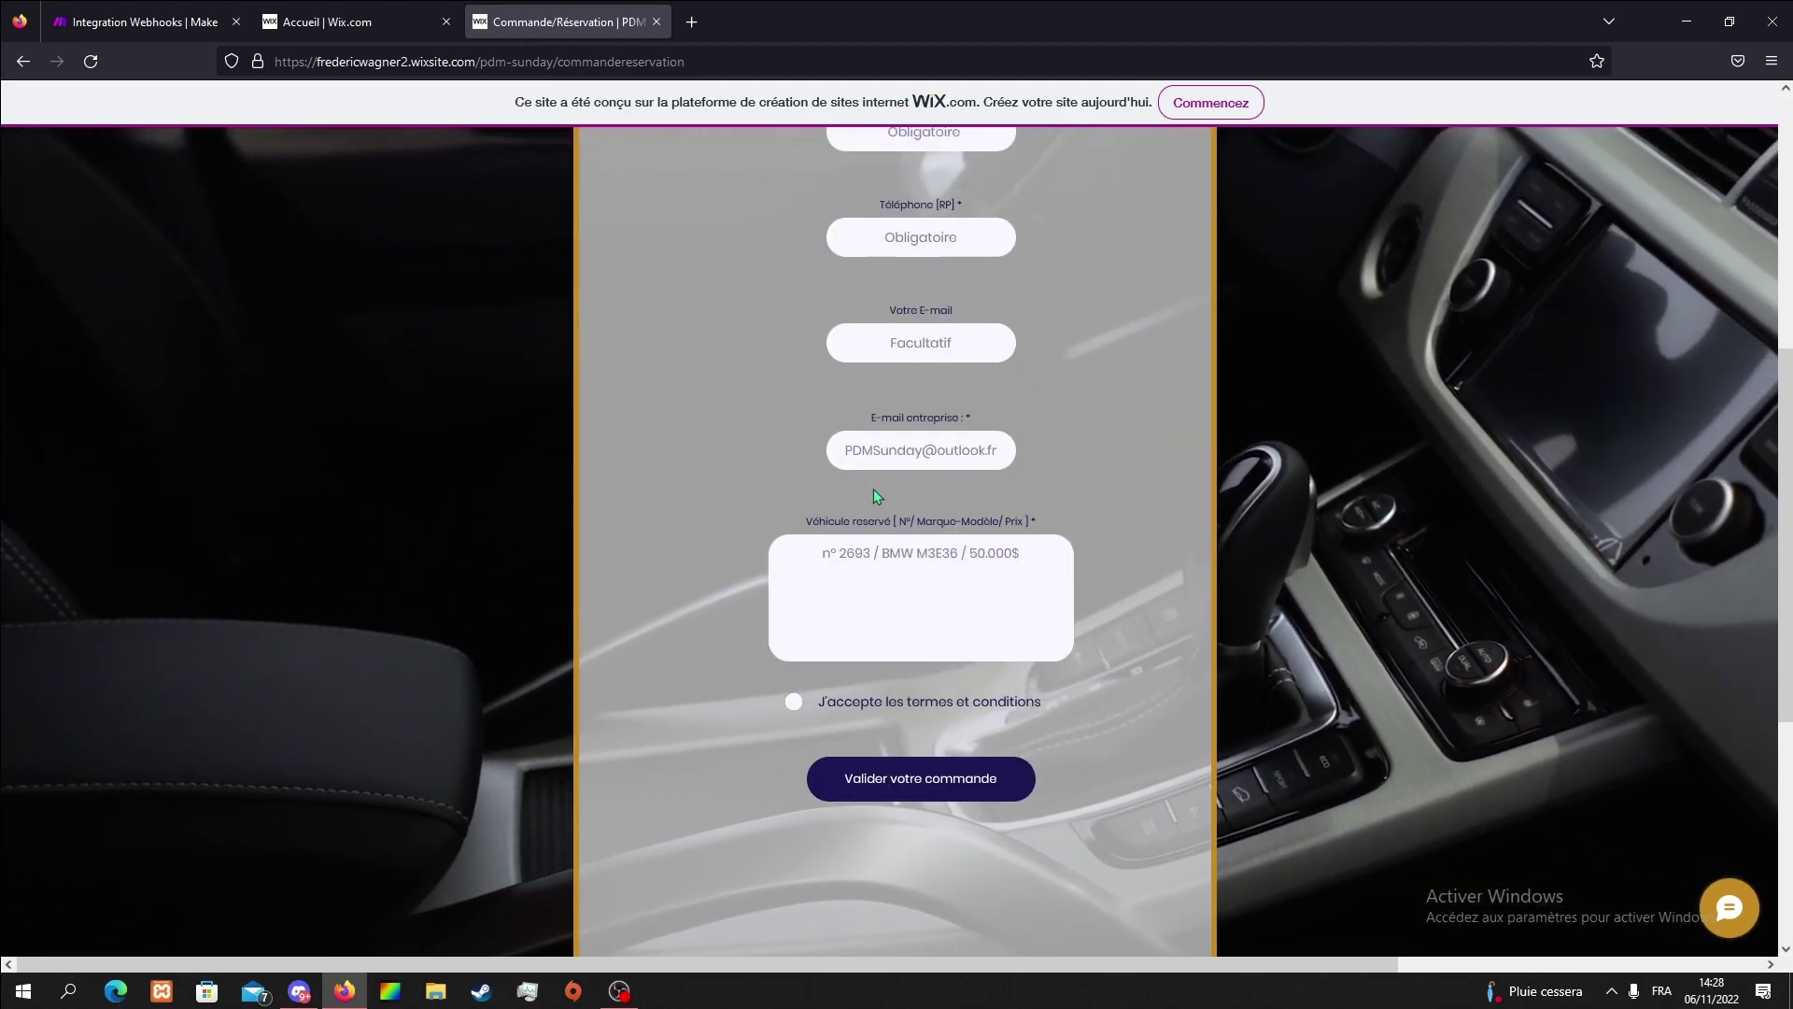
scroll(872, 486, up, 5)
scroll(888, 523, down, 3)
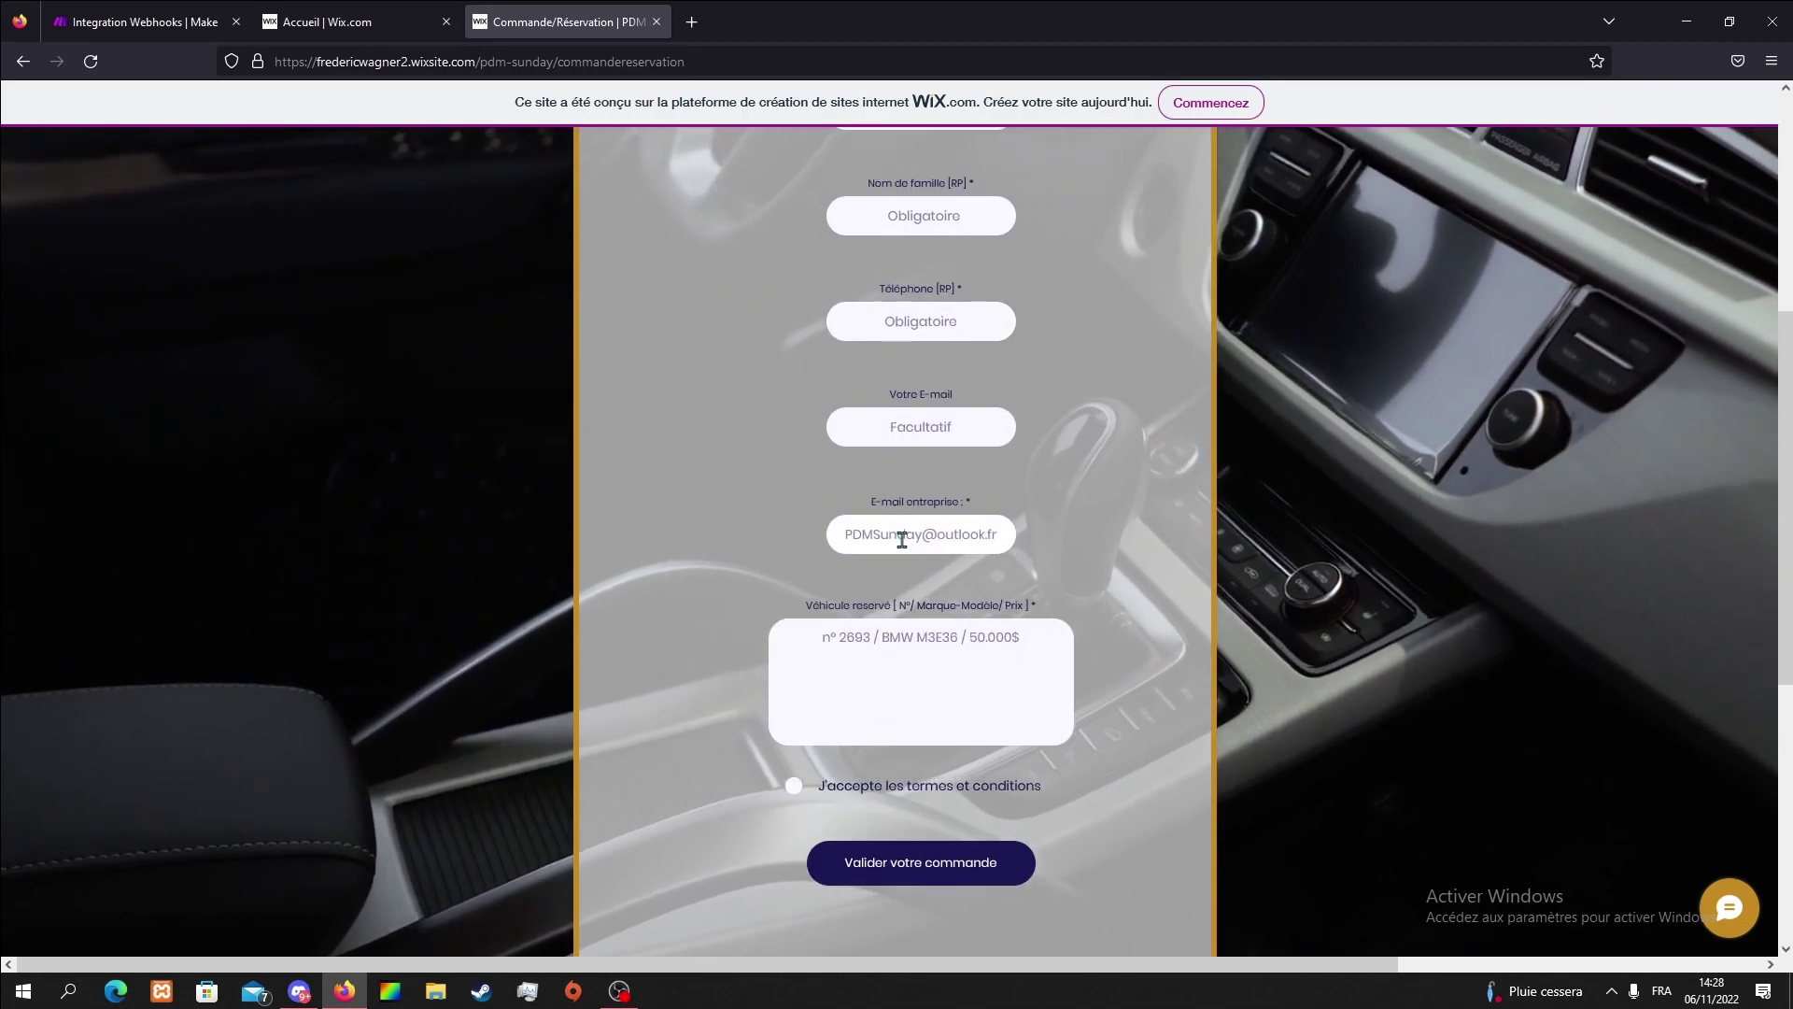
scroll(905, 586, up, 2)
scroll(905, 587, up, 3)
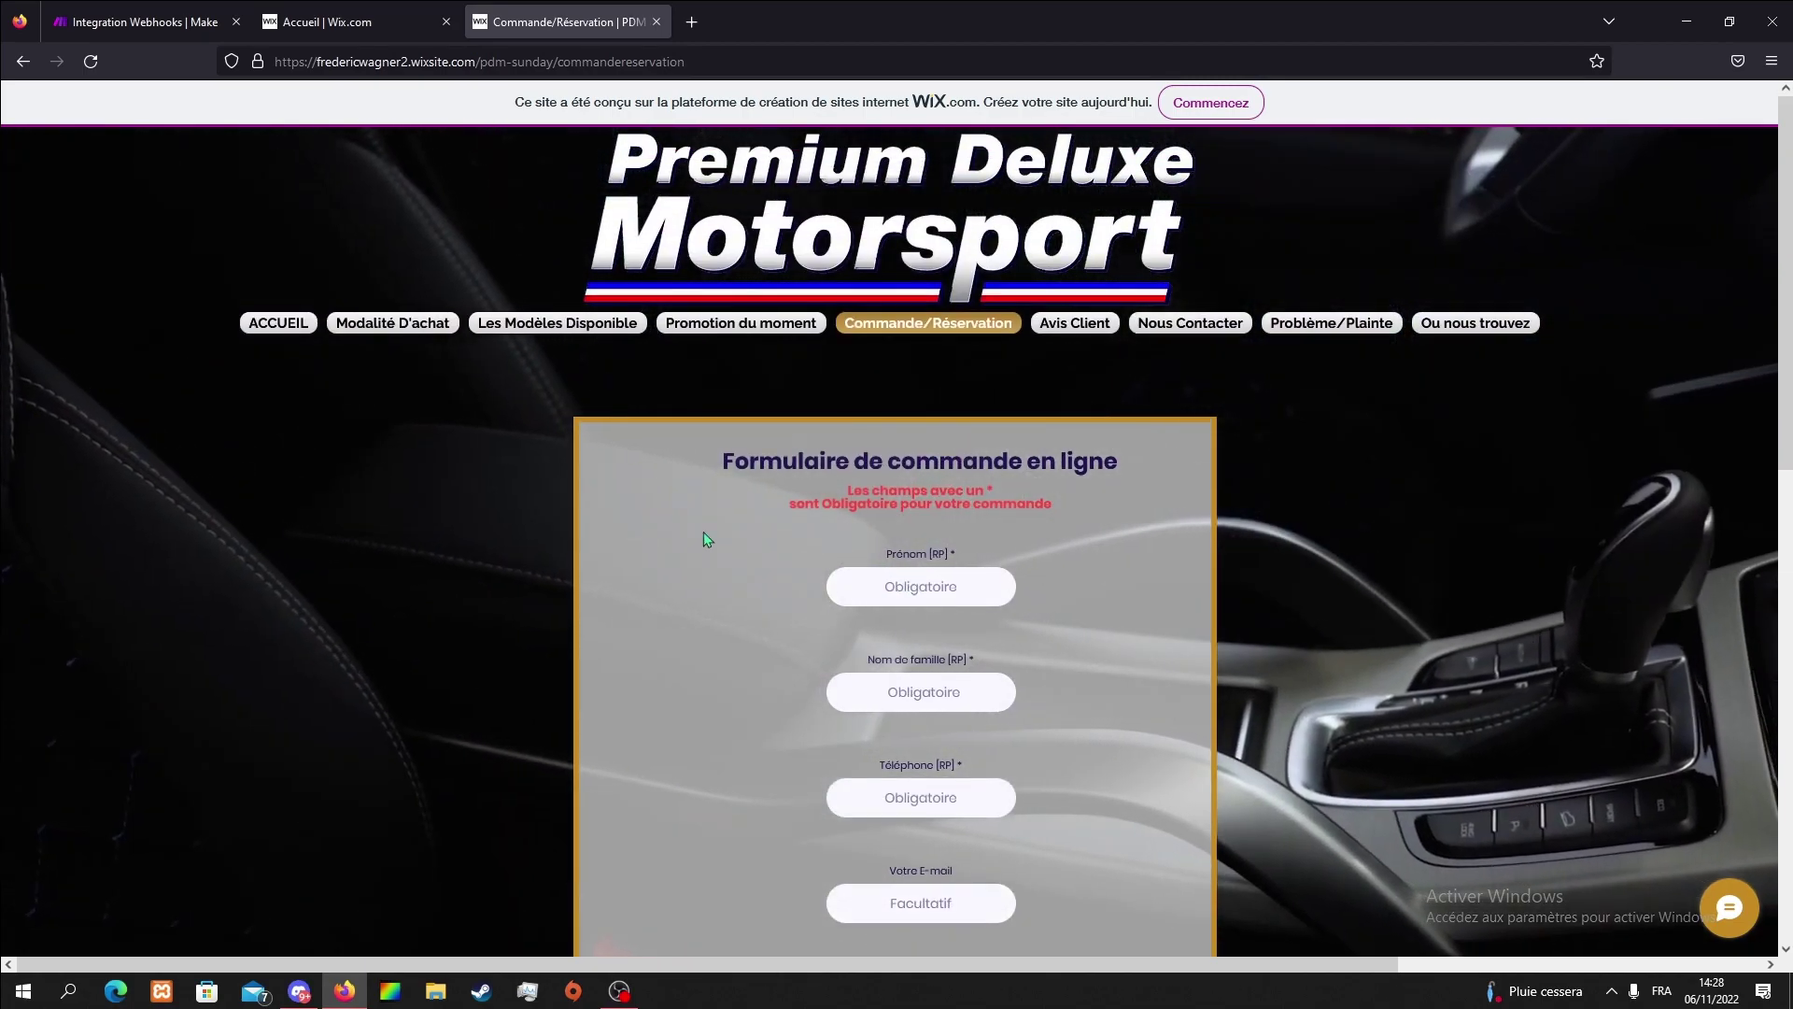
scroll(895, 584, down, 2)
scroll(916, 712, down, 2)
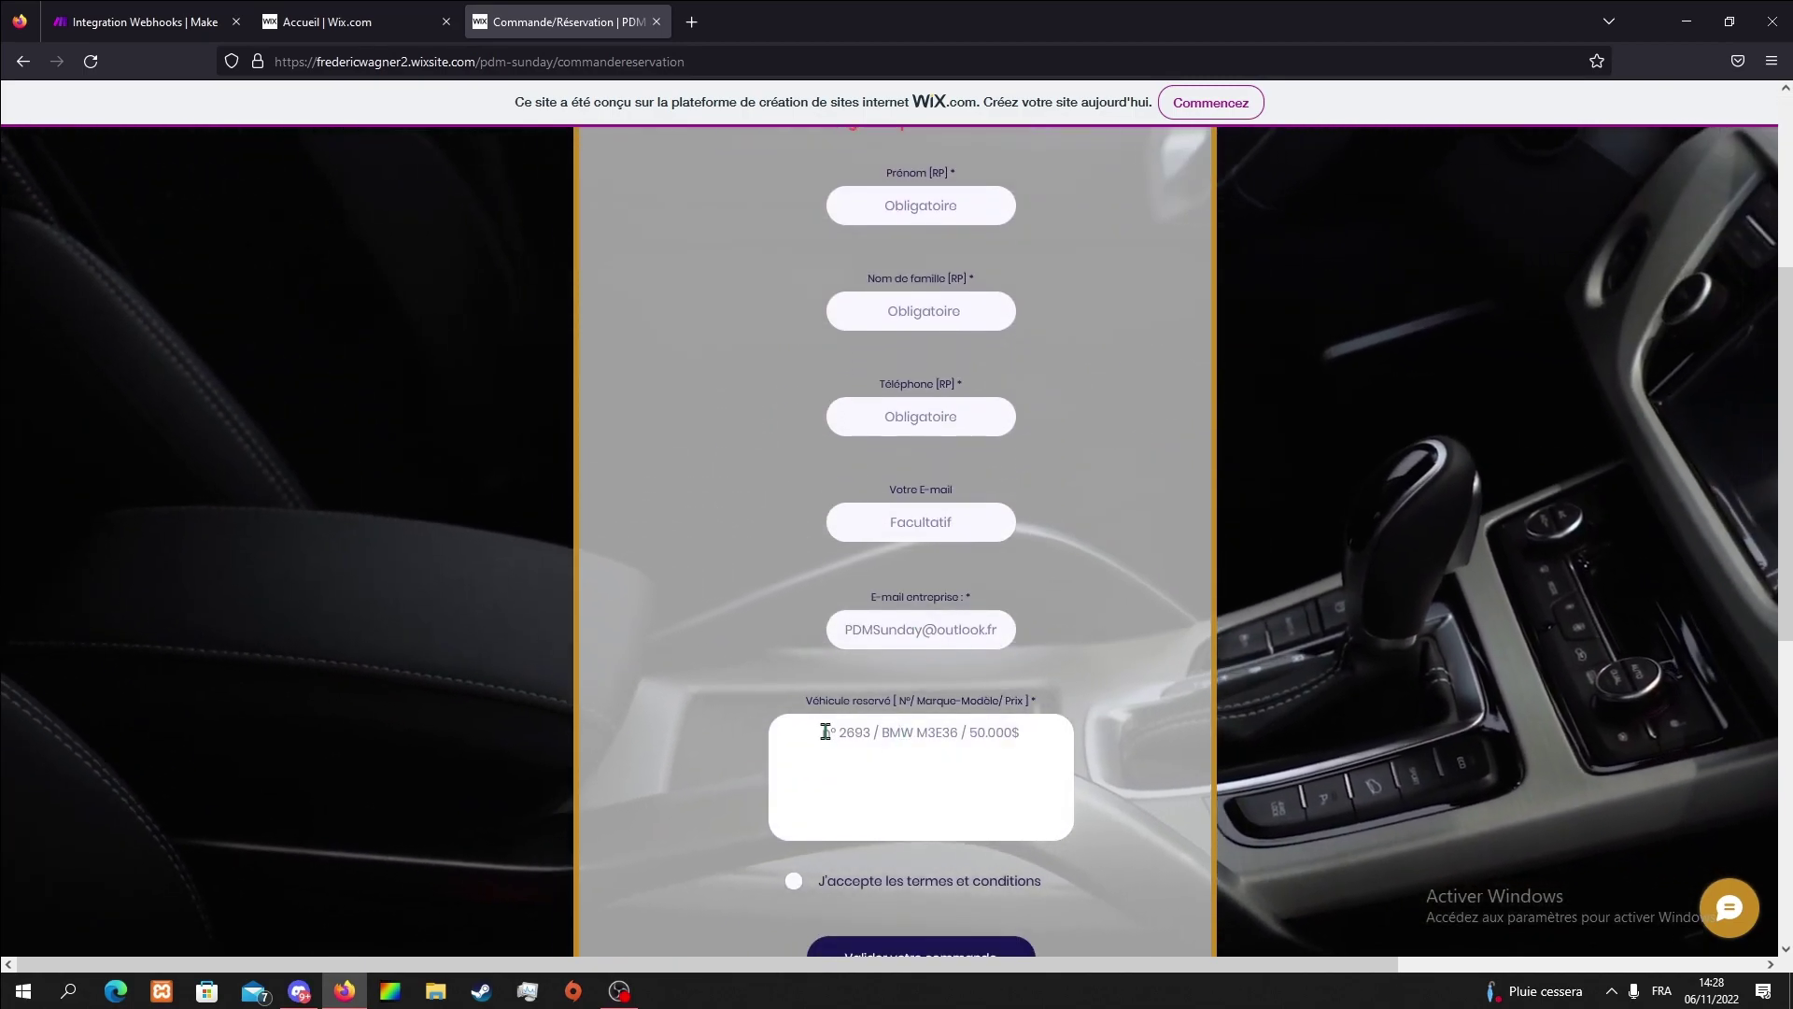
click(859, 738)
scroll(797, 733, up, 4)
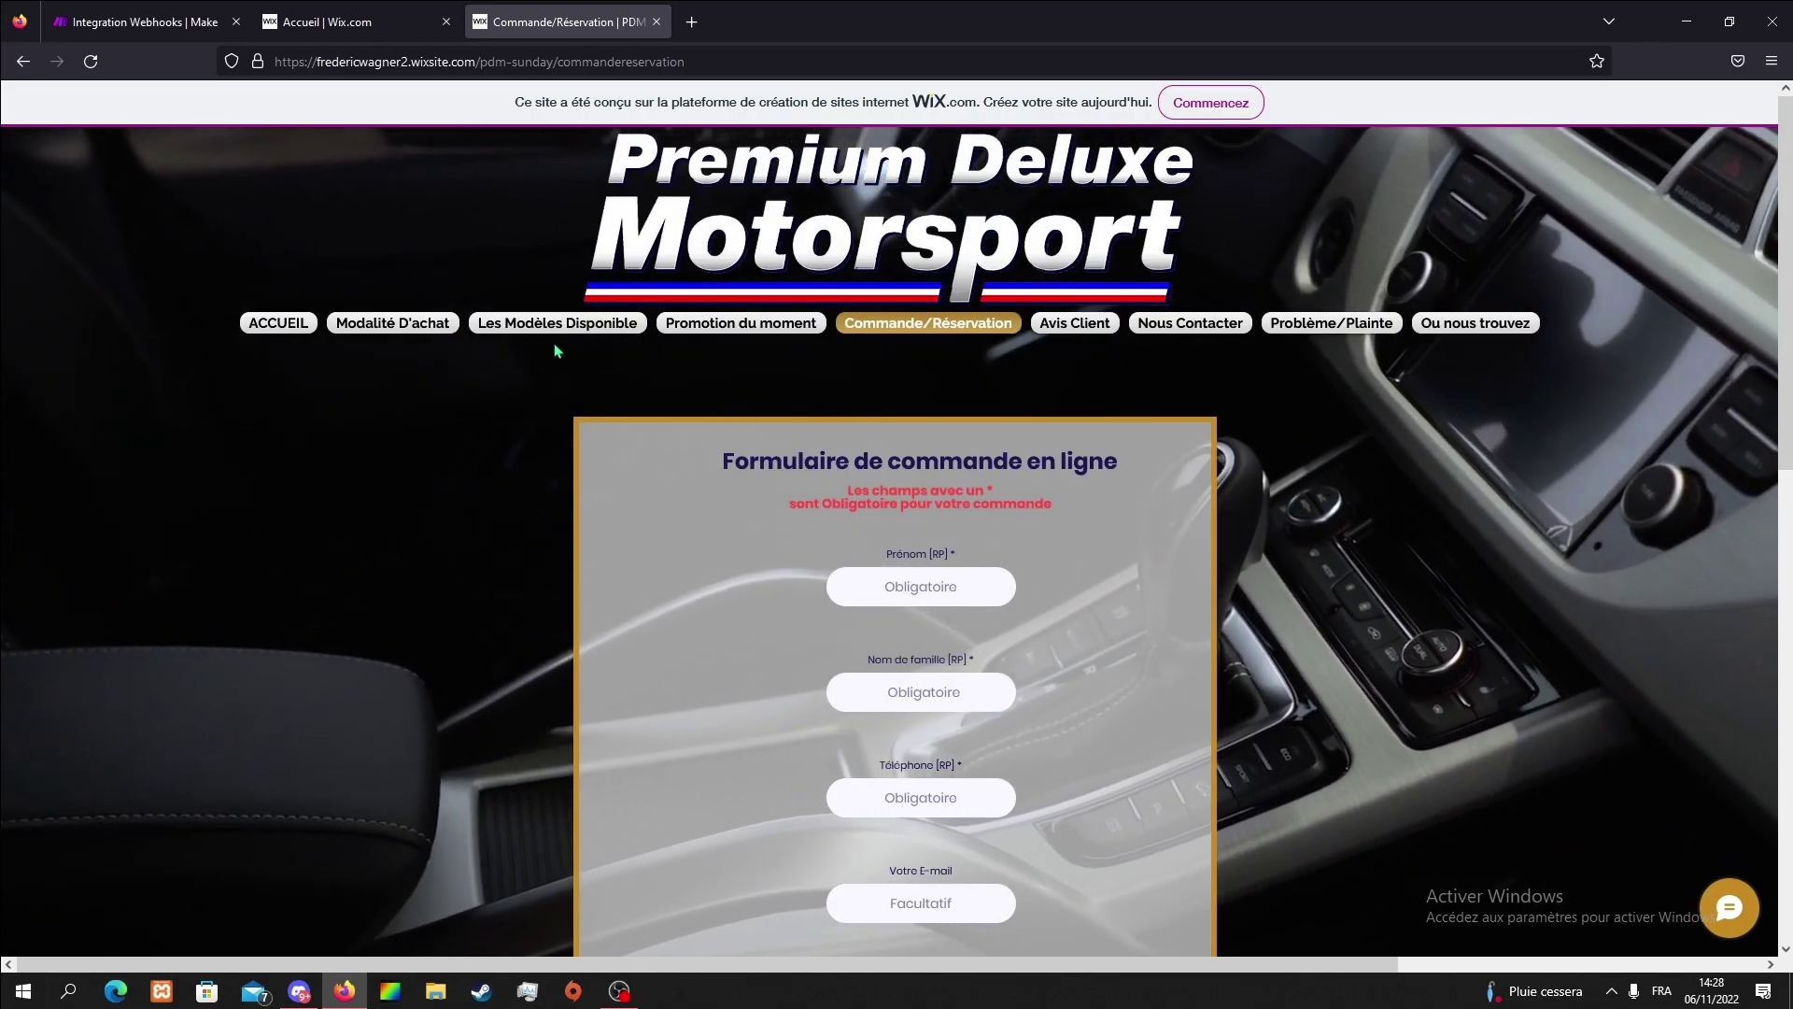
Open the site's Bugatti models page and examine the Bolide's number, name and price
mouse_move(576, 352)
click(581, 521)
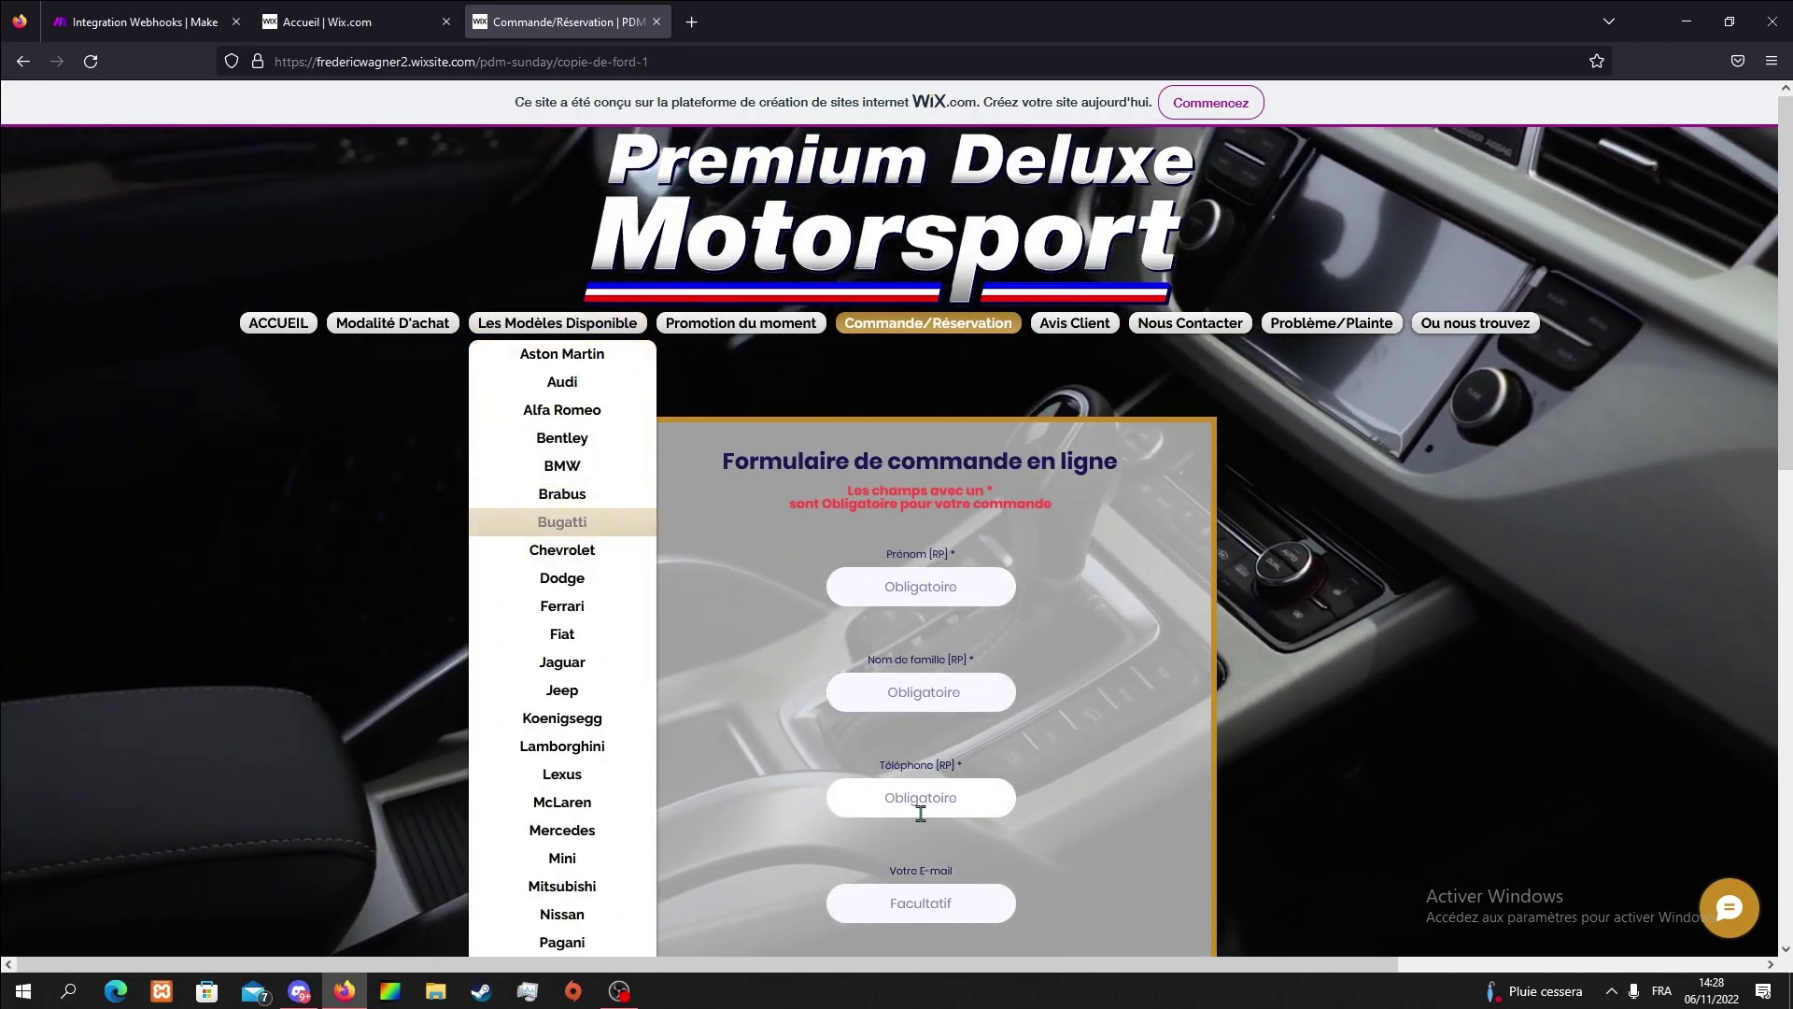
scroll(895, 631, down, 3)
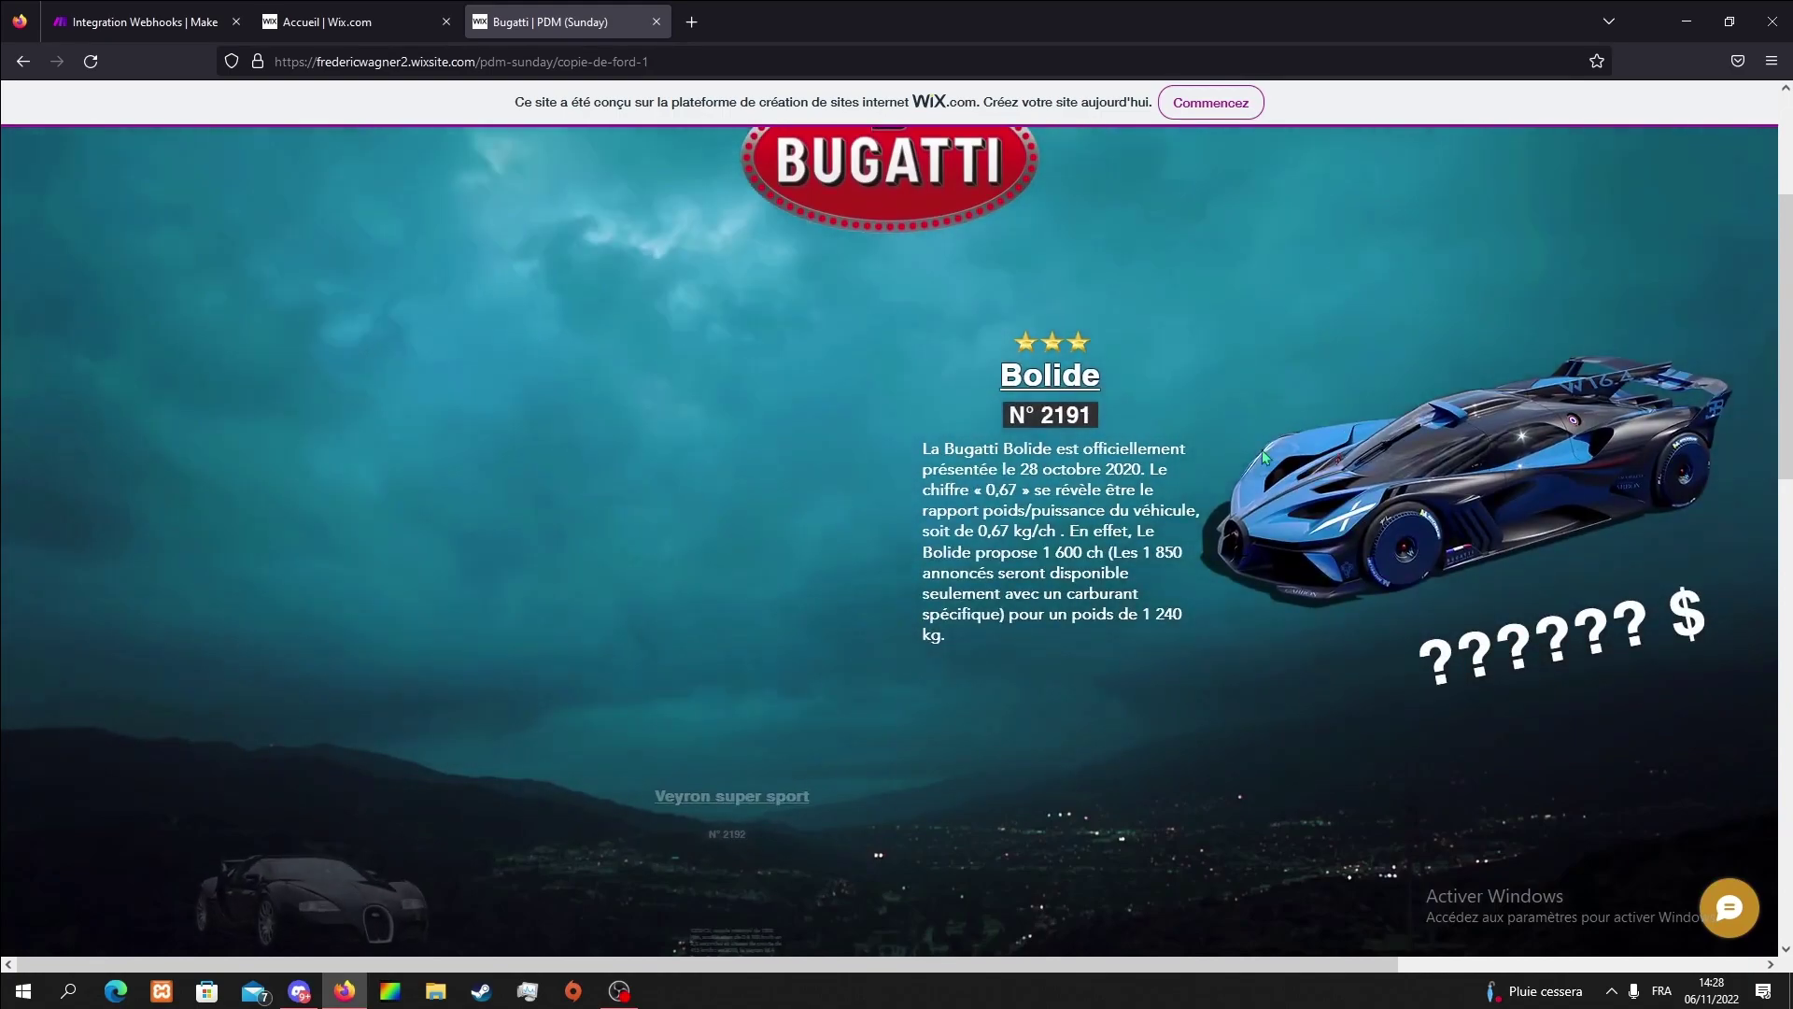
scroll(1011, 560, up, 3)
scroll(1011, 561, down, 1)
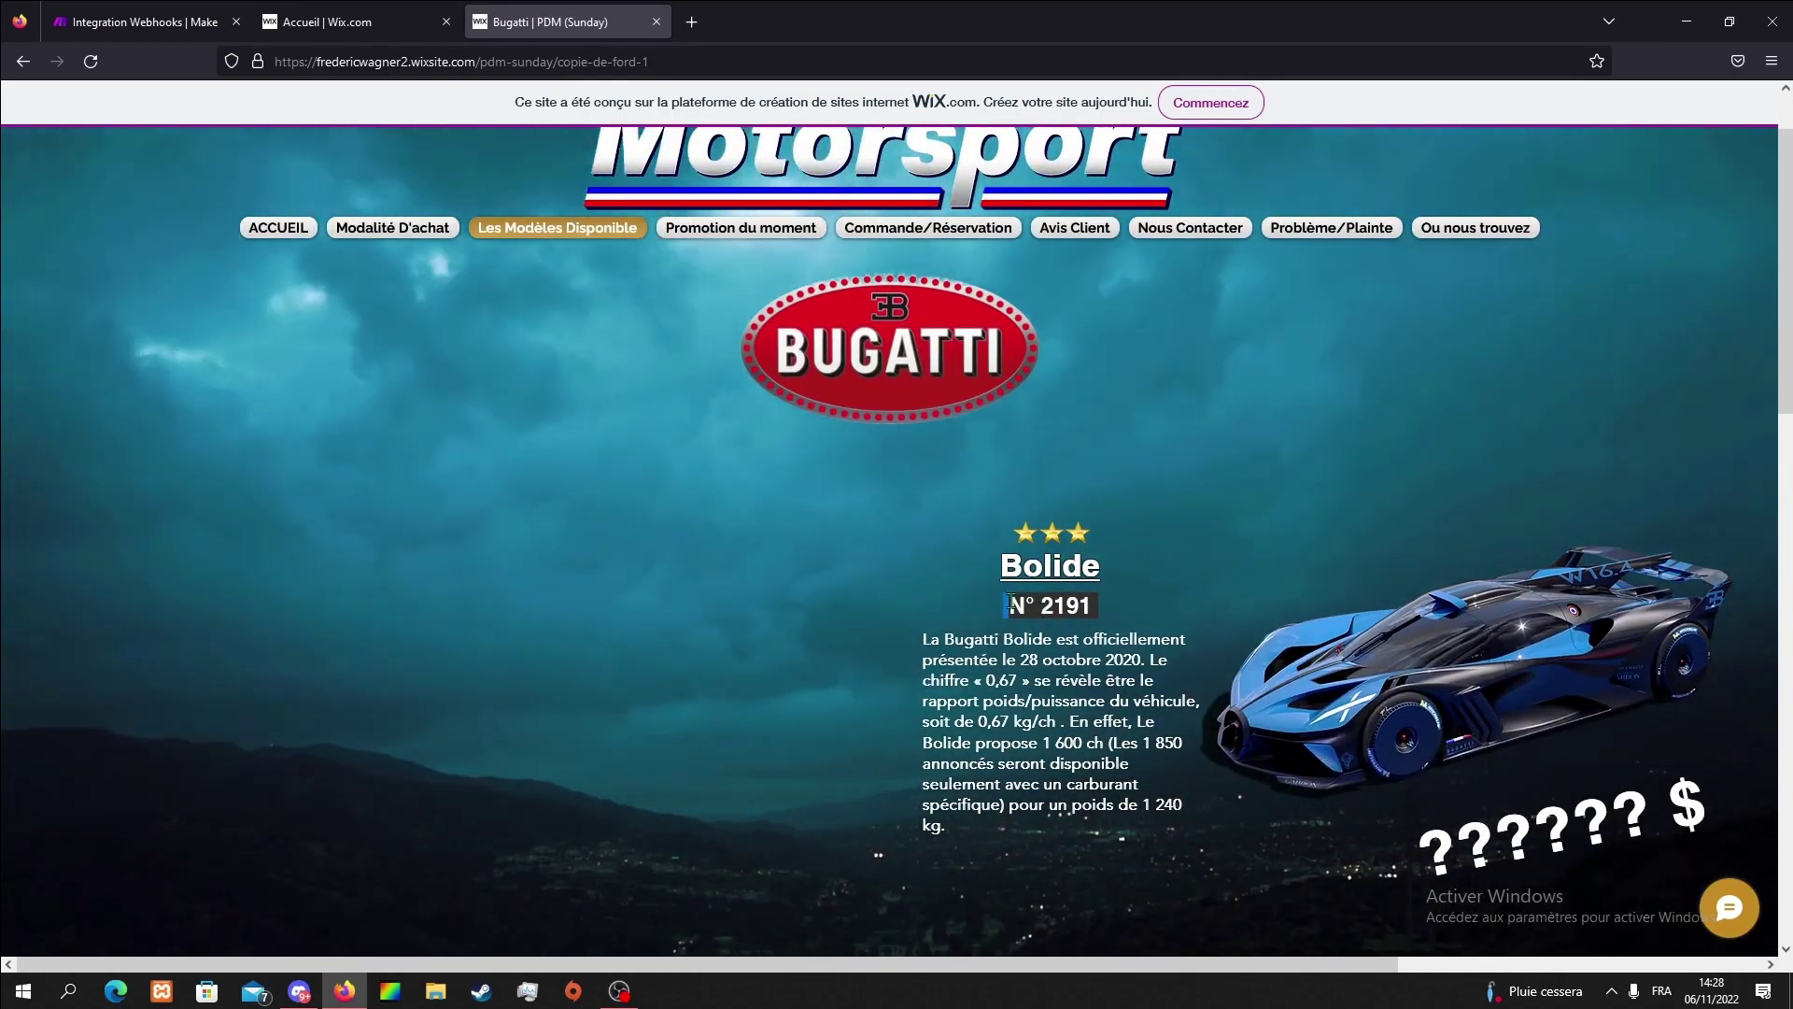
drag(1006, 605, 1090, 603)
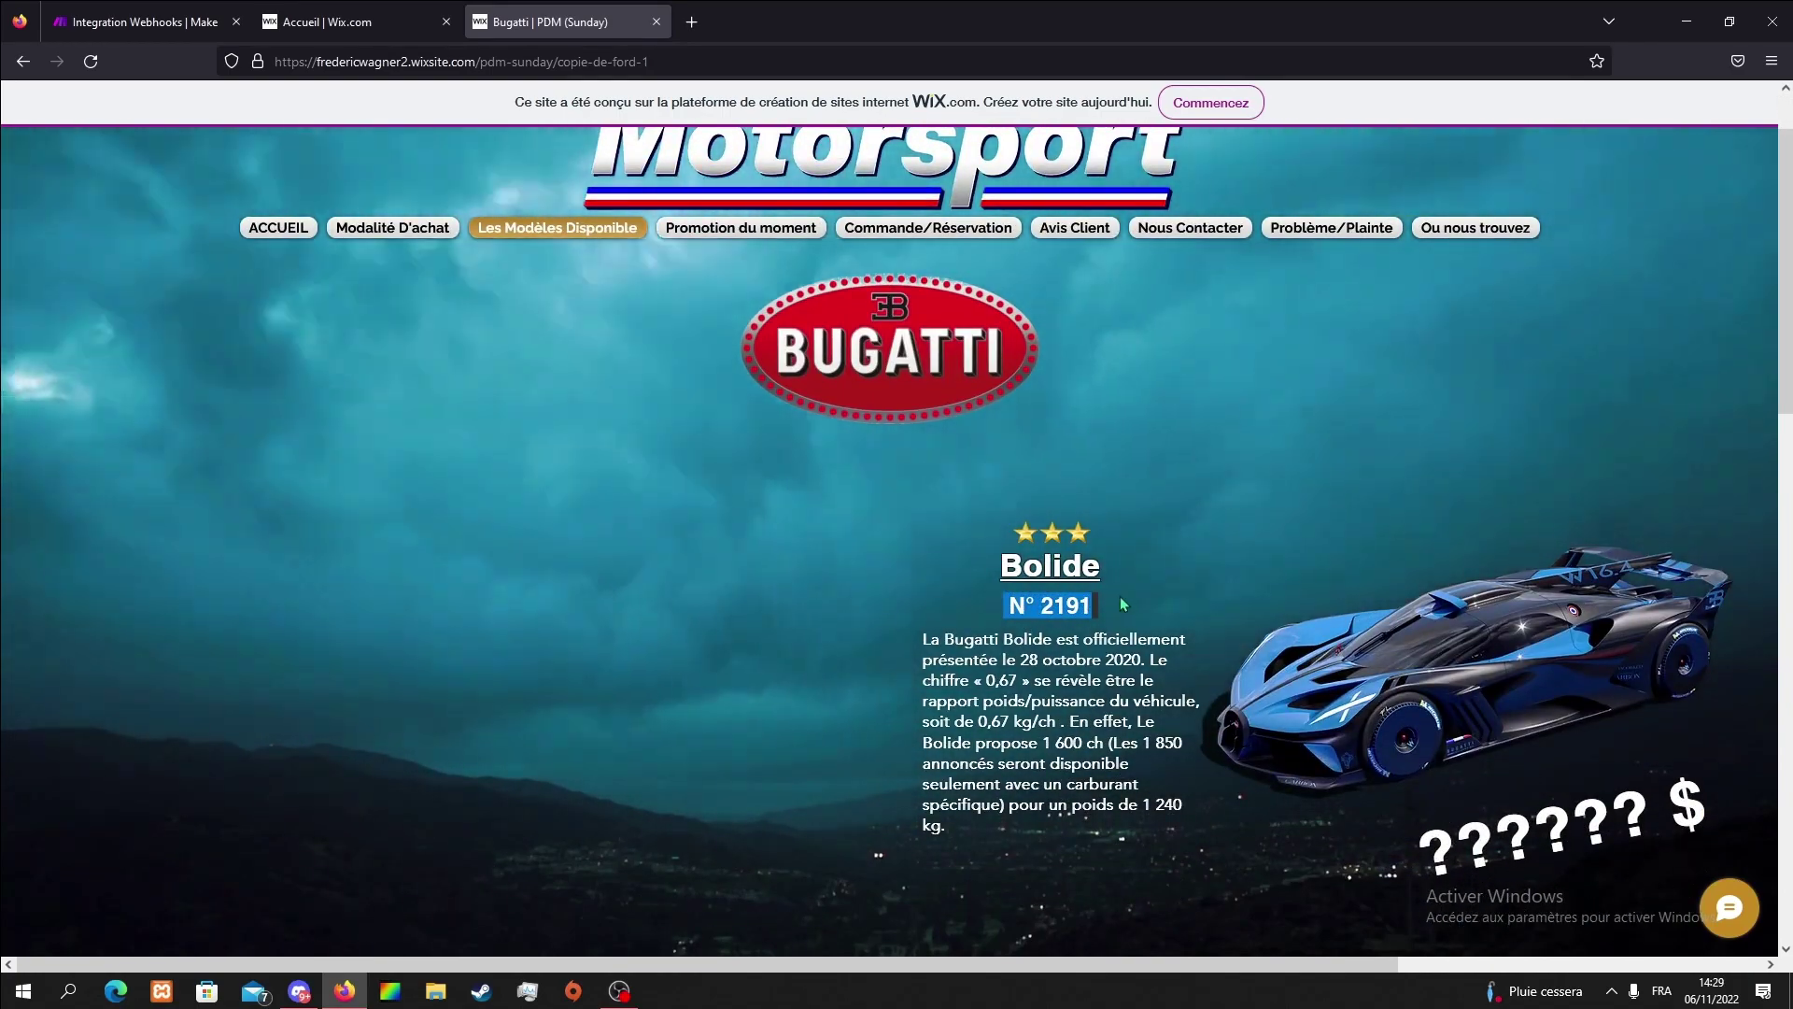
scroll(1124, 605, down, 1)
scroll(1124, 605, down, 2)
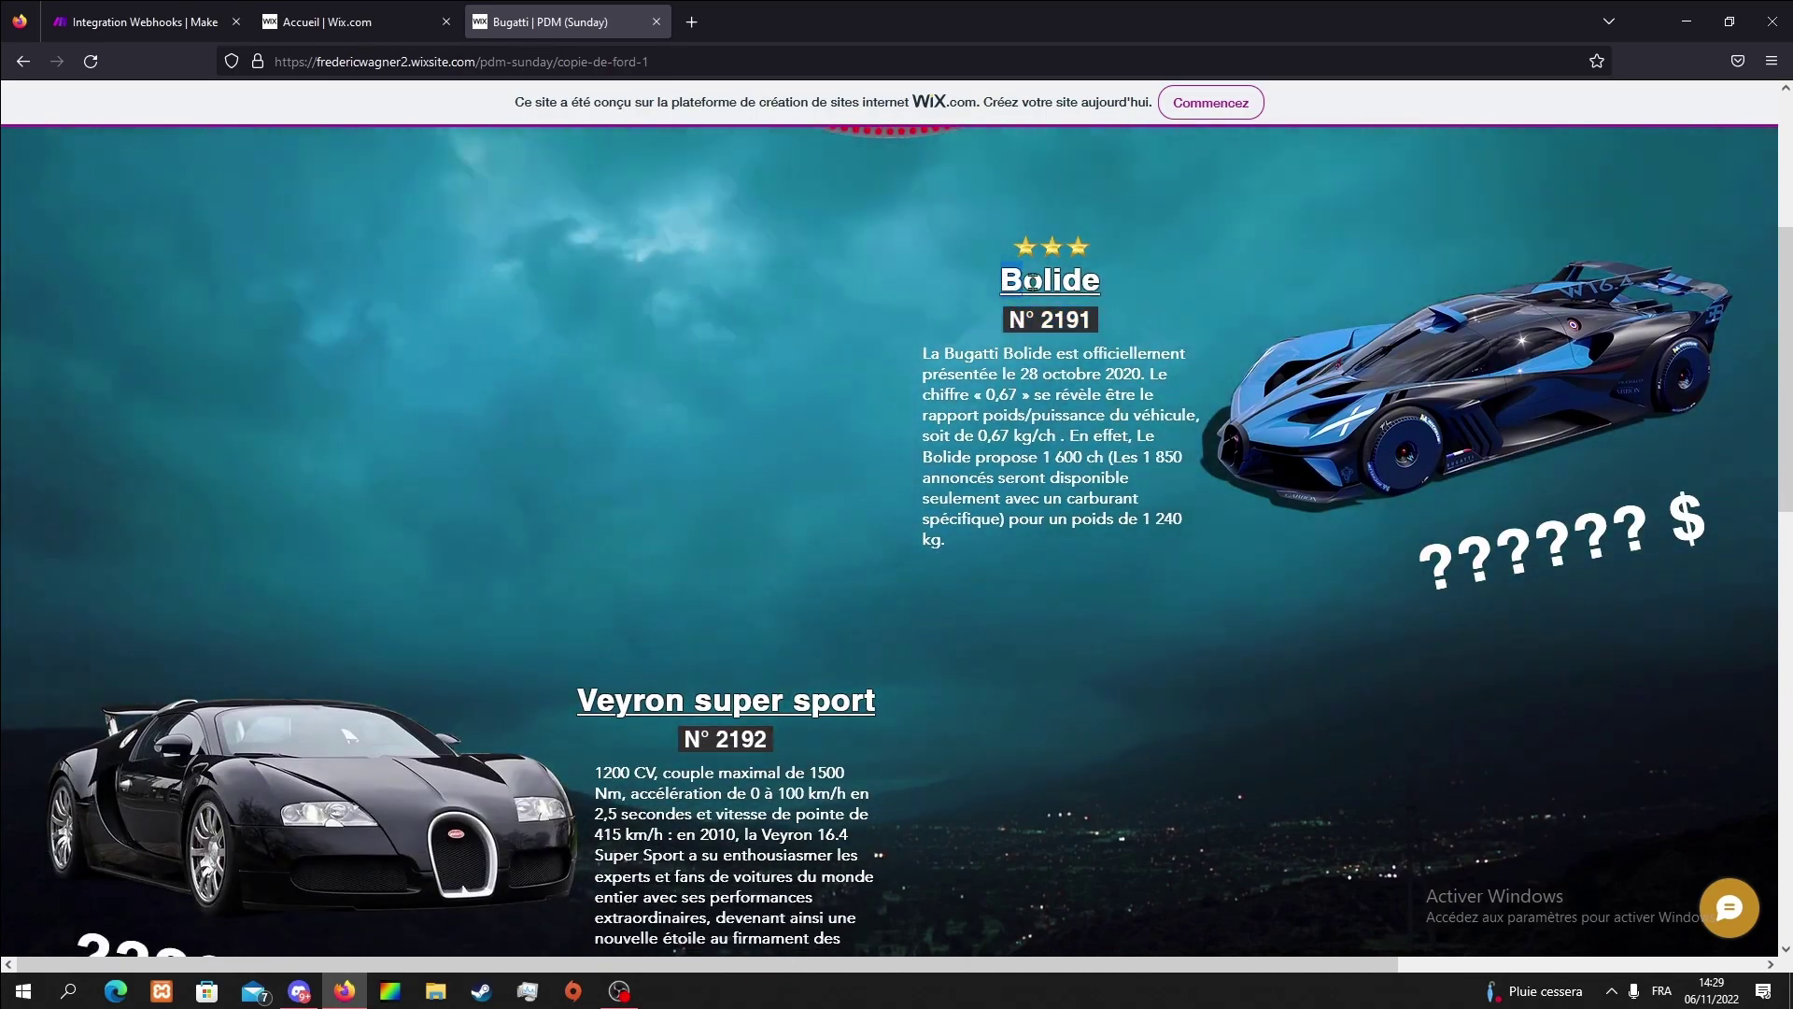
double_click(1036, 279)
drag(1714, 514, 1457, 579)
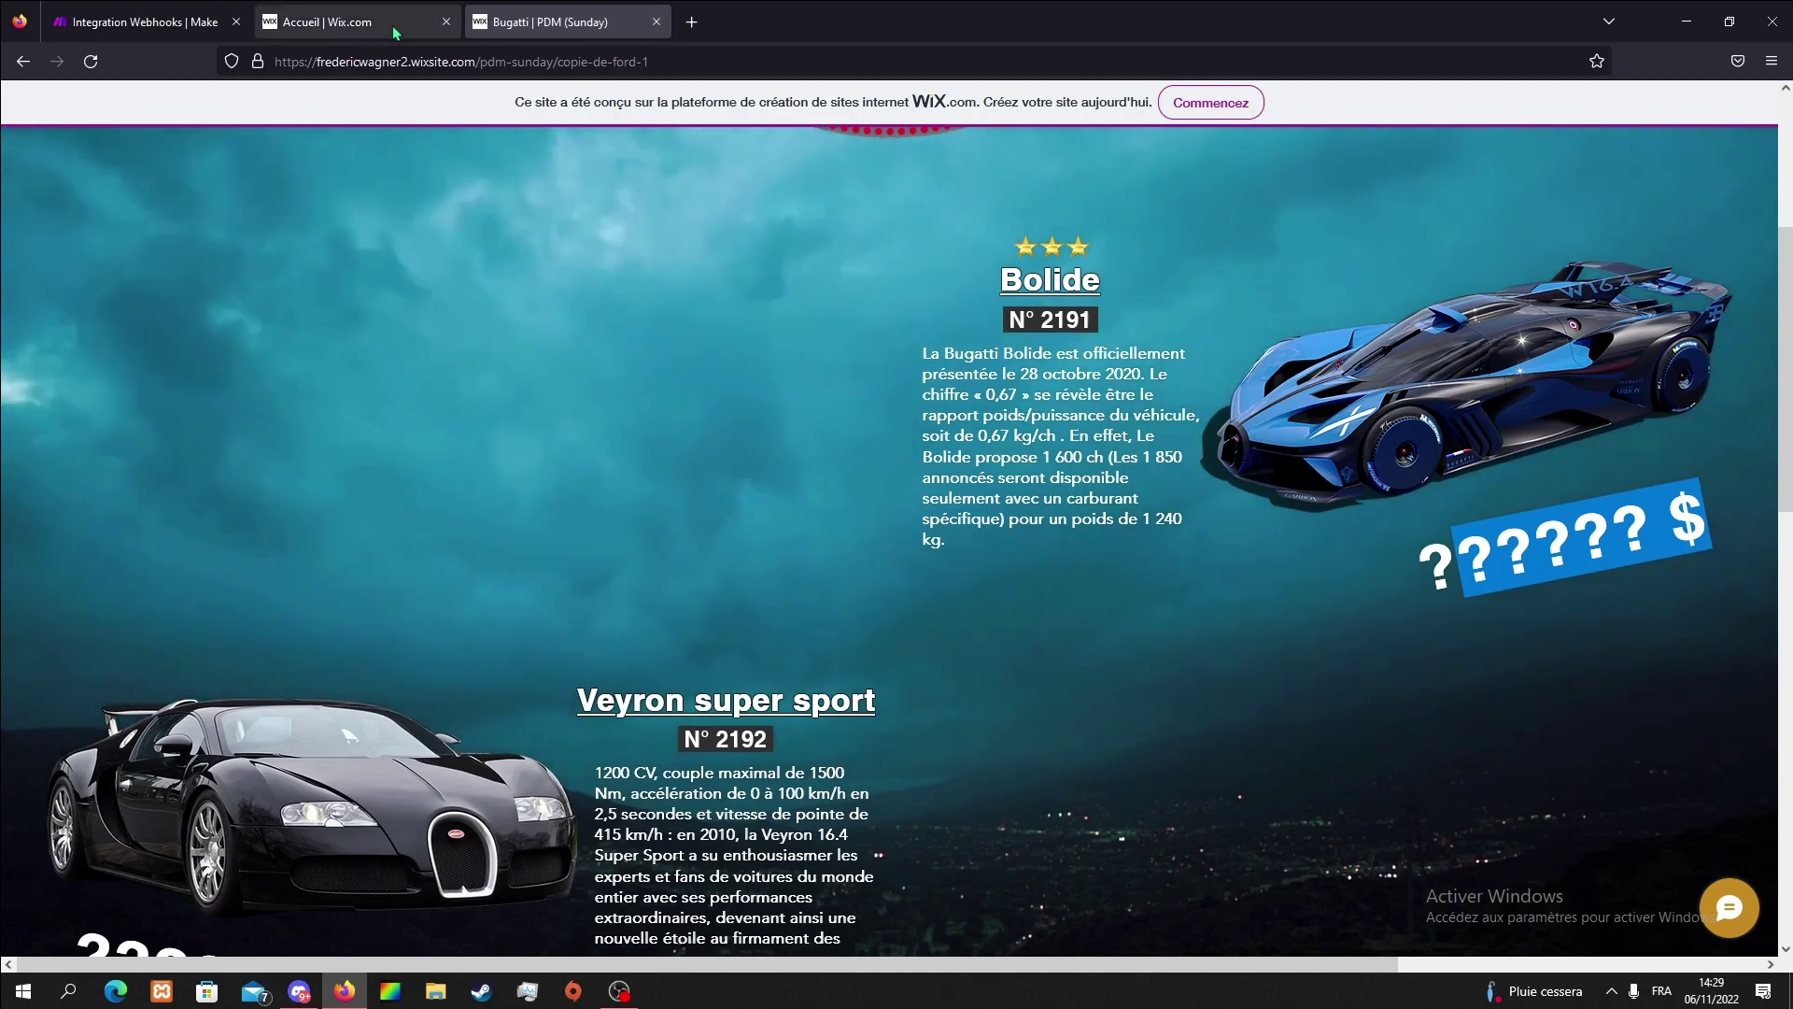
Return to the Commande/Réservation order form on the live site
key(ctrl+Page_Up)
click(555, 29)
scroll(480, 236, up, 4)
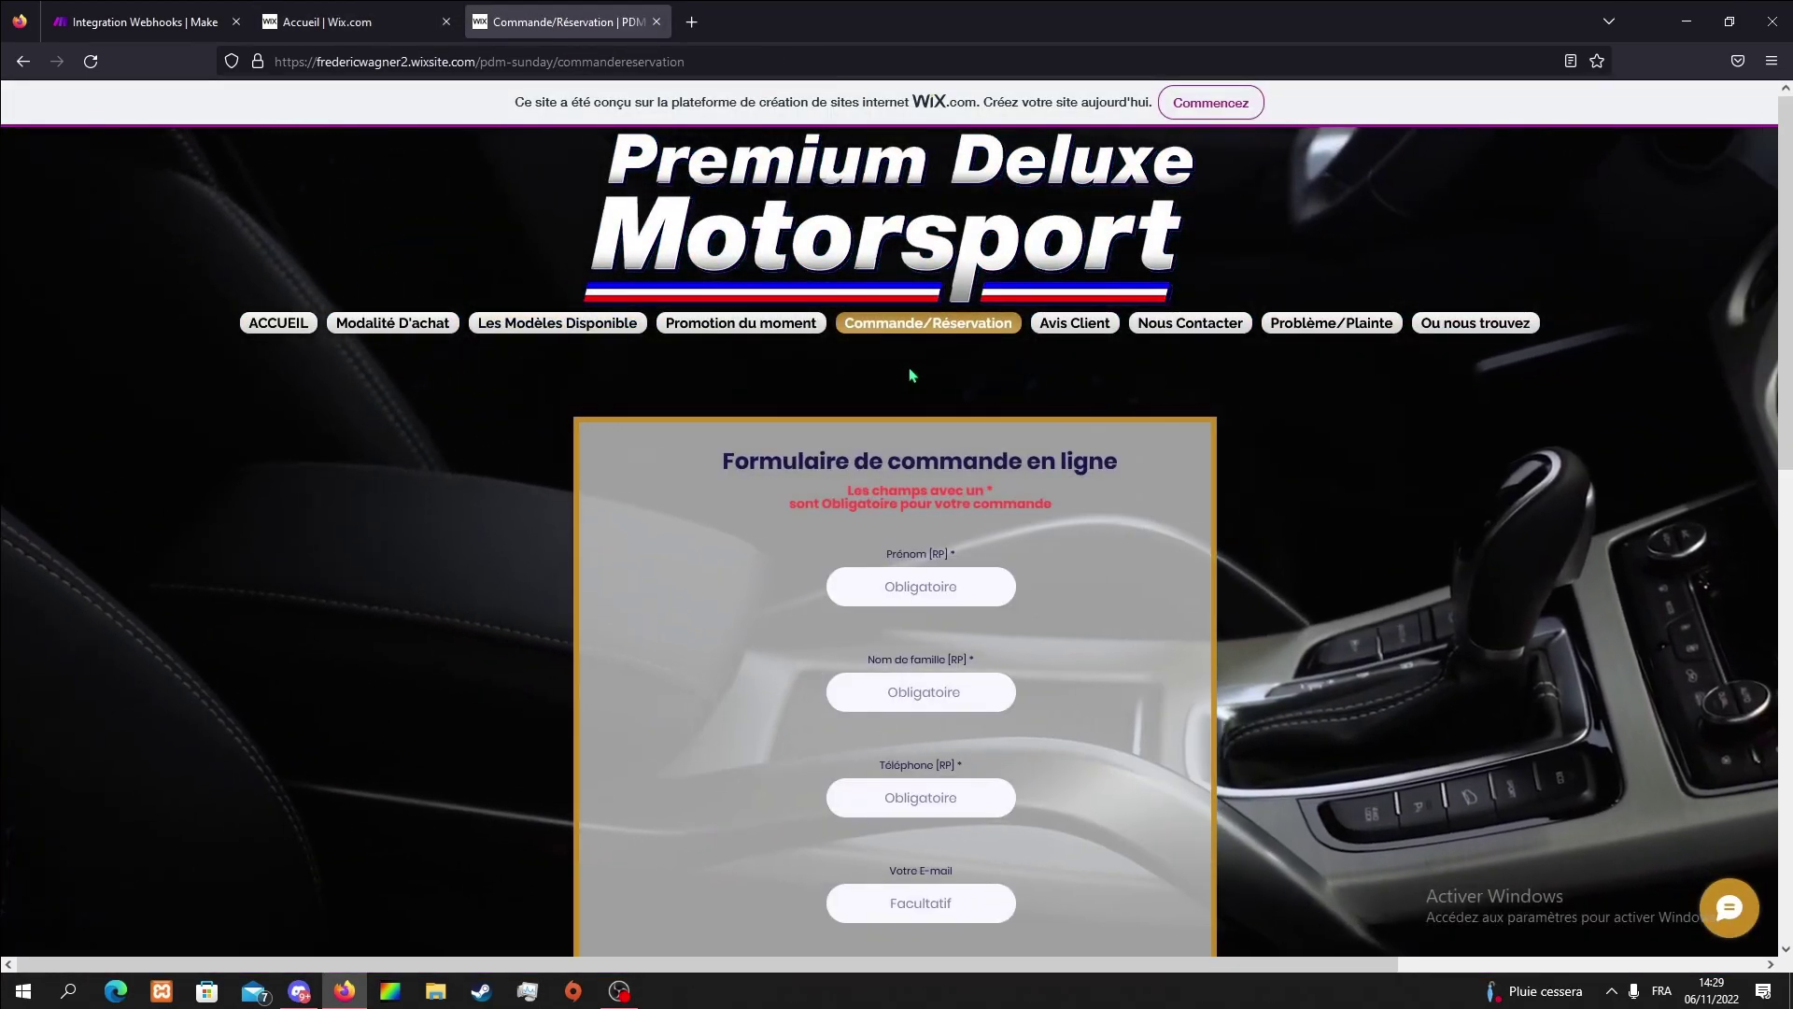
Switch to Make and read the webhook's instructions about sending a data sample to its address
click(117, 26)
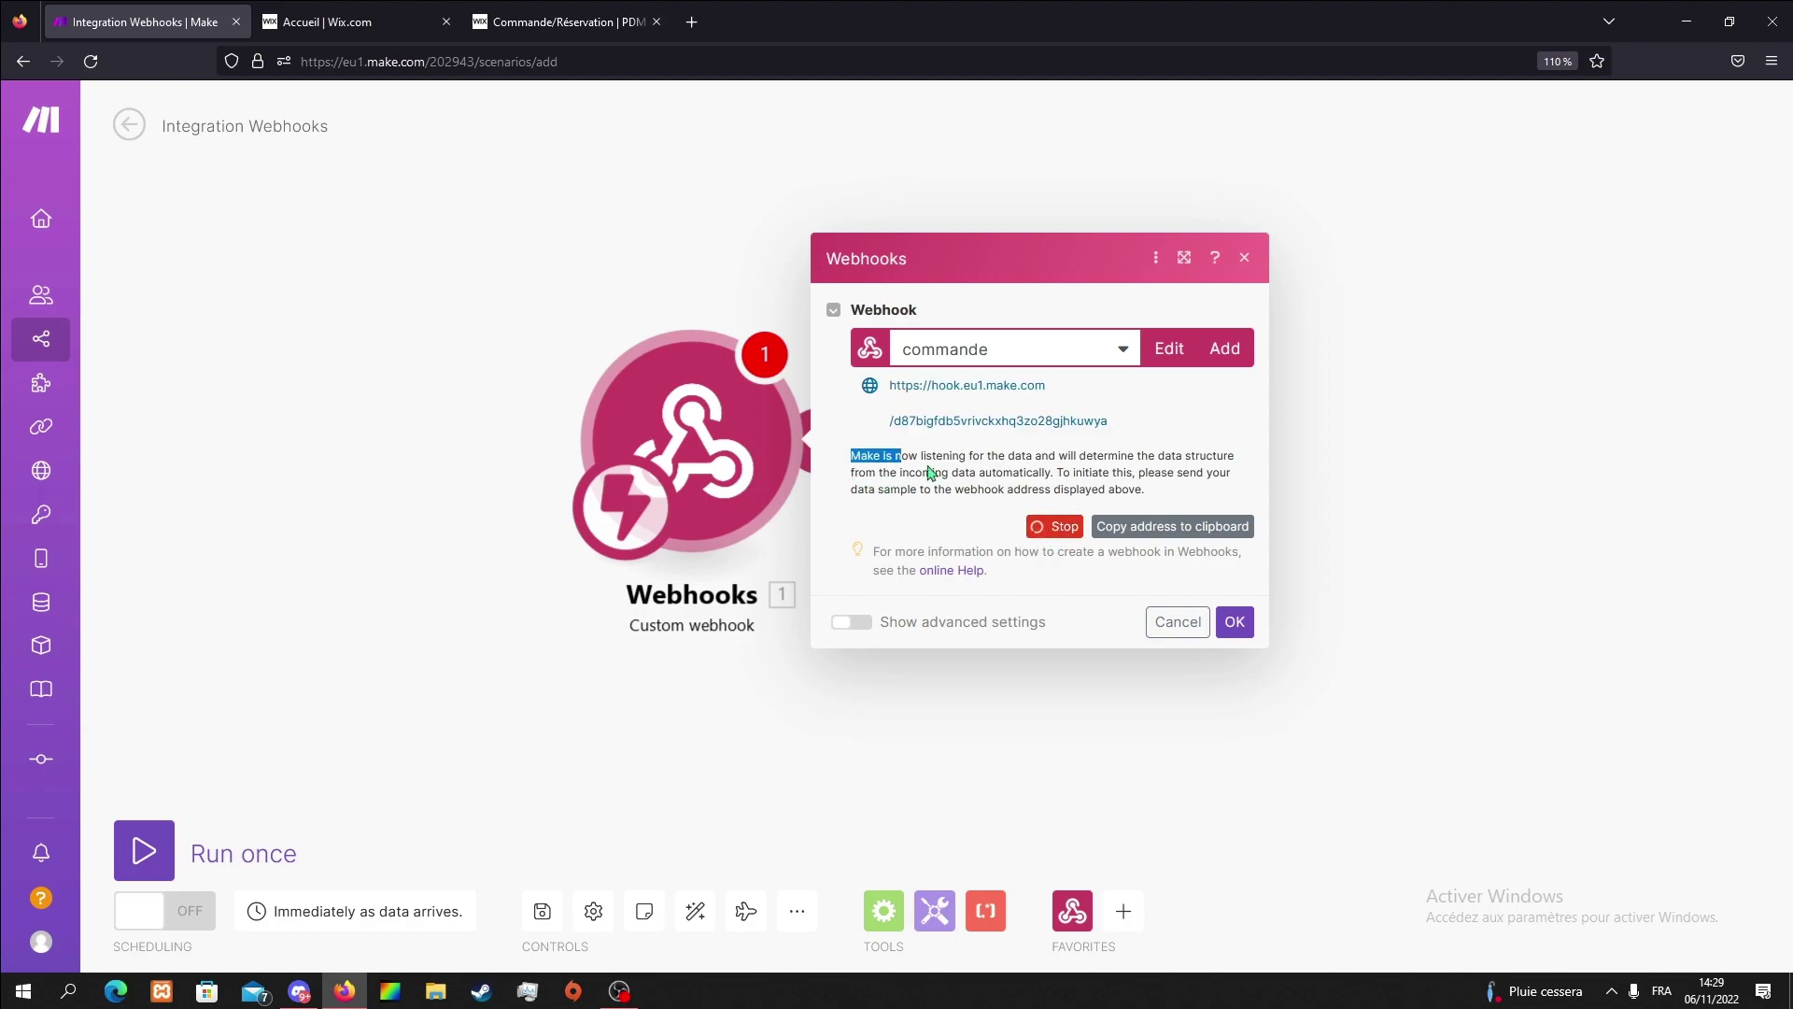
drag(913, 461, 1159, 503)
click(902, 525)
Review the live order form and its vehicle brand list, and switch back to the webhook settings in Make
click(560, 21)
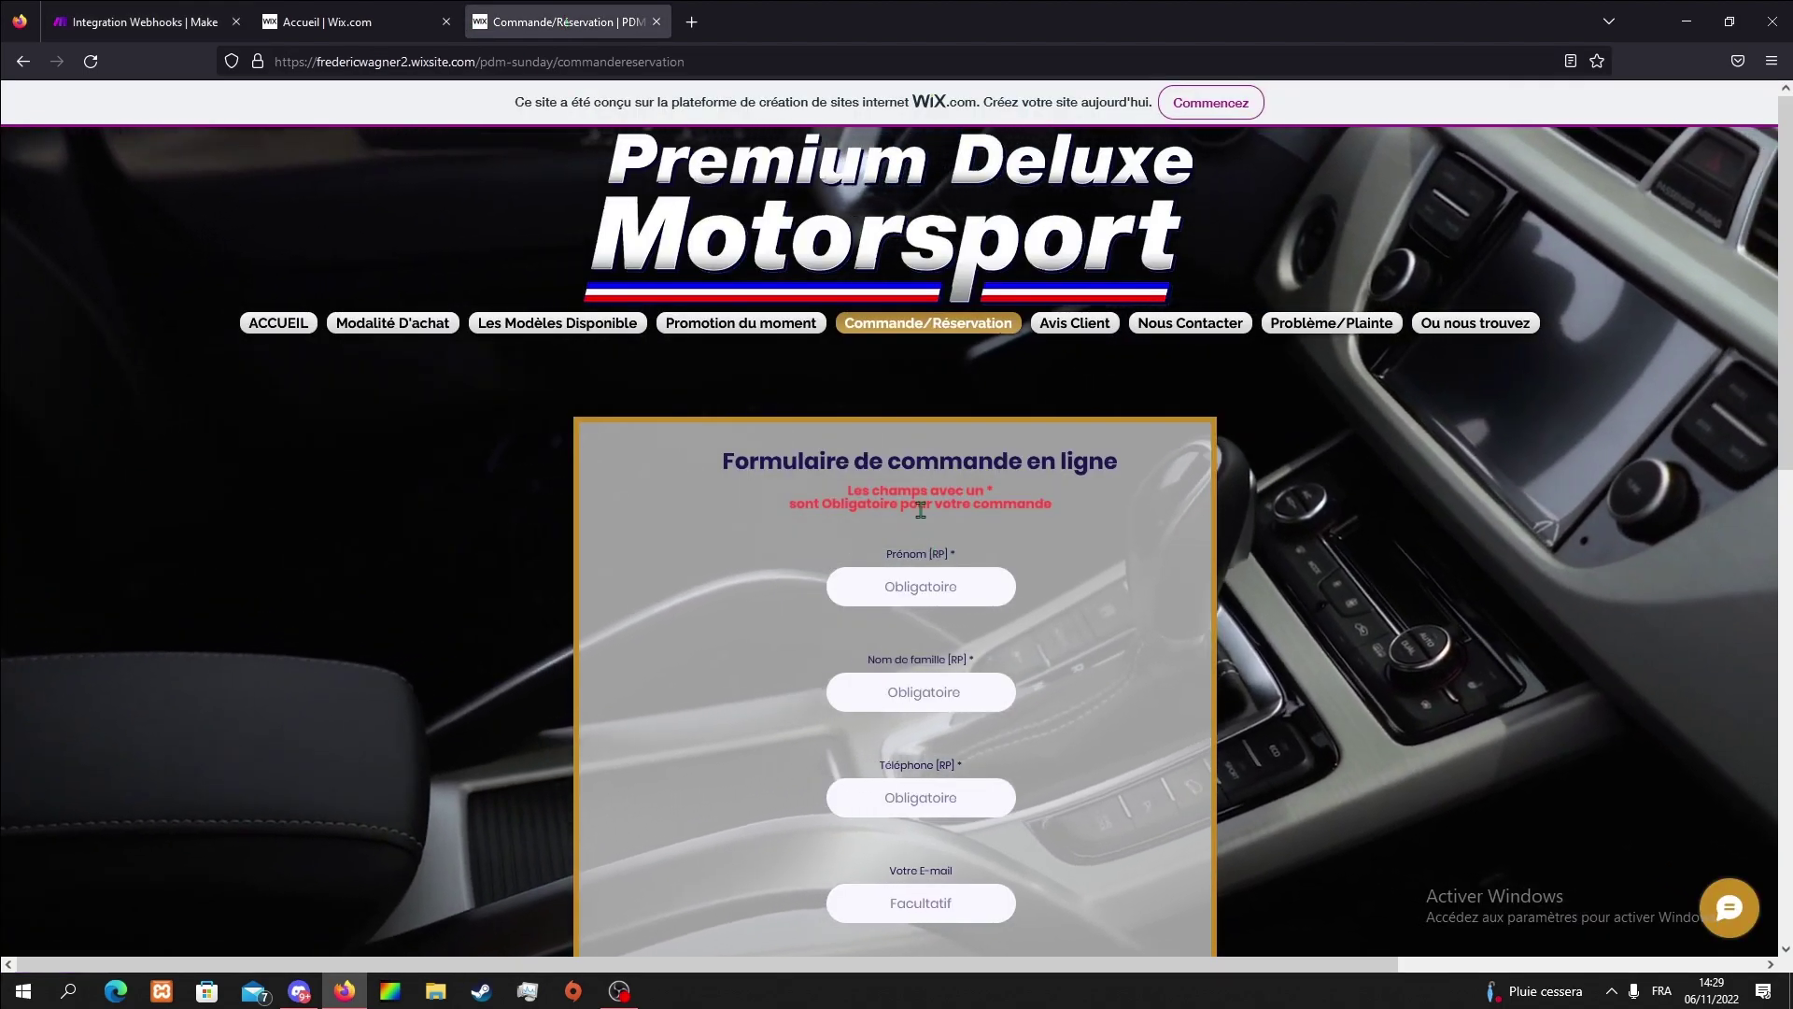
mouse_move(558, 322)
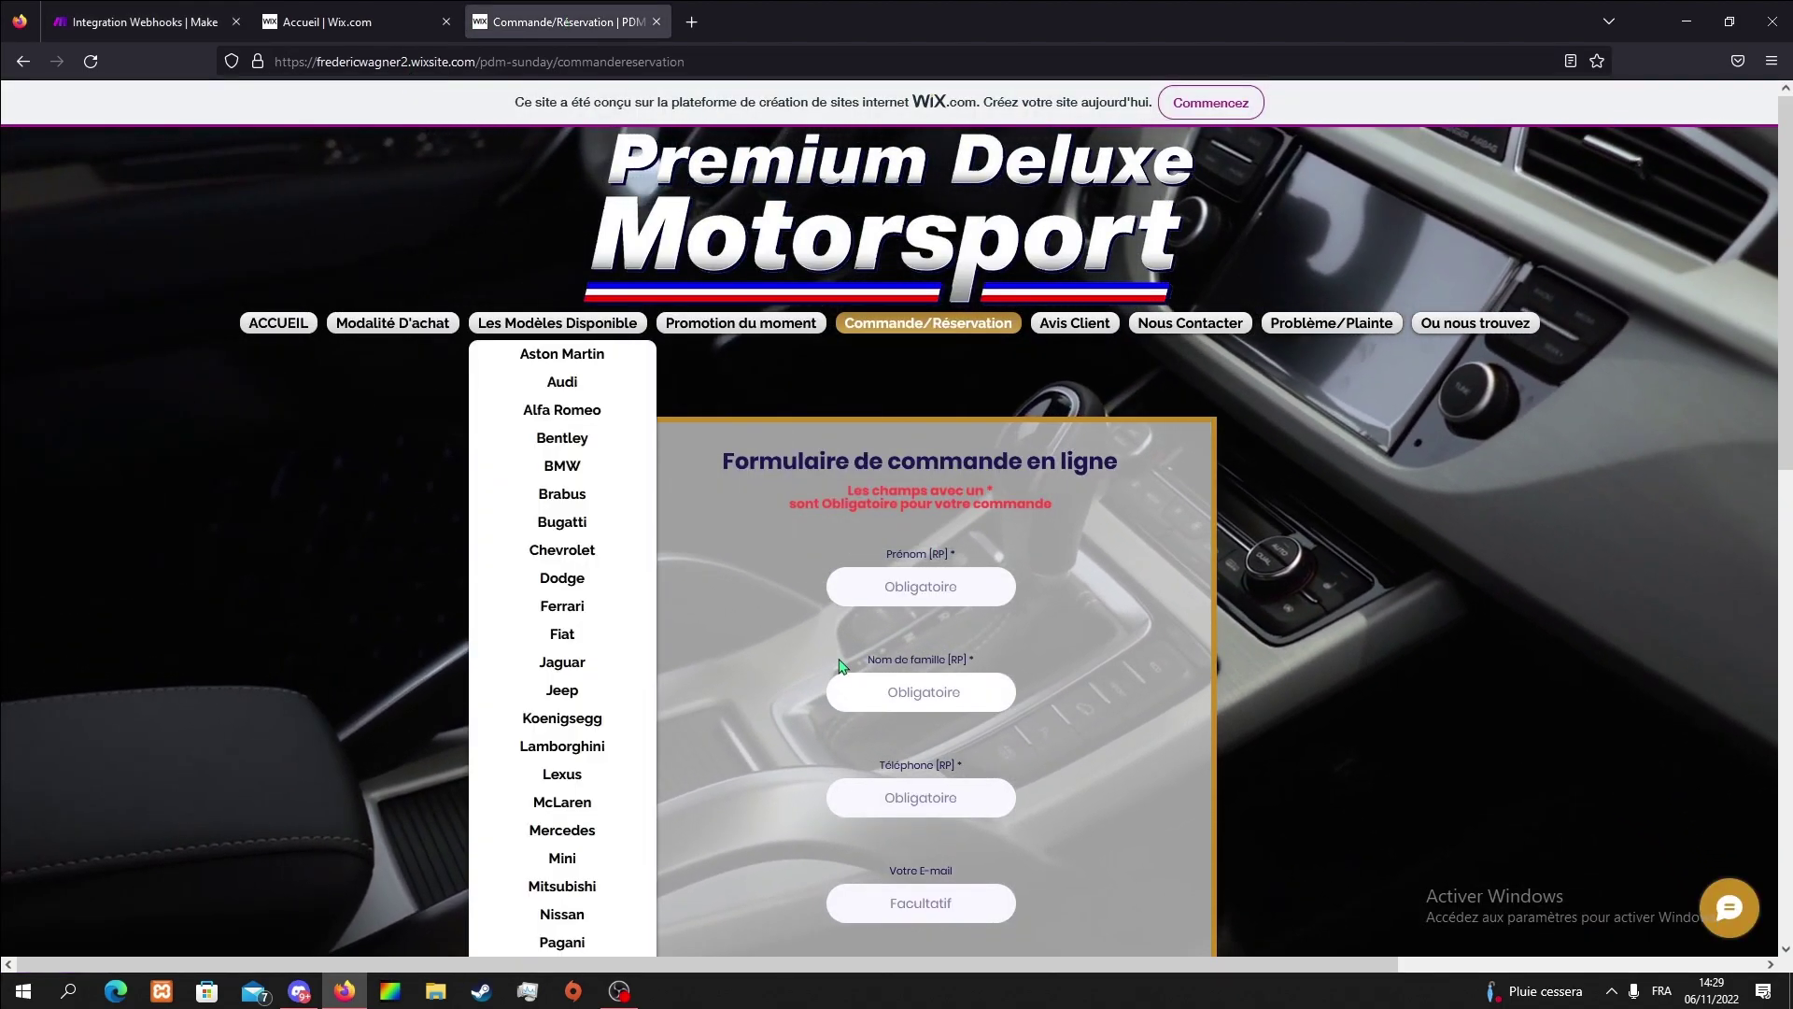
scroll(794, 626, down, 4)
scroll(747, 560, up, 2)
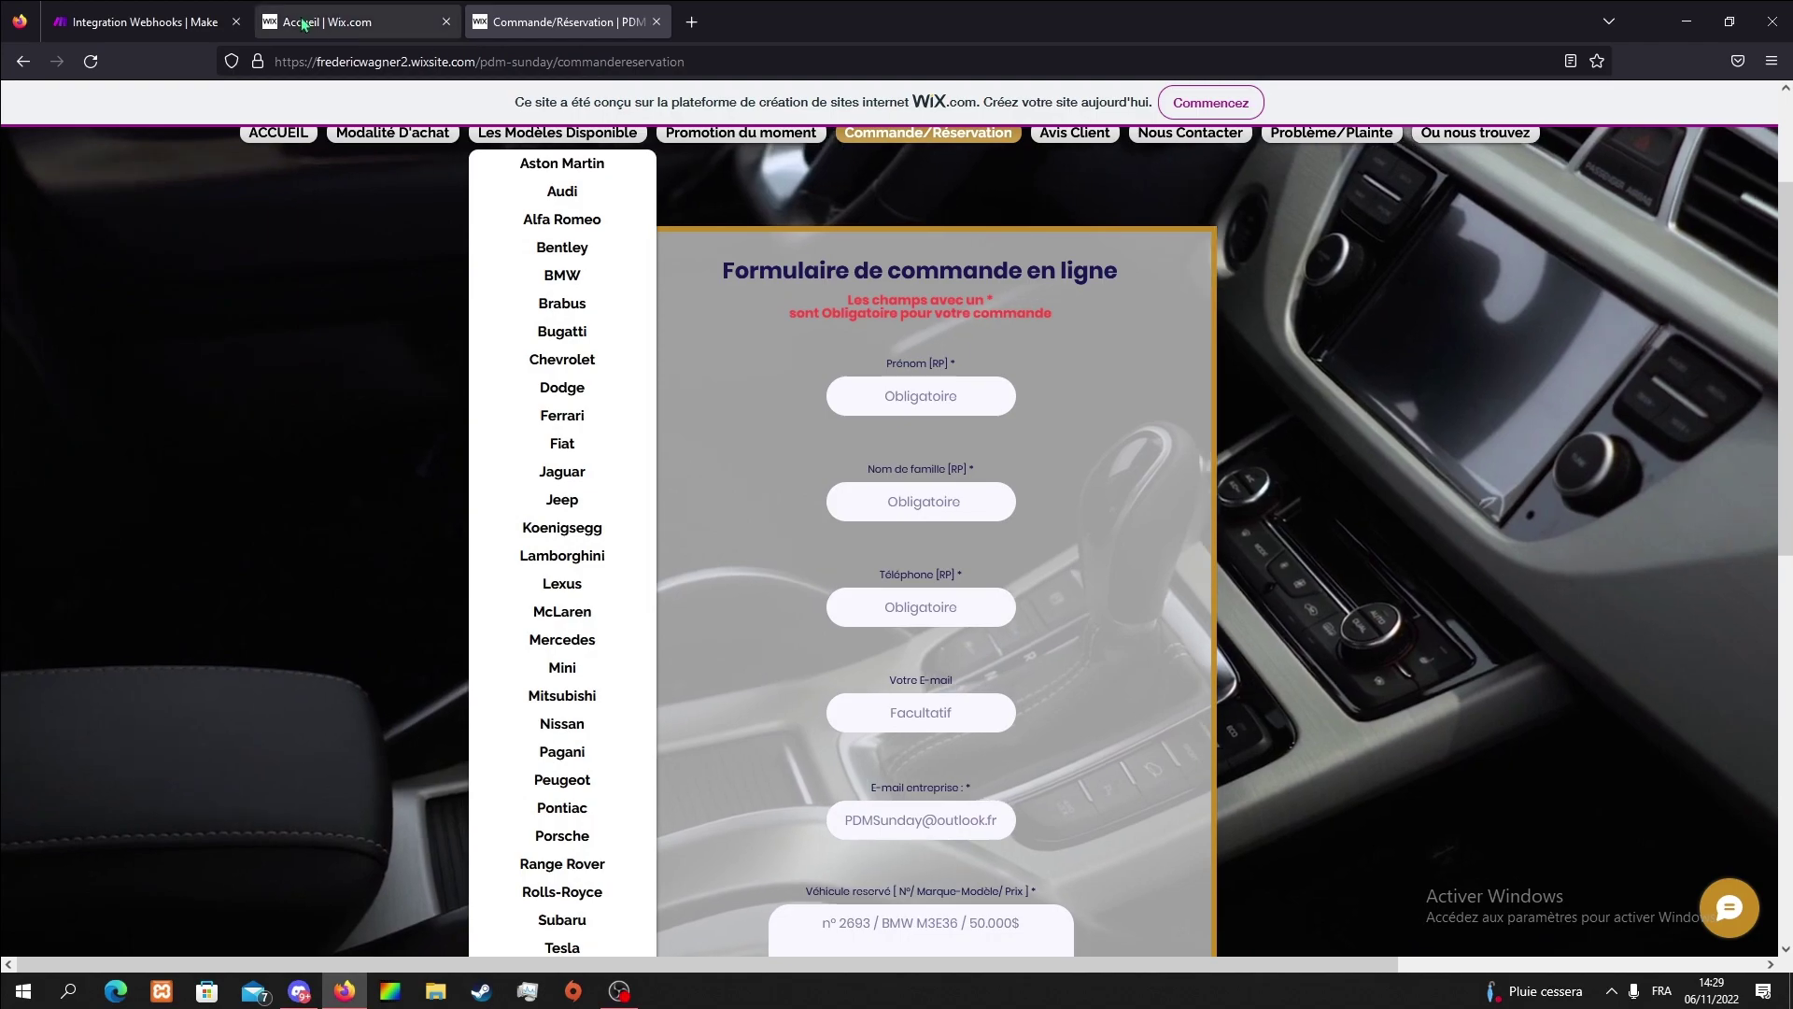
click(185, 16)
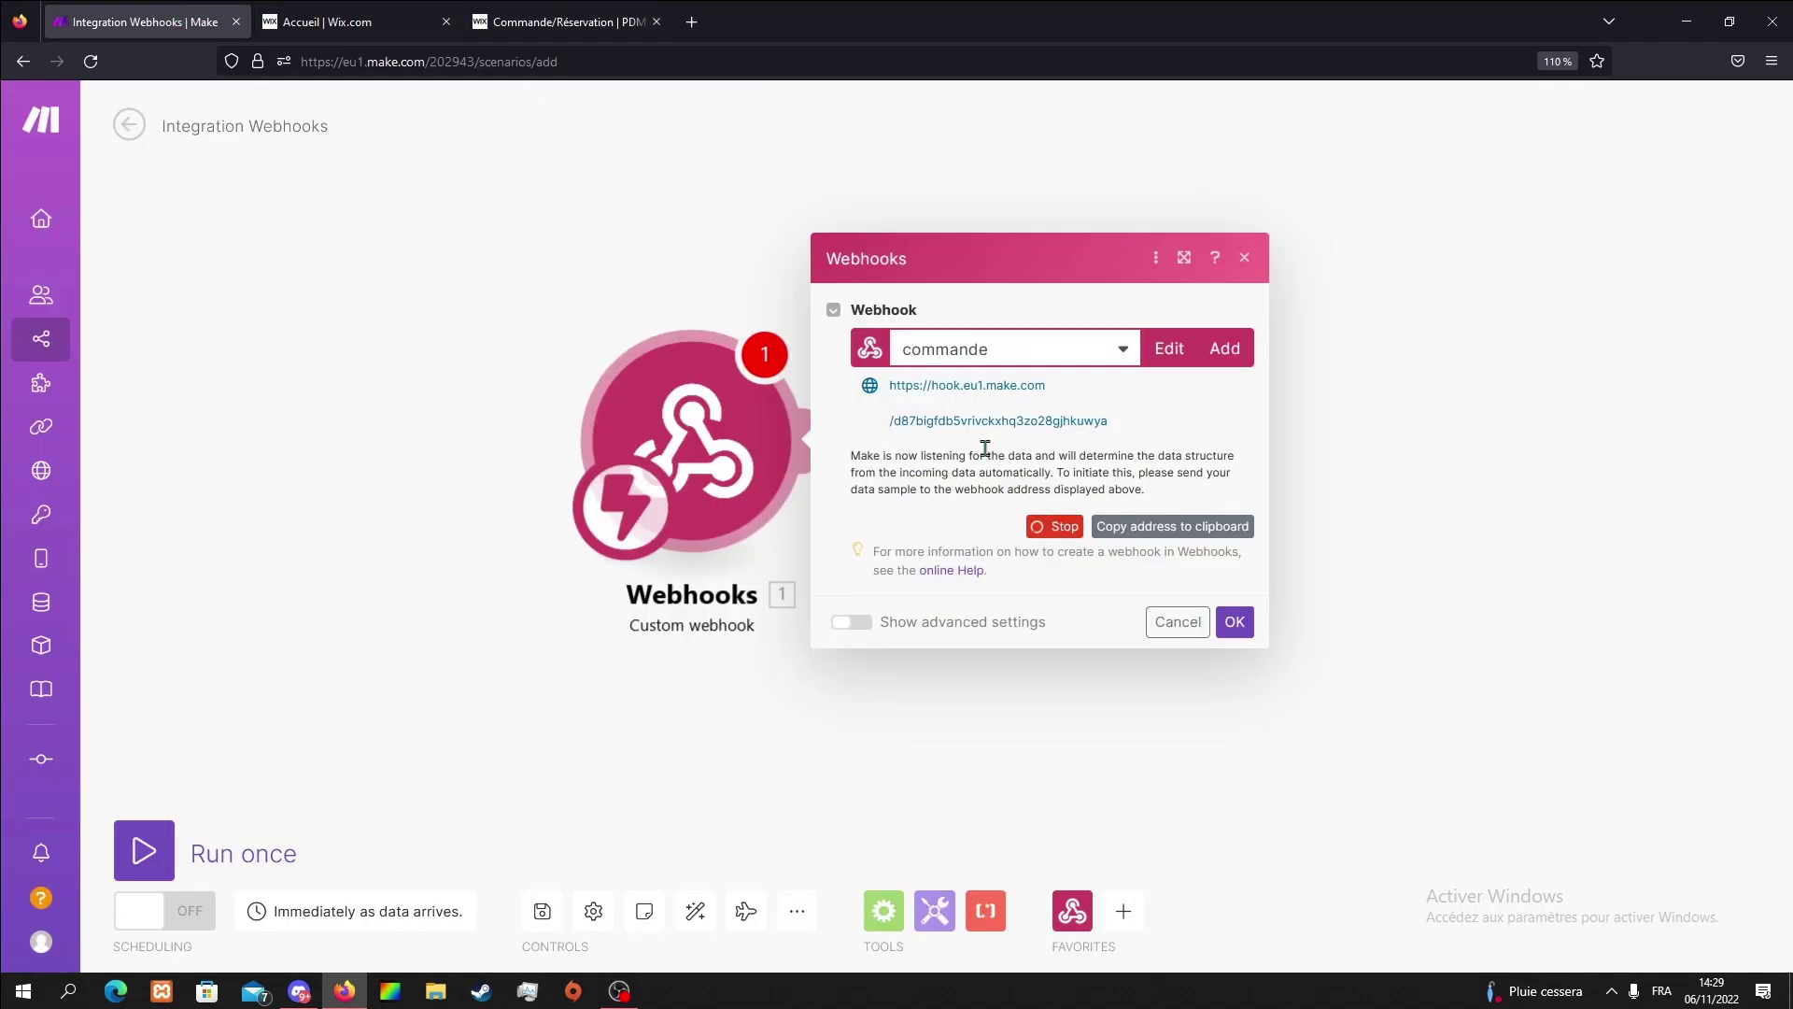
Highlight the Prénom [RP] and Nom de famille [RP] labels on the live order form and review its remaining fields
click(565, 21)
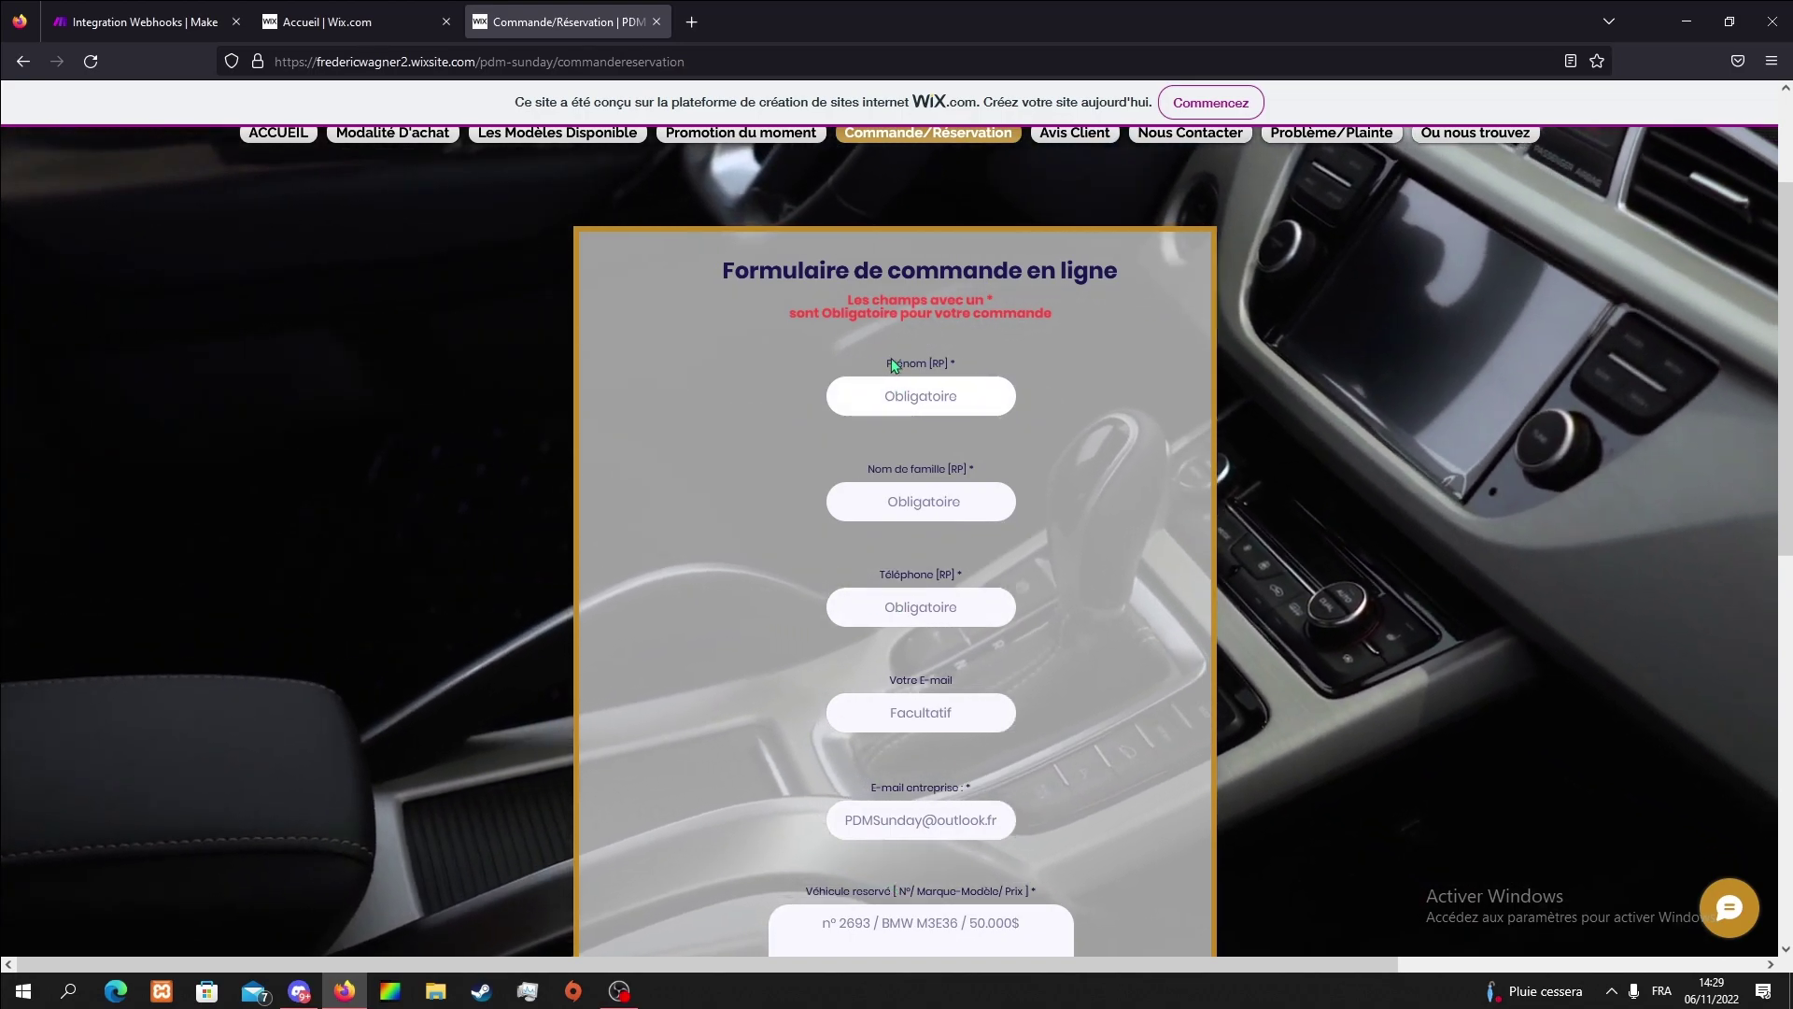
drag(885, 363, 948, 364)
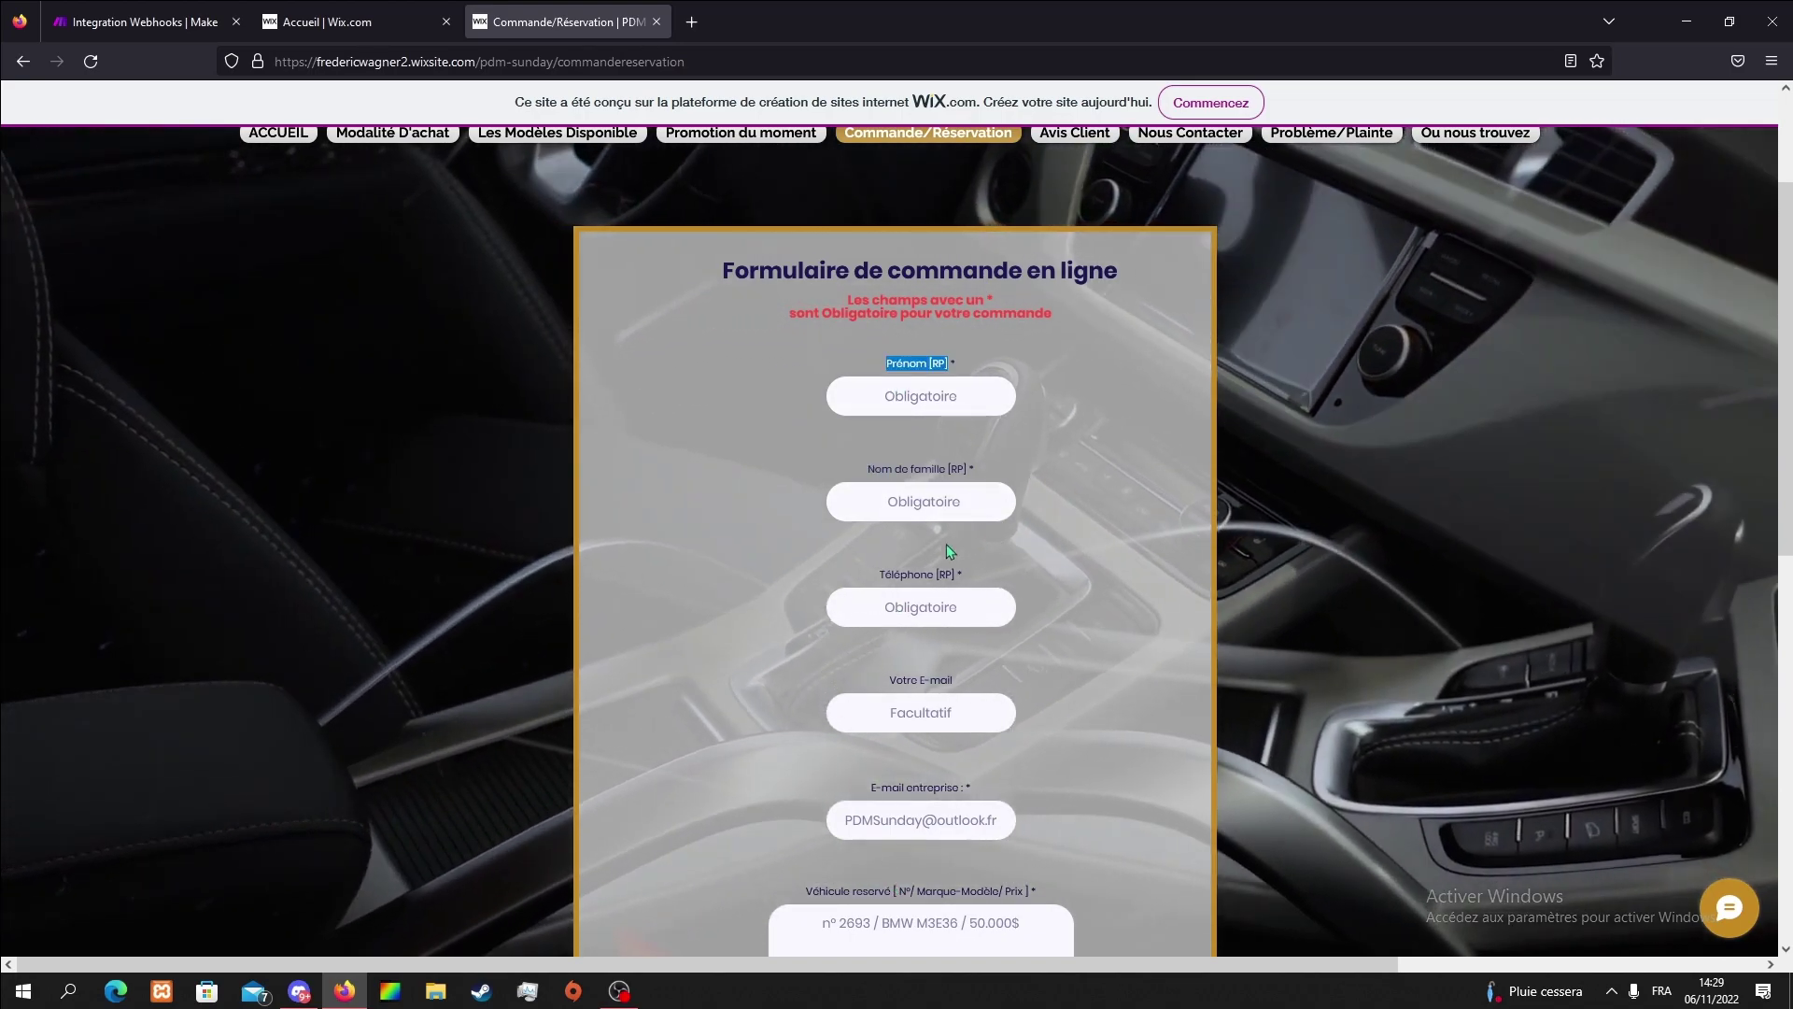
ctrl+drag(966, 469, 867, 469)
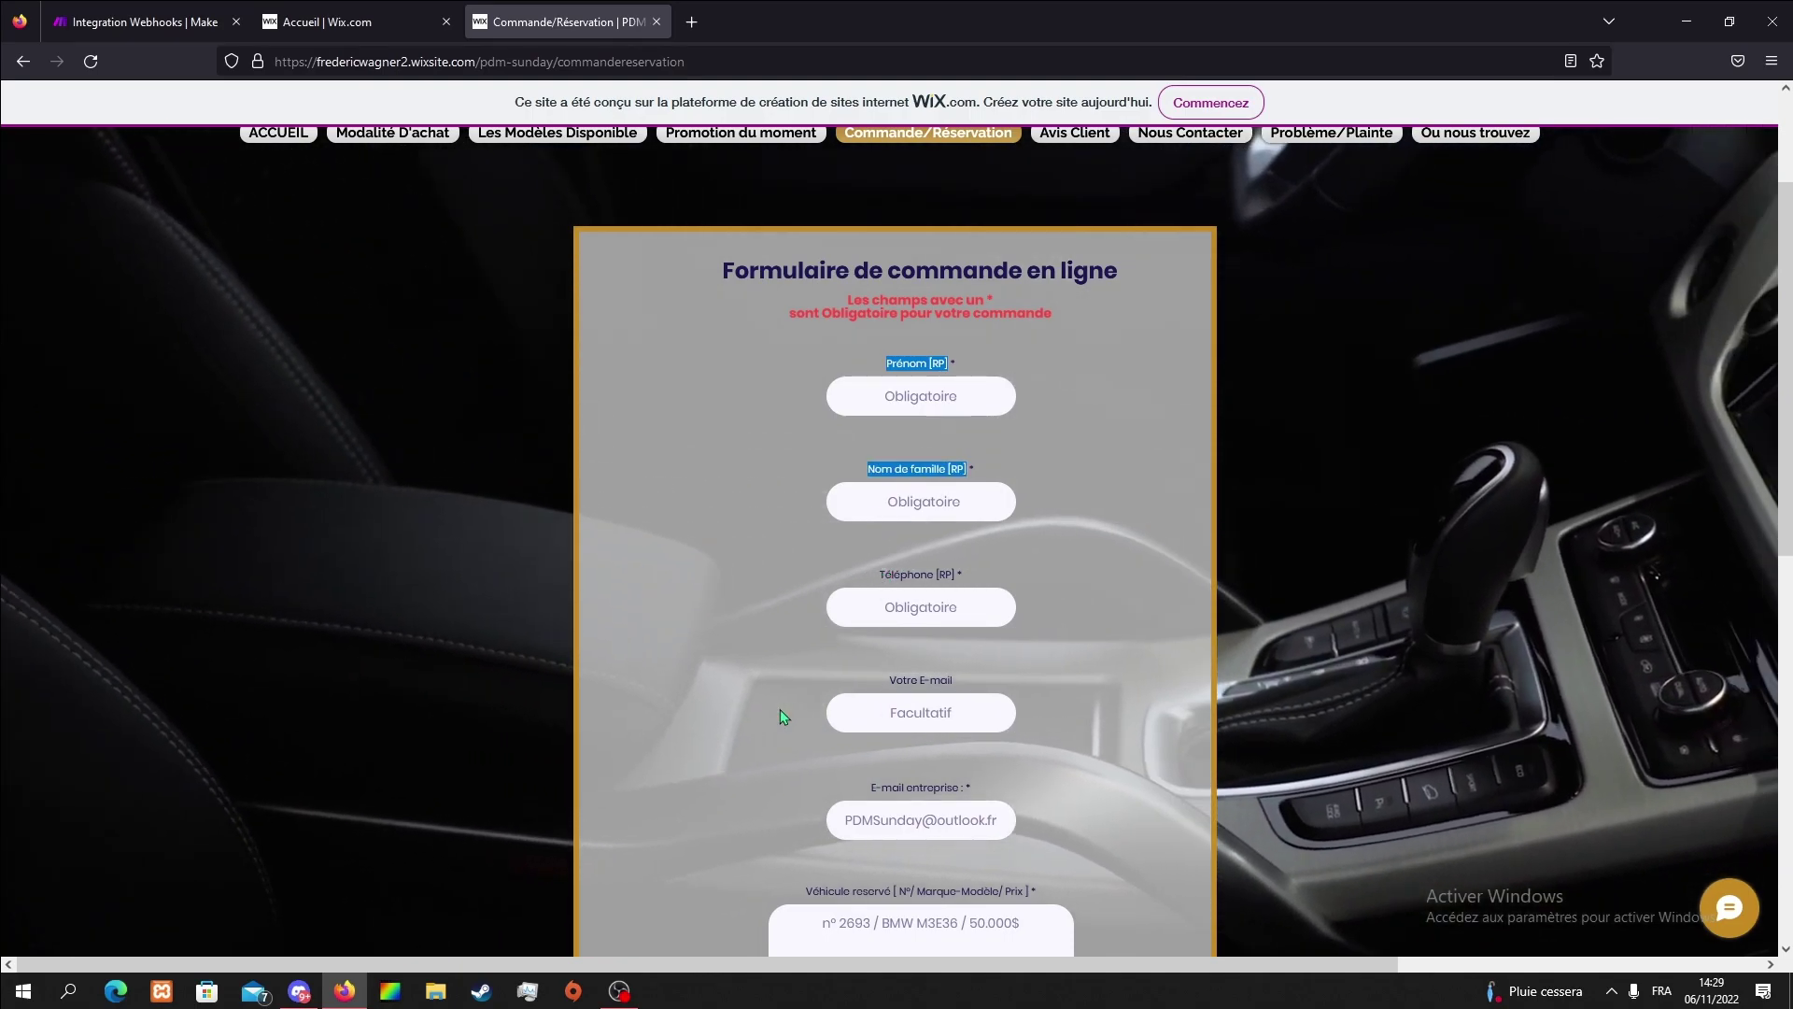
scroll(780, 710, down, 2)
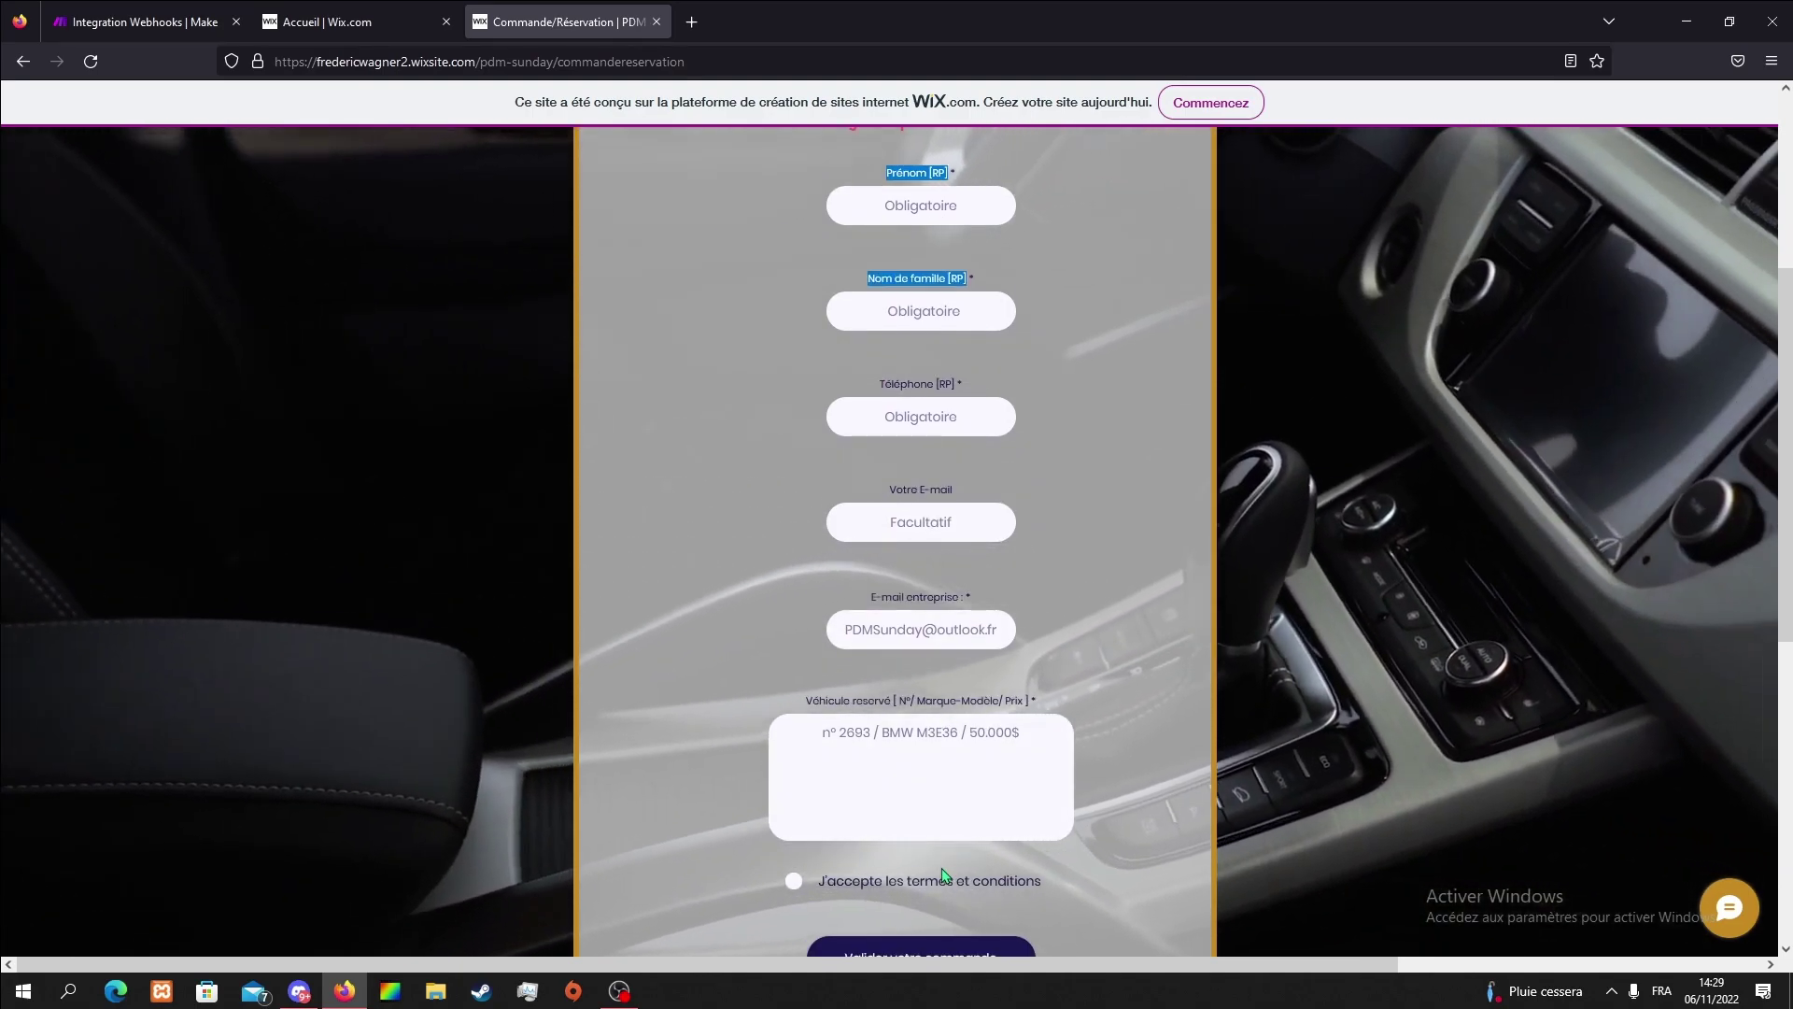
scroll(944, 878, up, 4)
scroll(915, 883, down, 4)
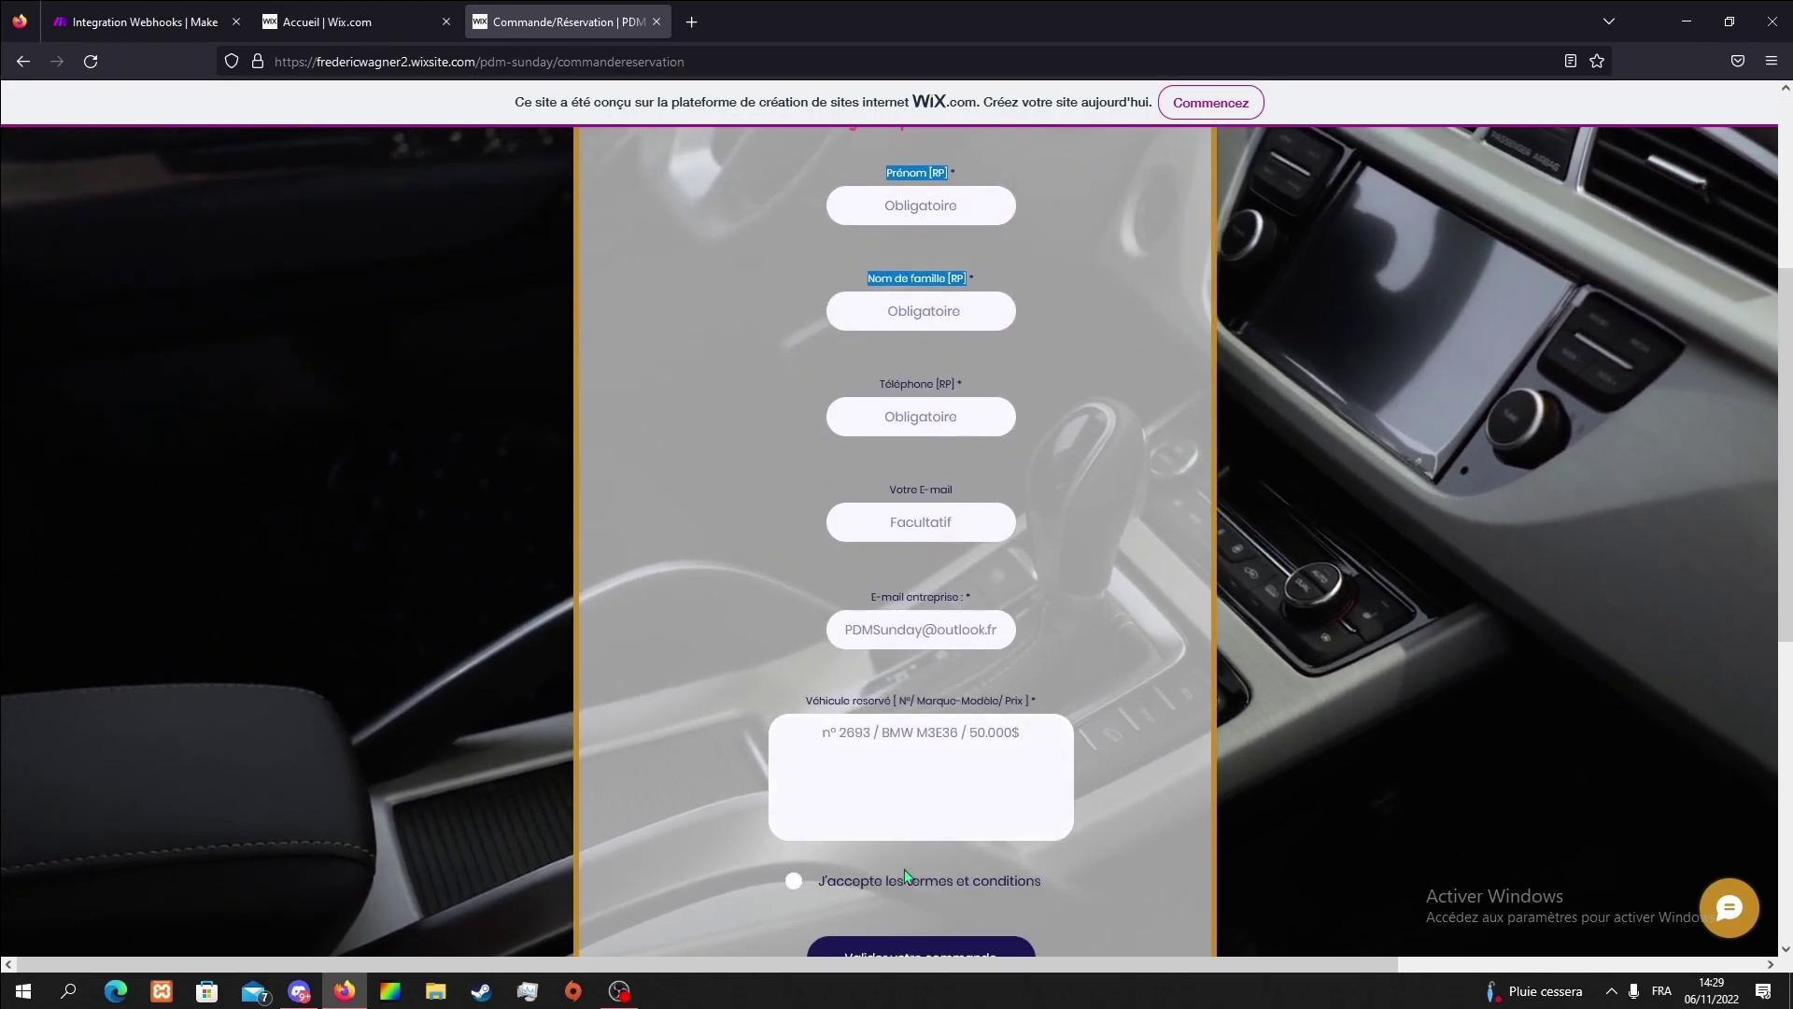
Check the commande webhook settings in Make against the live order form, finishing on the Make scenario
click(141, 22)
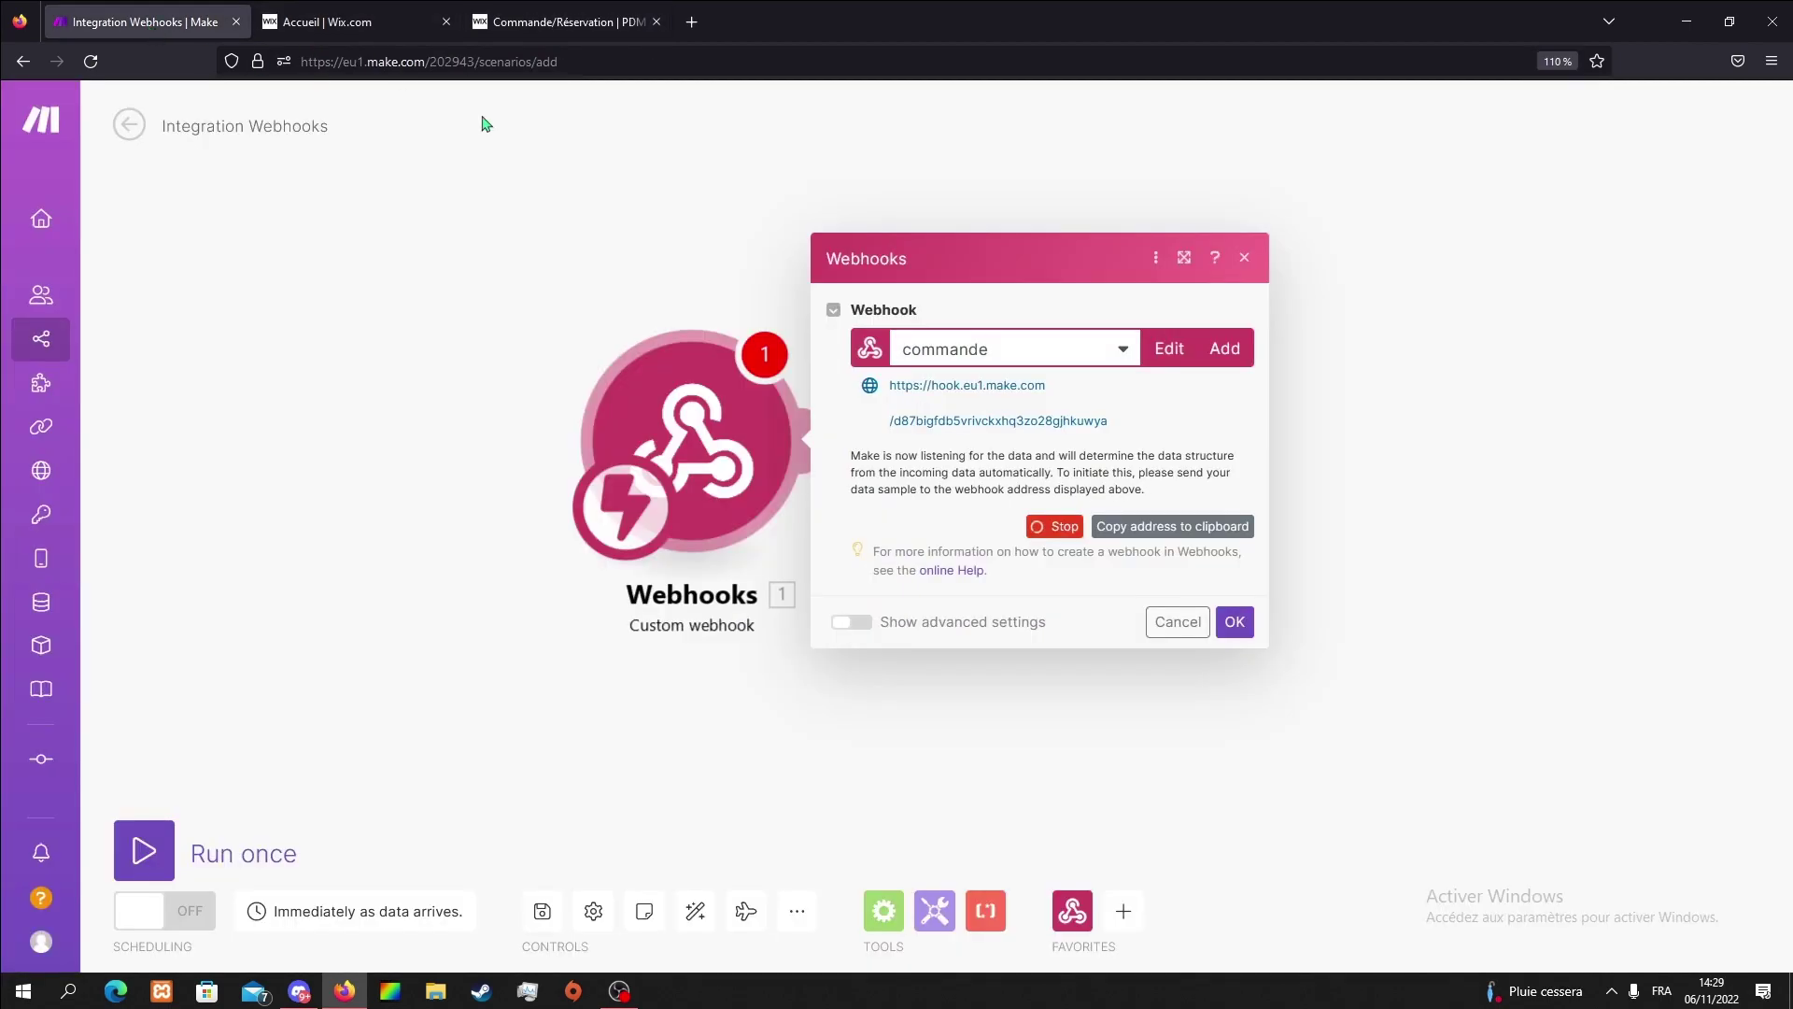
click(560, 21)
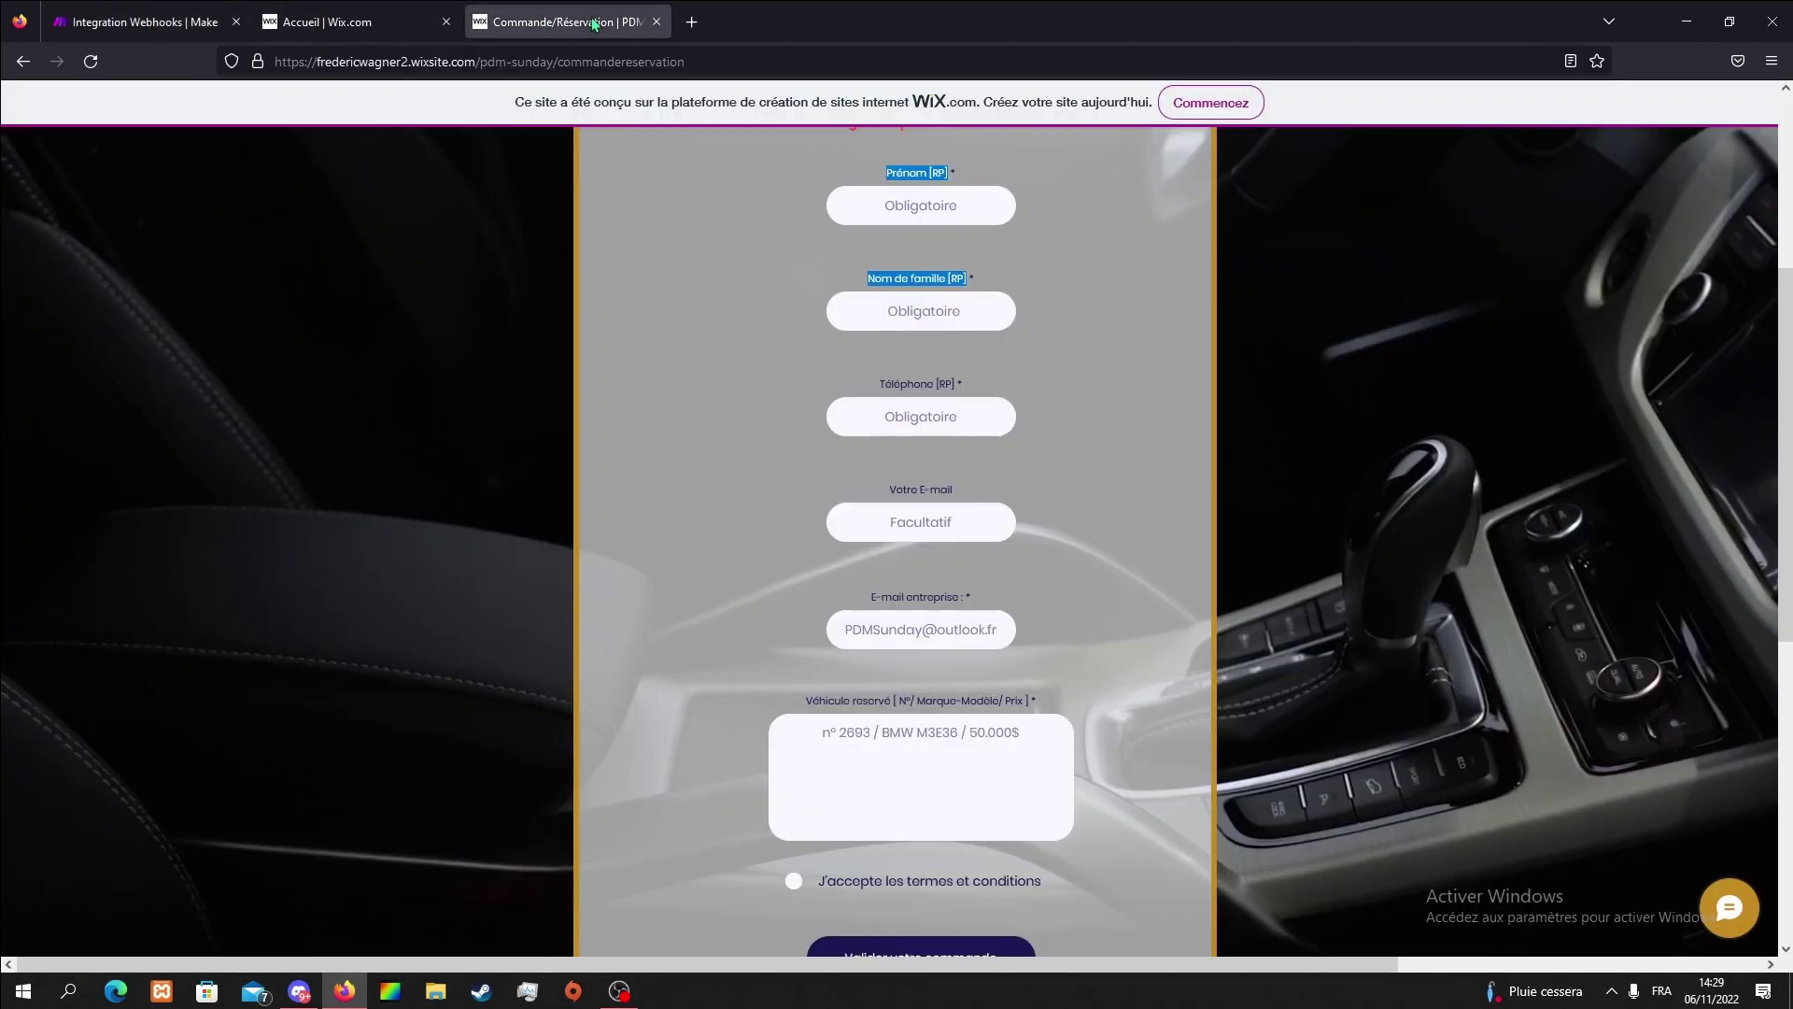
click(140, 21)
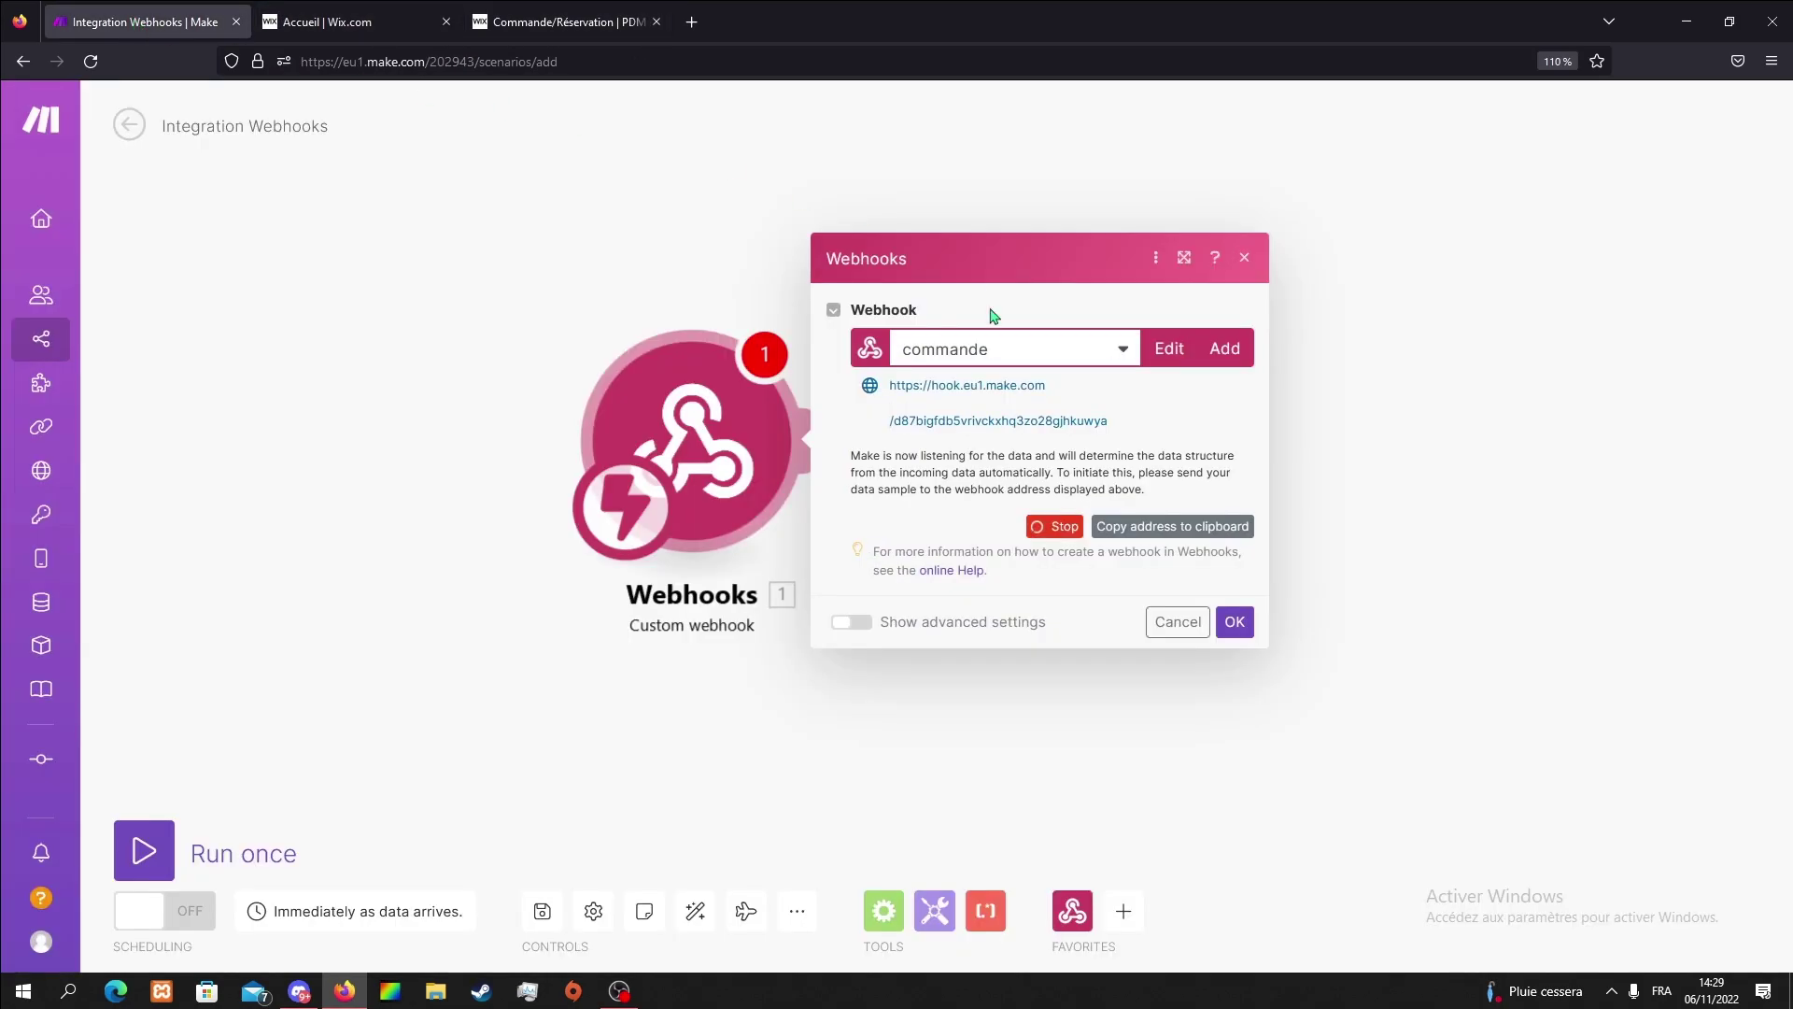